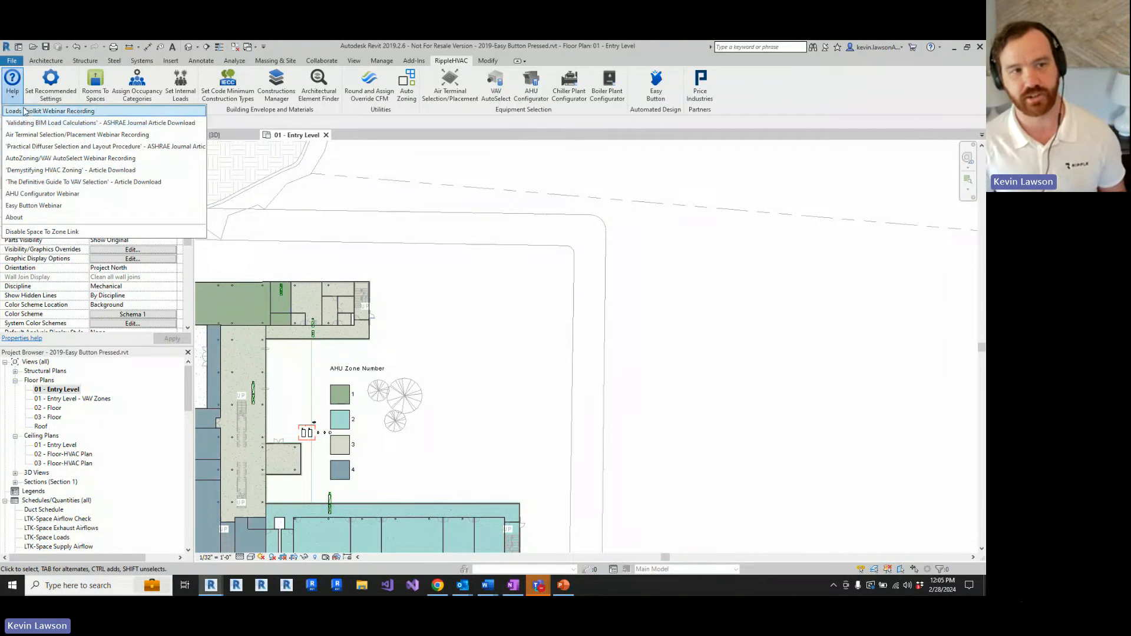
Open the Chiller Plant Configurator and show its air-cooled plant settings alongside the total chilled water load.
click(16, 96)
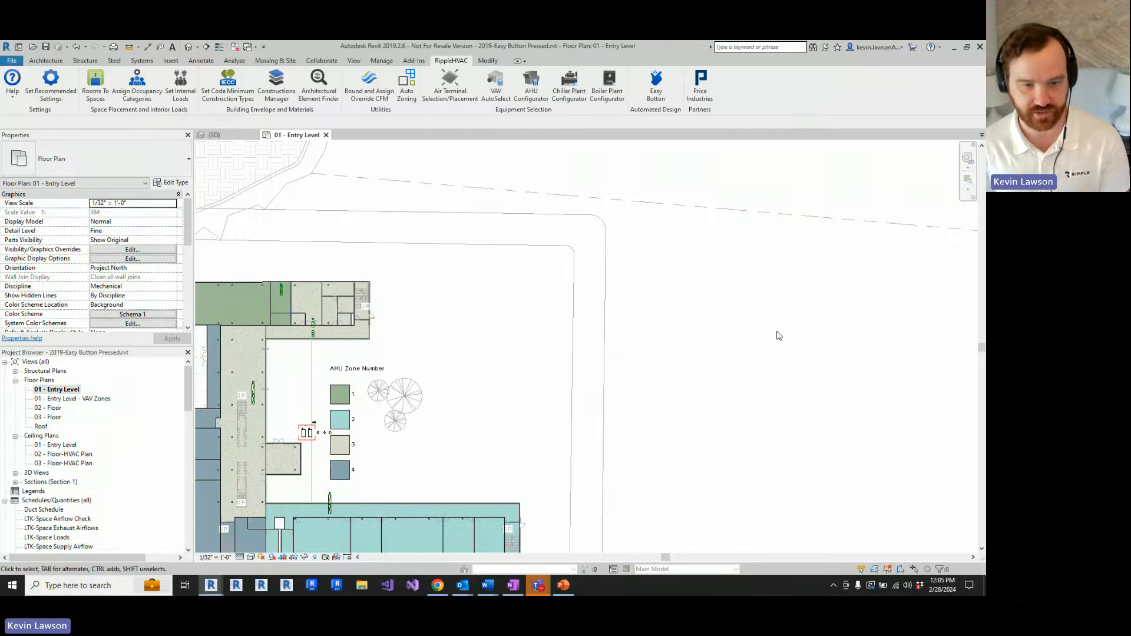
middle_drag(777, 332, 839, 313)
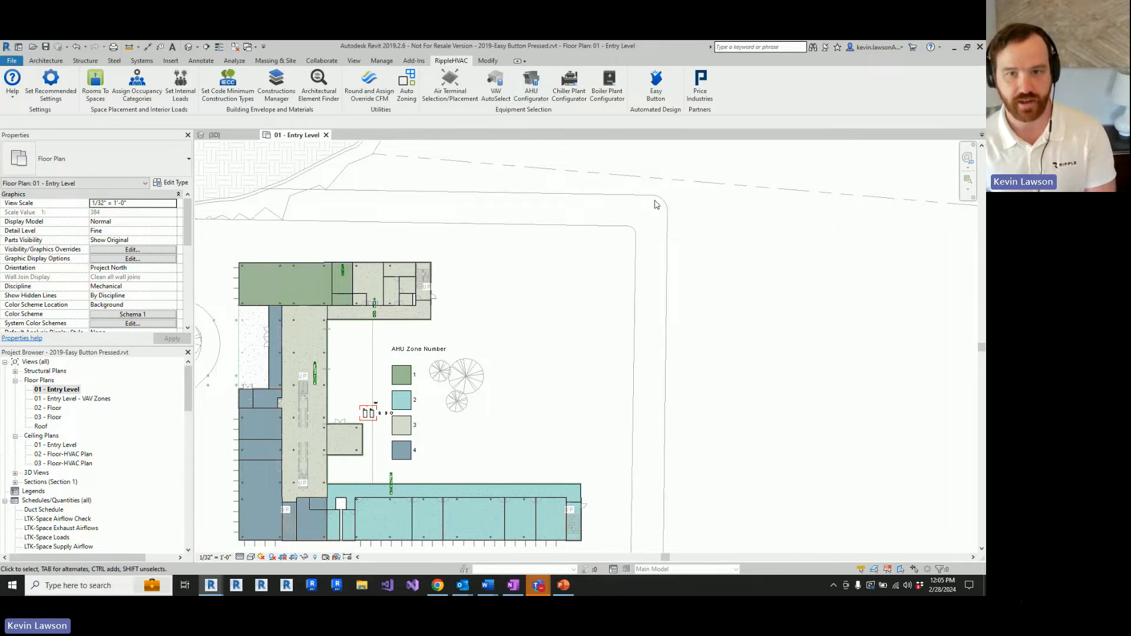
click(577, 91)
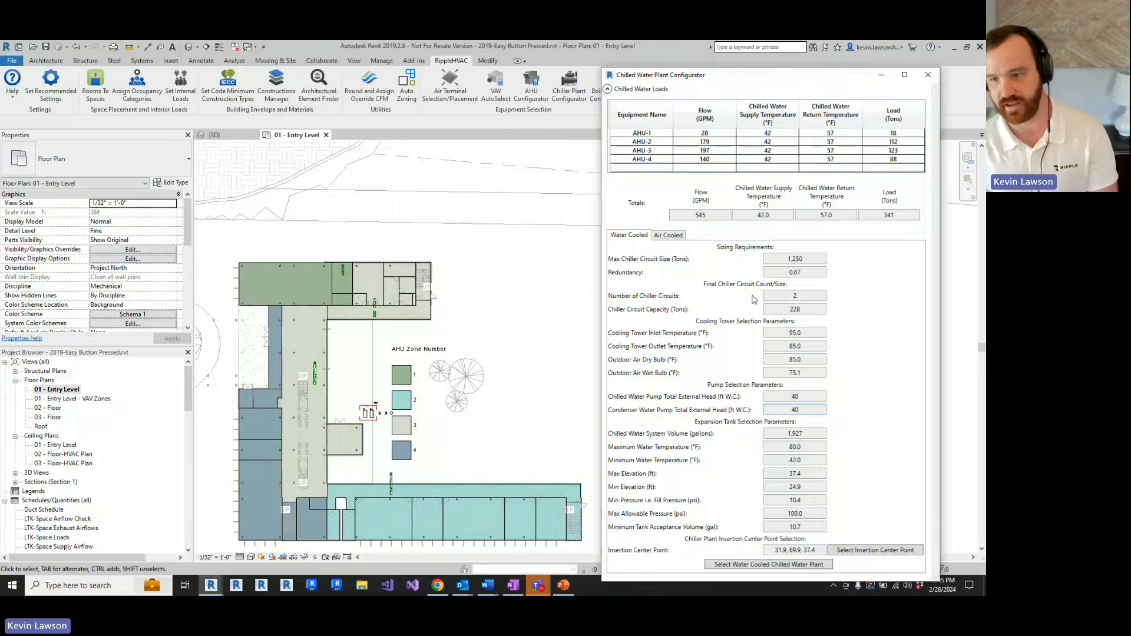
click(663, 237)
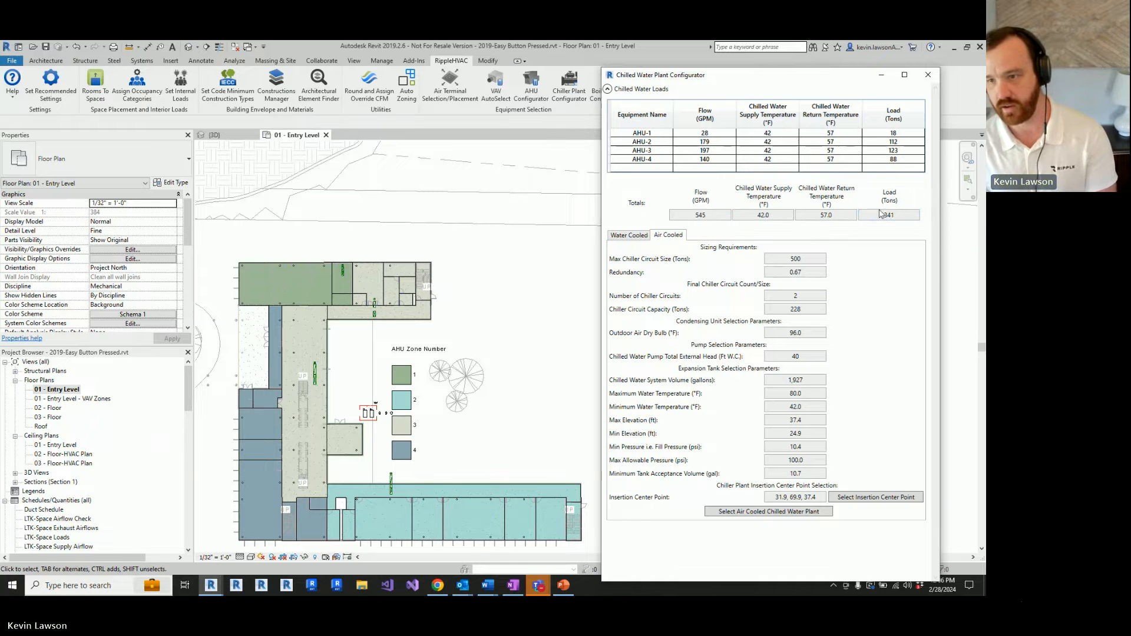
drag(880, 214, 903, 215)
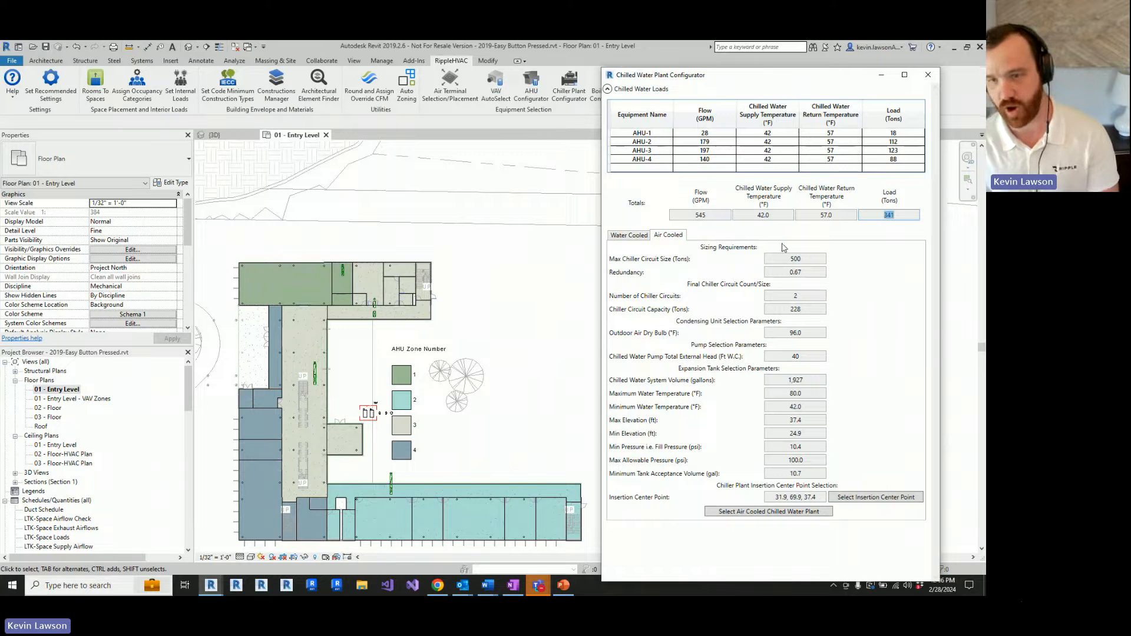
Insert an air-cooled chilled water plant centred in the open area just east of the building's north wing.
click(864, 502)
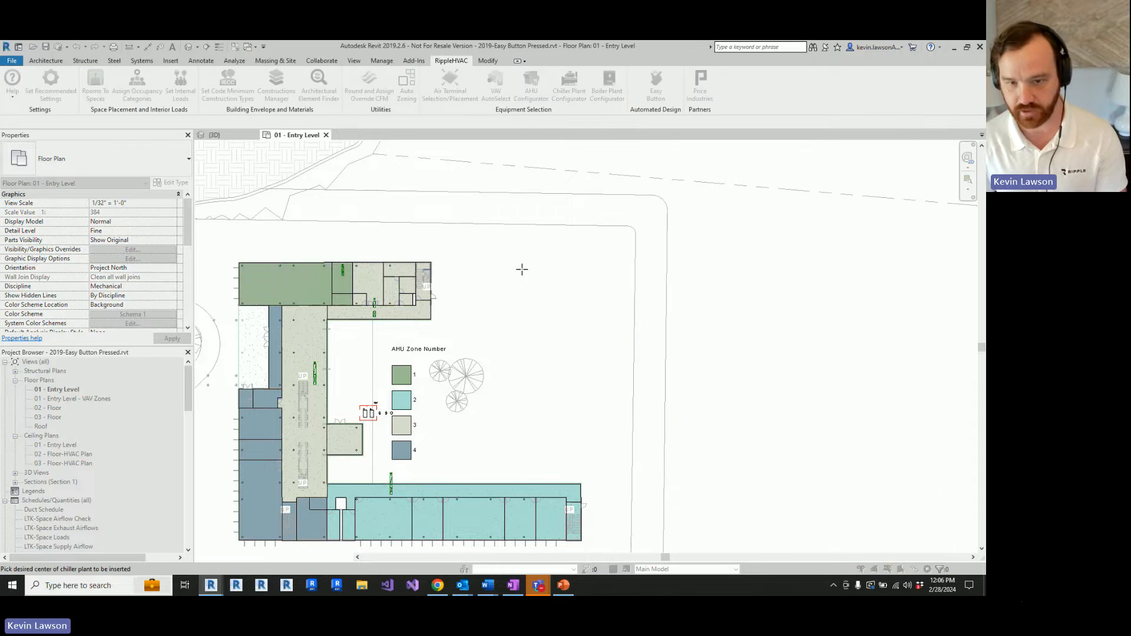
click(521, 268)
click(781, 512)
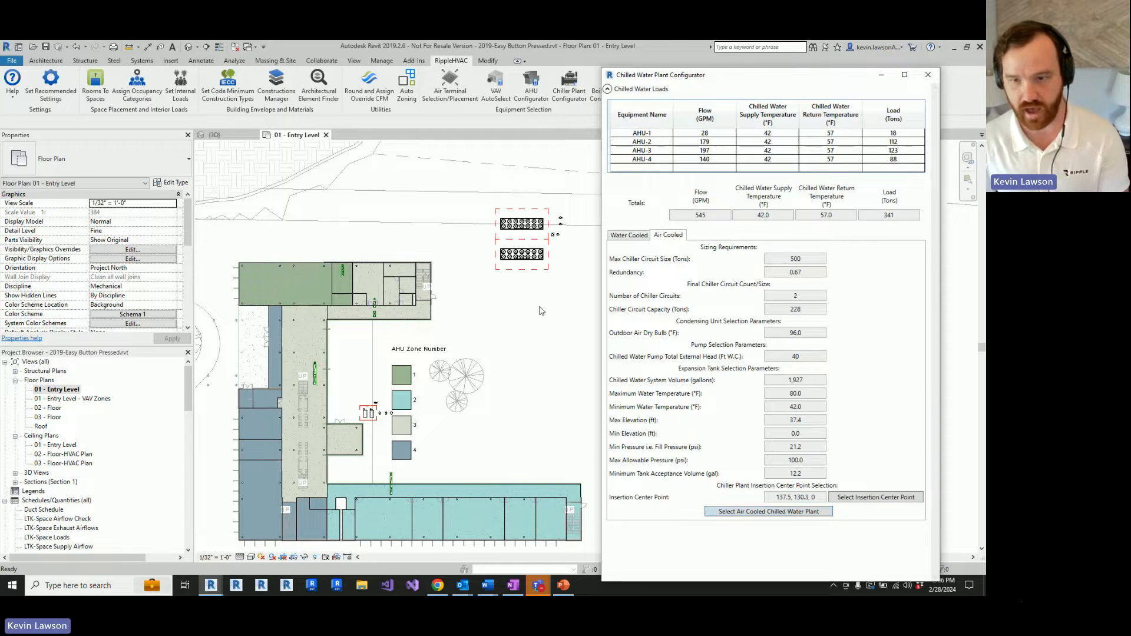
Examine the inserted chillers and compare the total load with the maximum circuit size, redundancy and number of chiller circuits.
scroll(523, 242, up, 2)
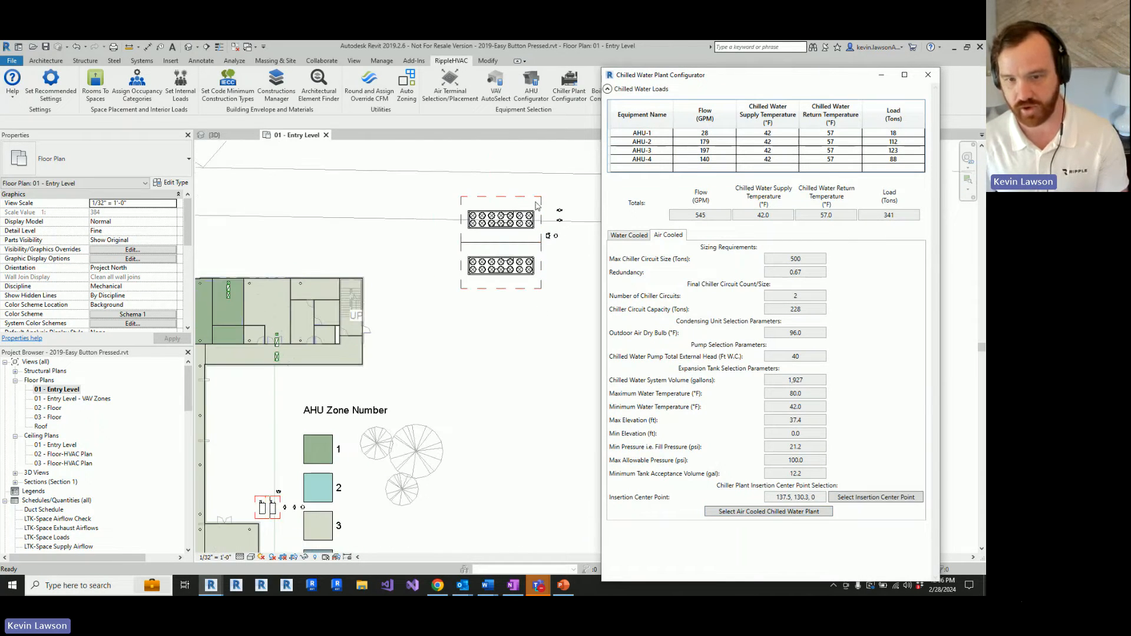
scroll(546, 200, up, 1)
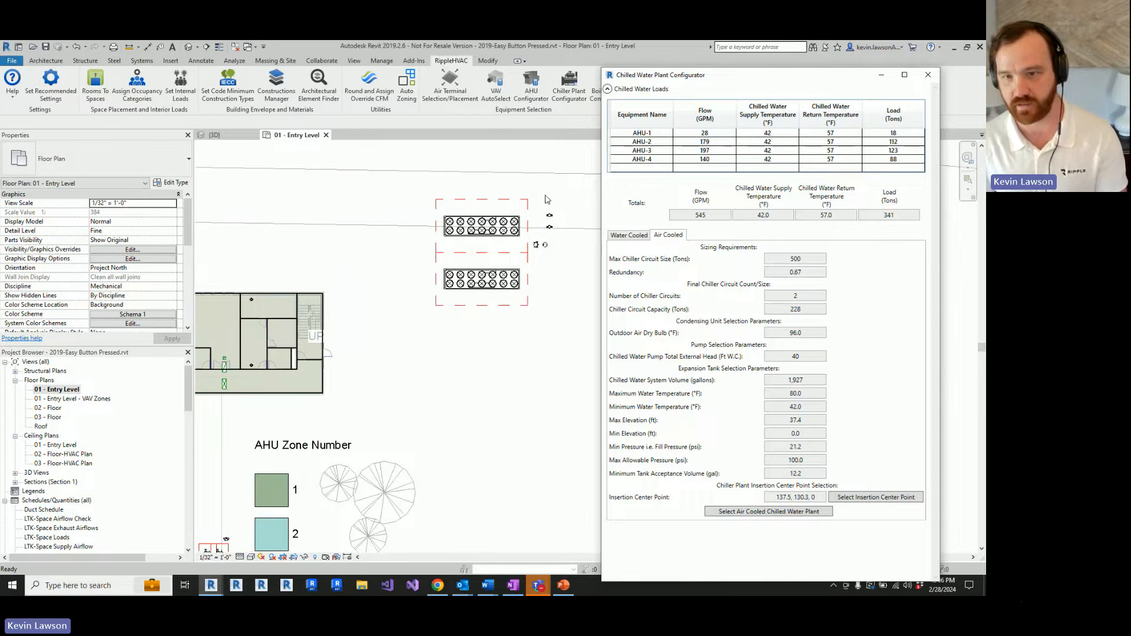
scroll(553, 238, up, 1)
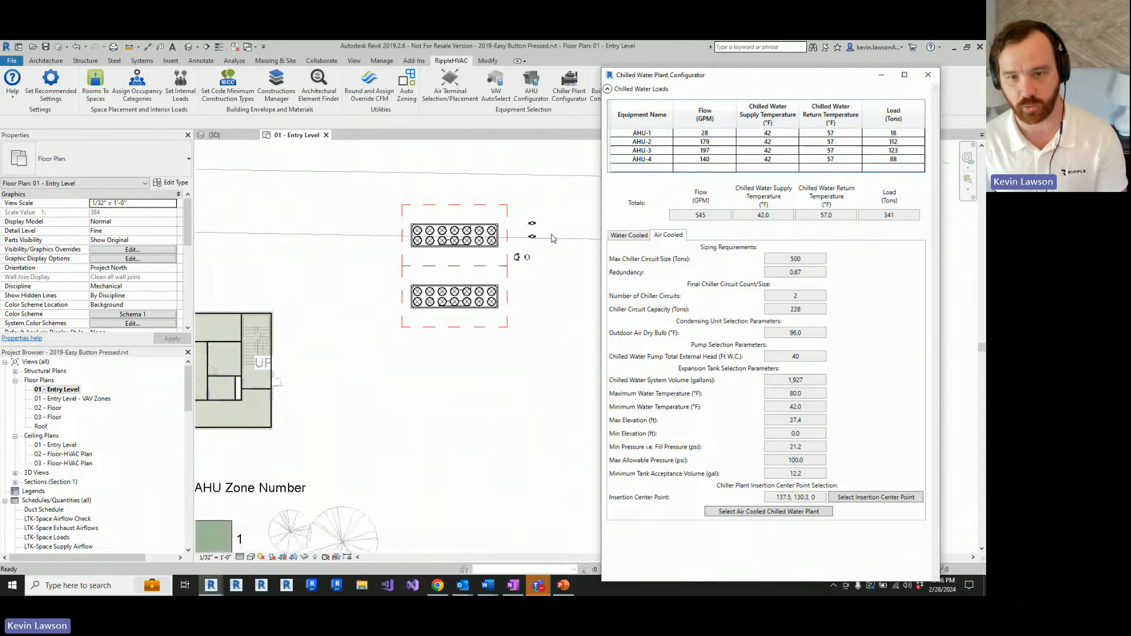
scroll(553, 238, up, 1)
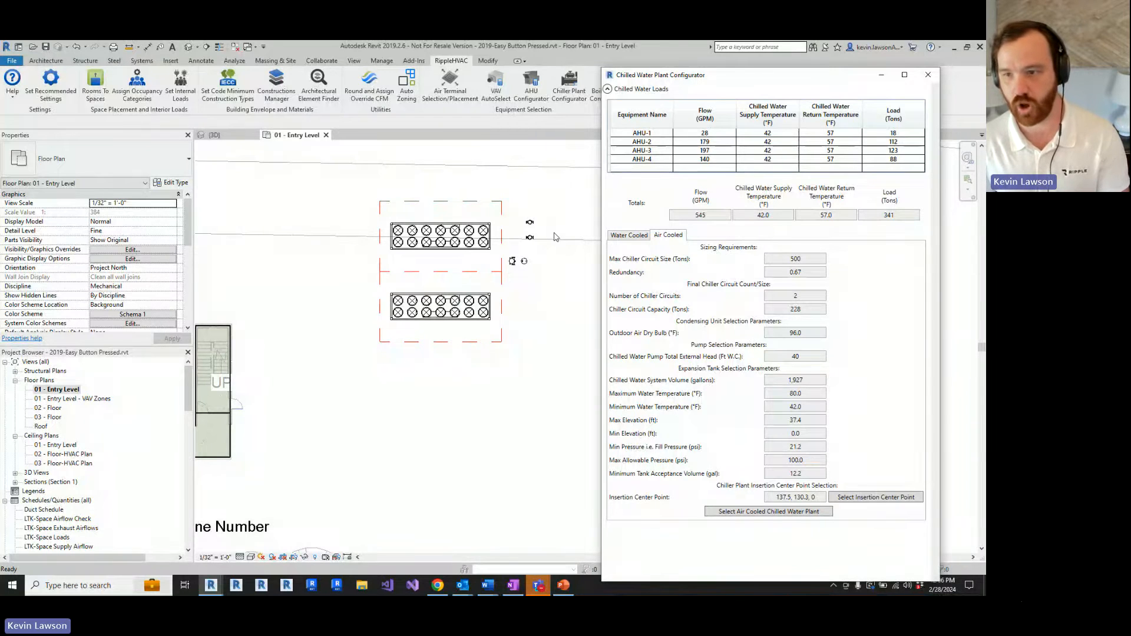
double_click(884, 216)
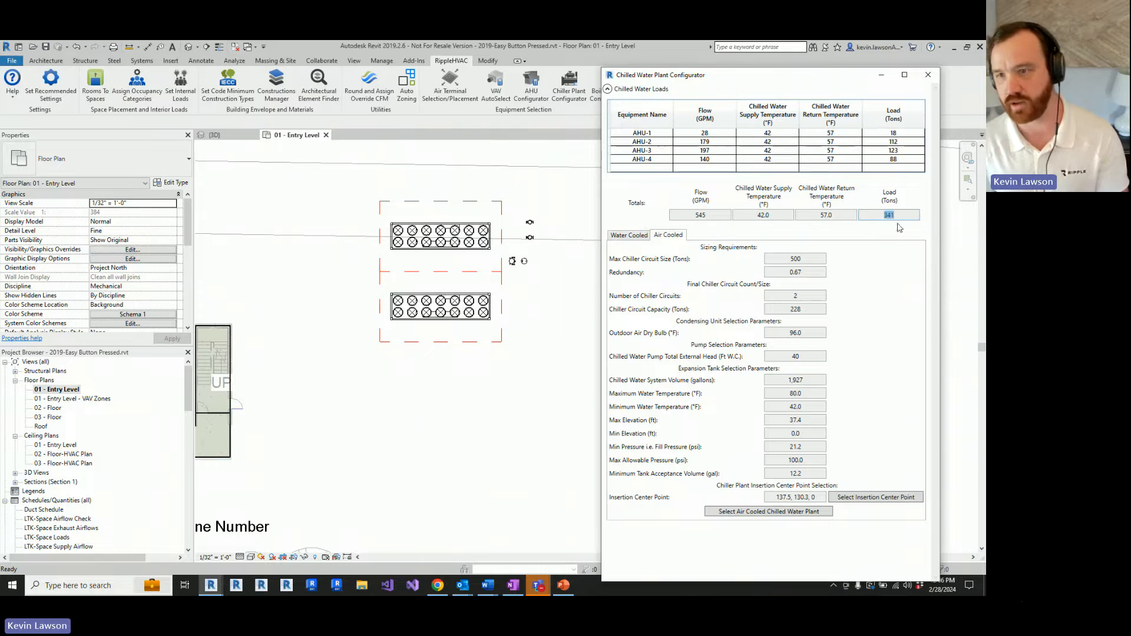
click(812, 262)
click(812, 276)
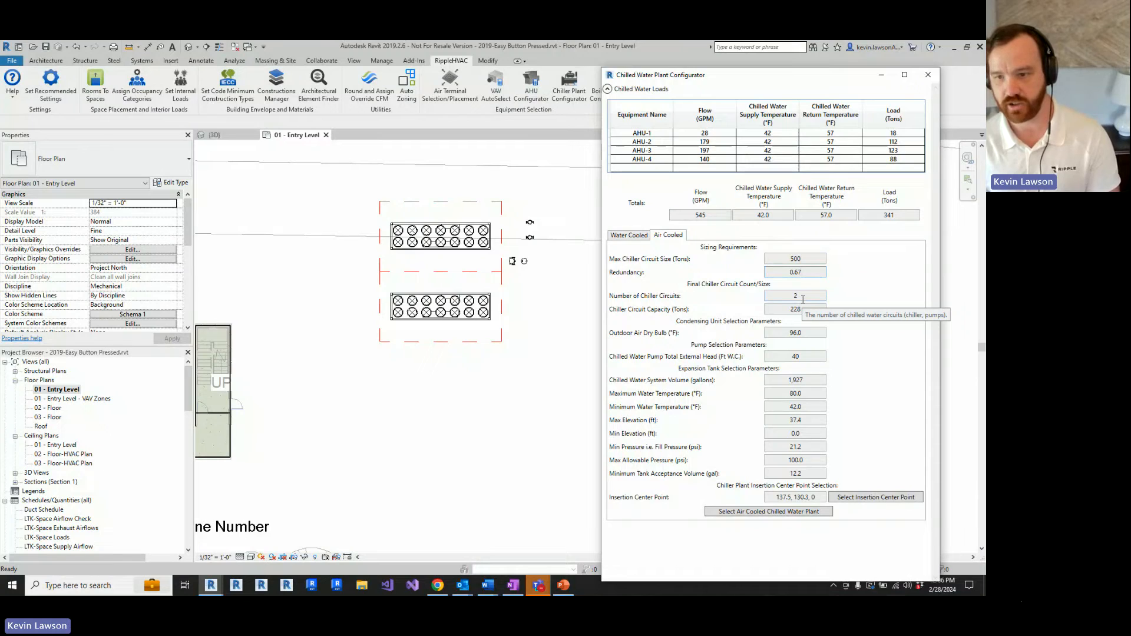
click(802, 299)
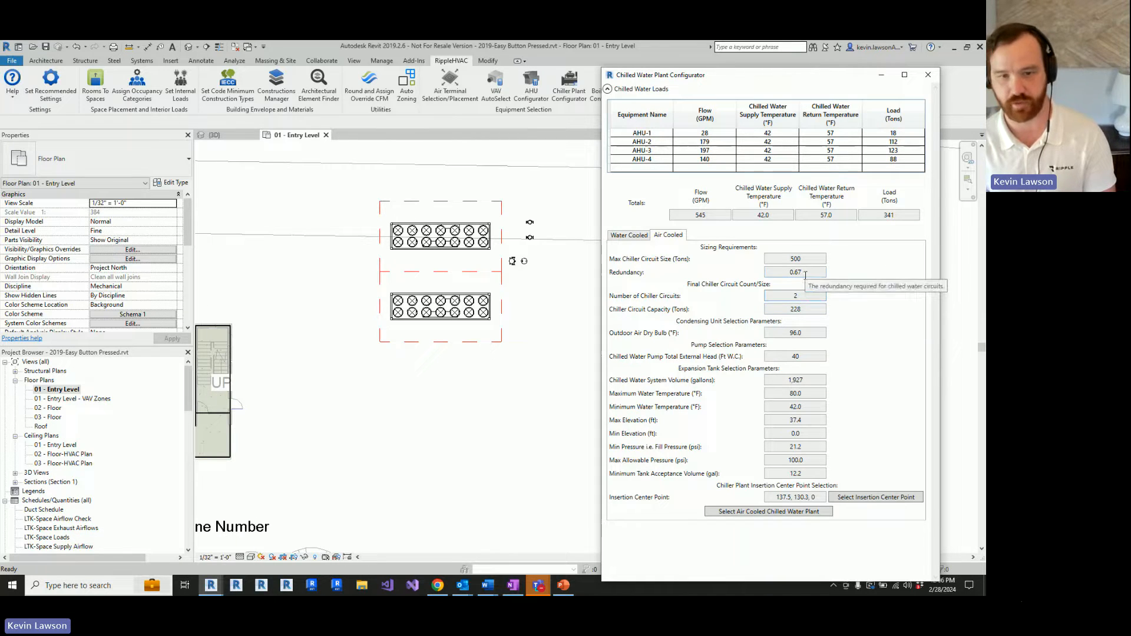
Inspect the lower chiller's family type and the tonnages available for it, keeping the 240 Ton Unit 2 Pass type.
click(448, 313)
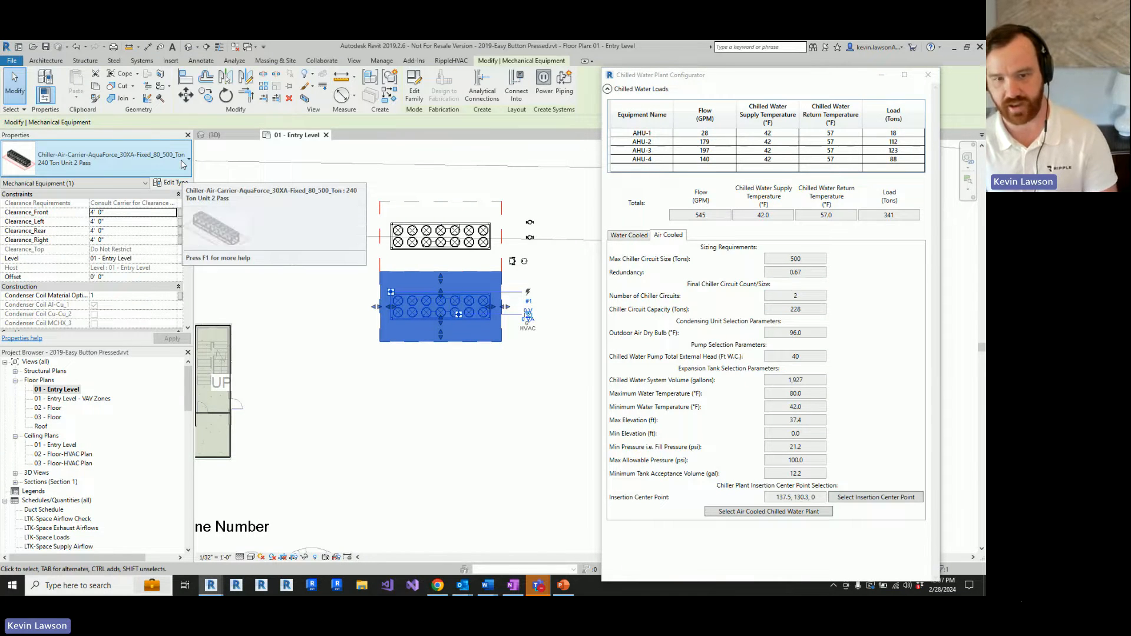
click(183, 165)
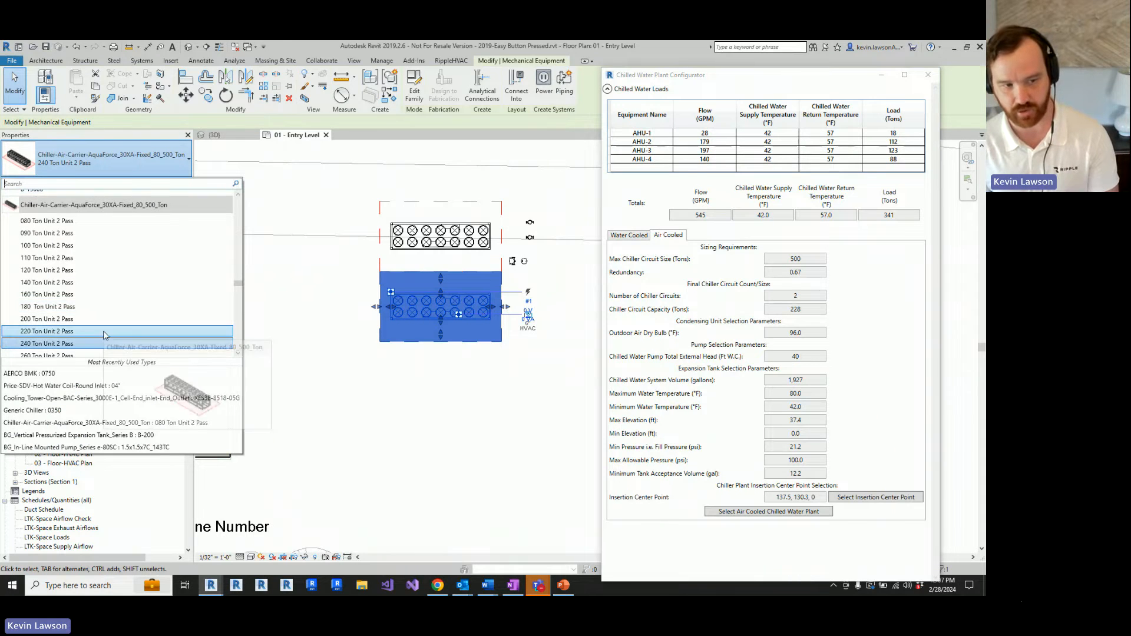
click(103, 344)
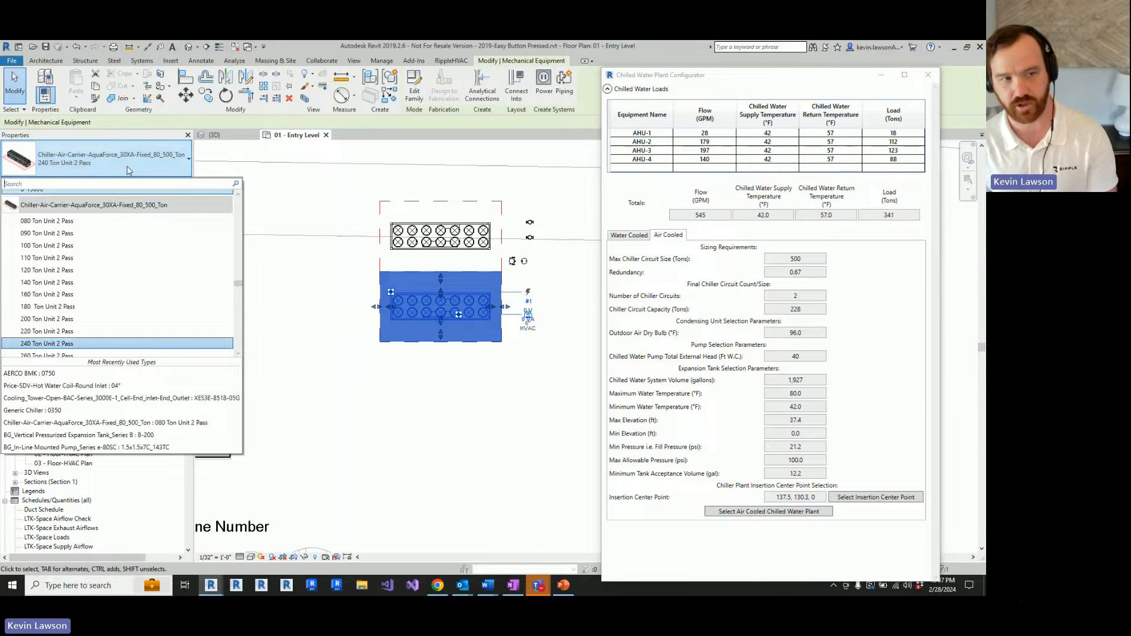
click(335, 341)
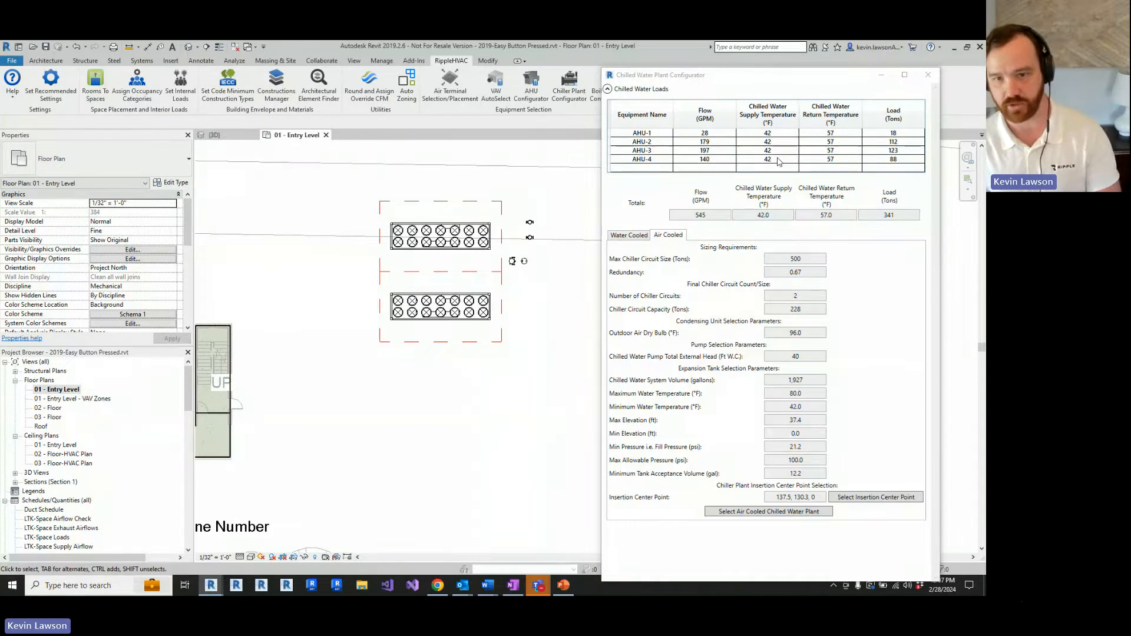
Add a chilled water load named Existing Building with a 52 °F return temperature and a load of 1000 tons.
scroll(355, 271, down, 2)
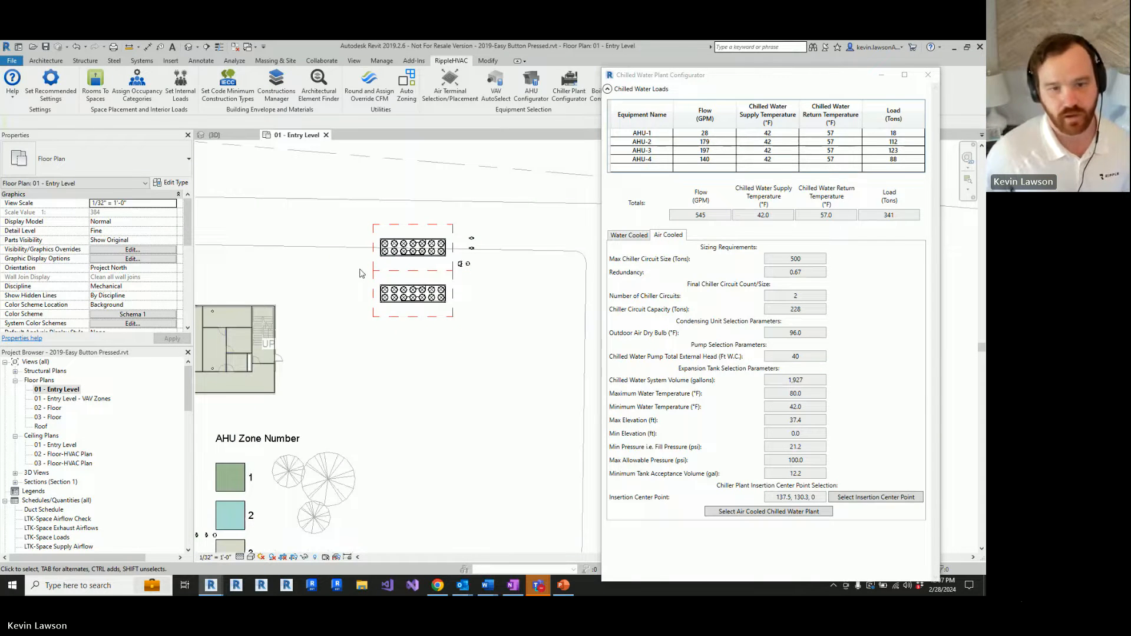
scroll(479, 267, up, 1)
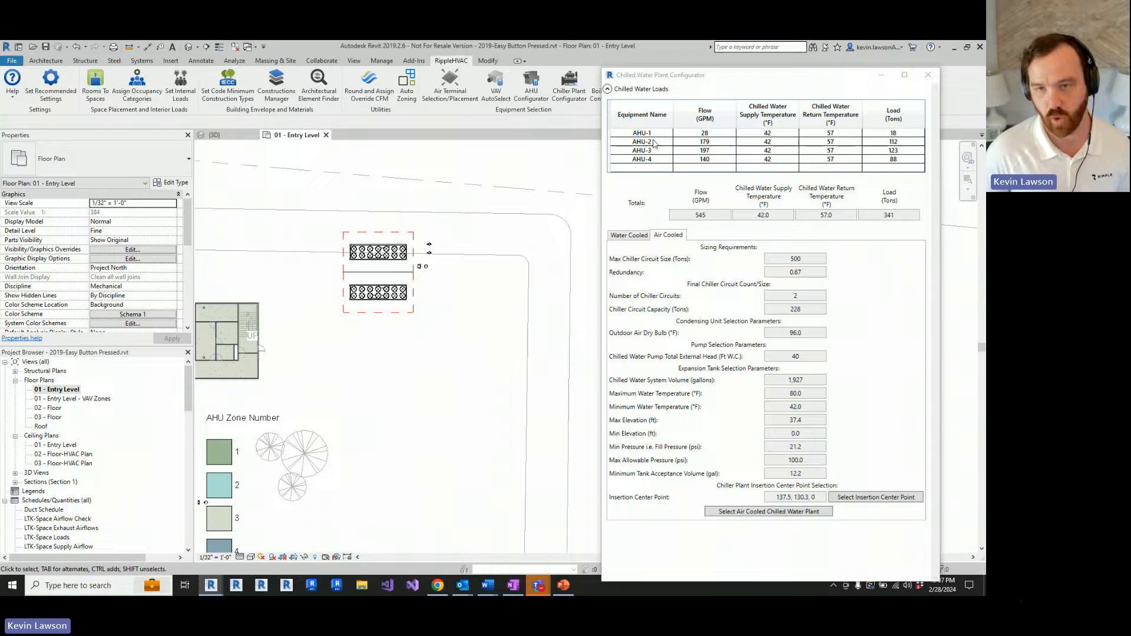
click(632, 169)
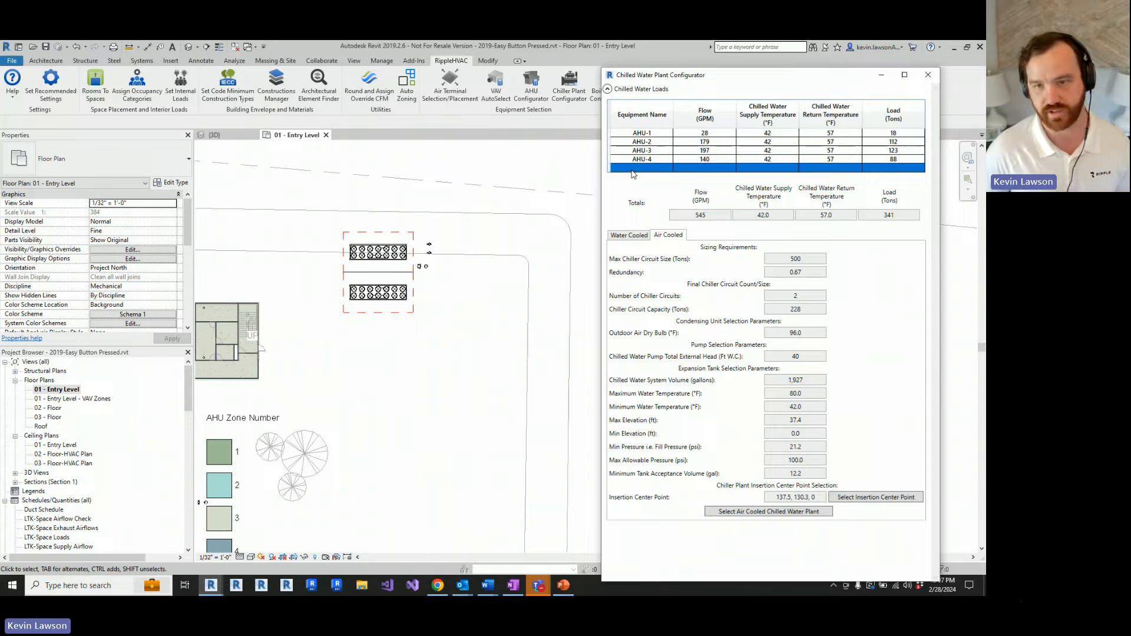
click(631, 169)
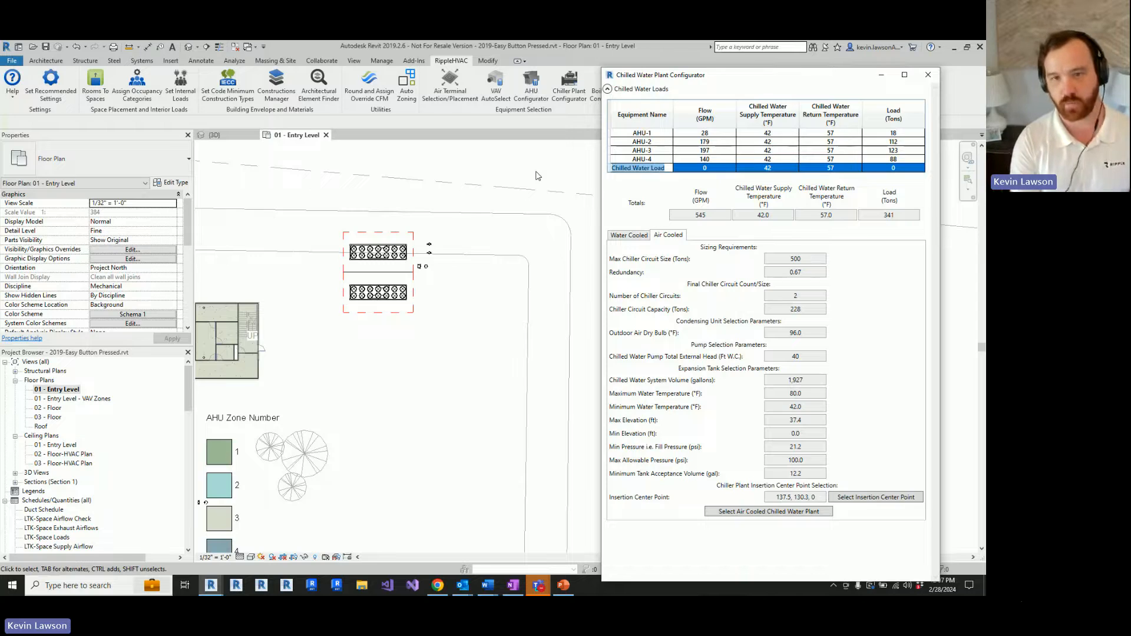
text(Existing Building)
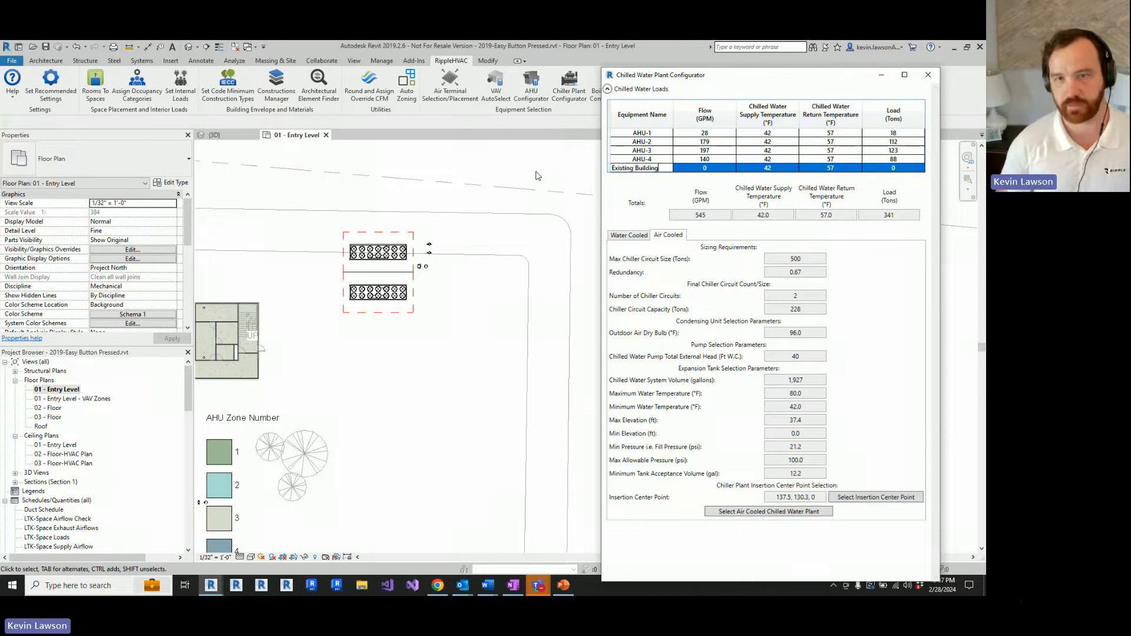
click(685, 170)
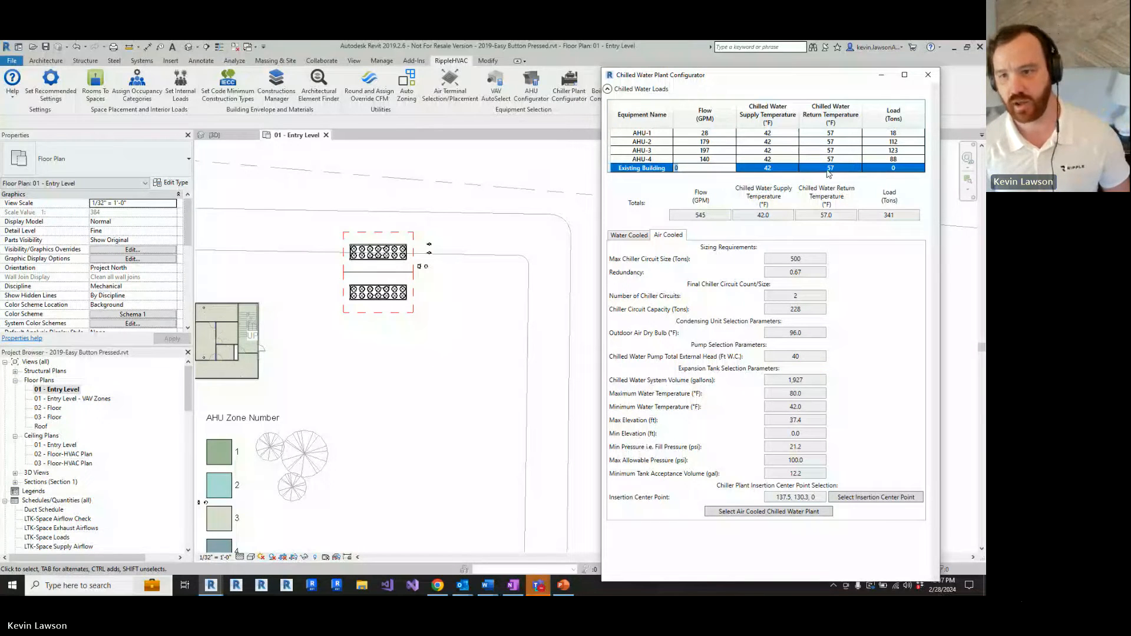
click(837, 168)
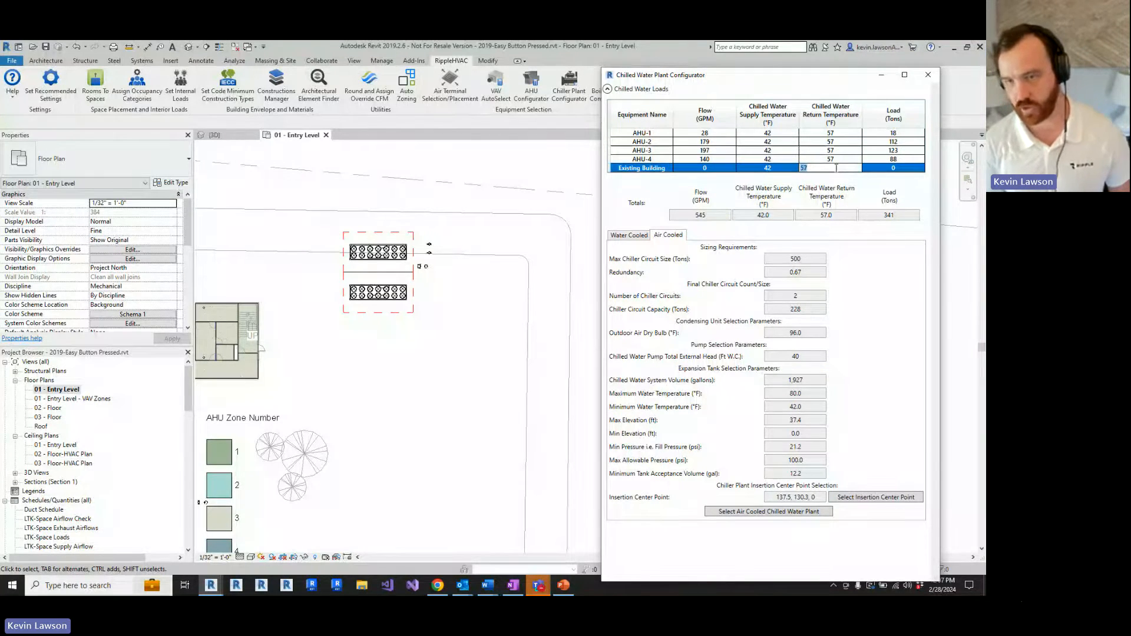
text(52)
key(Tab)
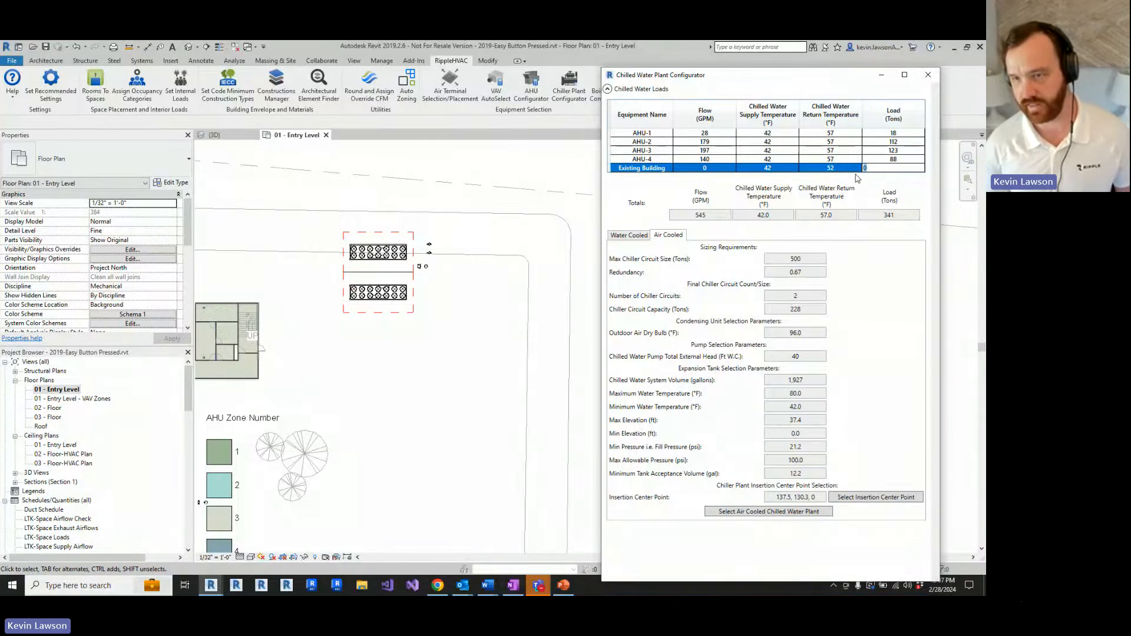
text(1000)
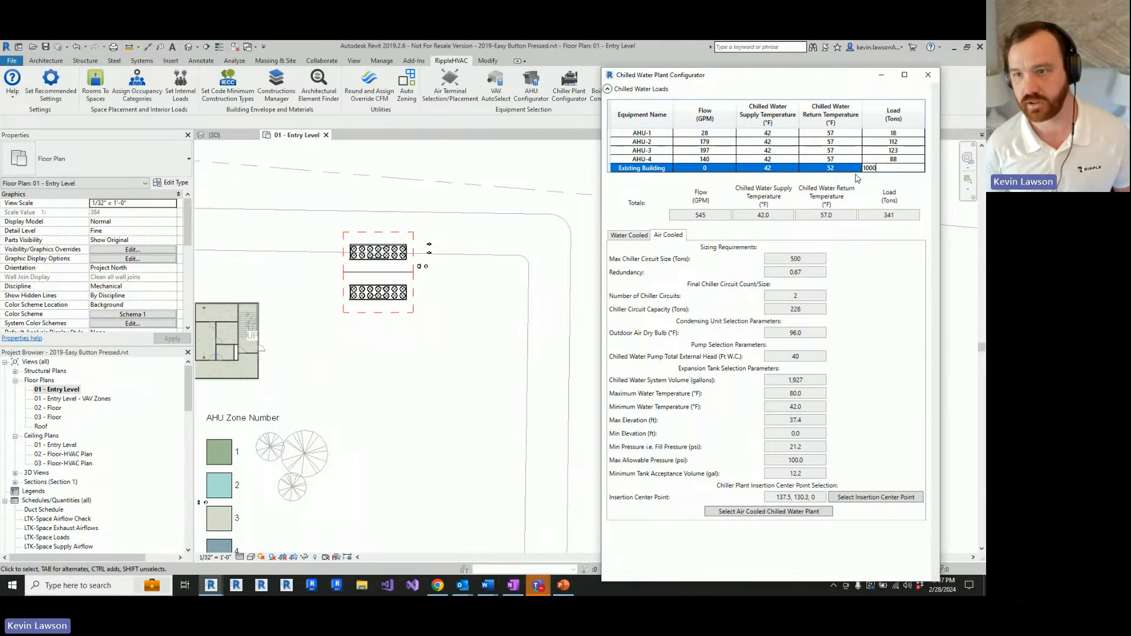
key(Return)
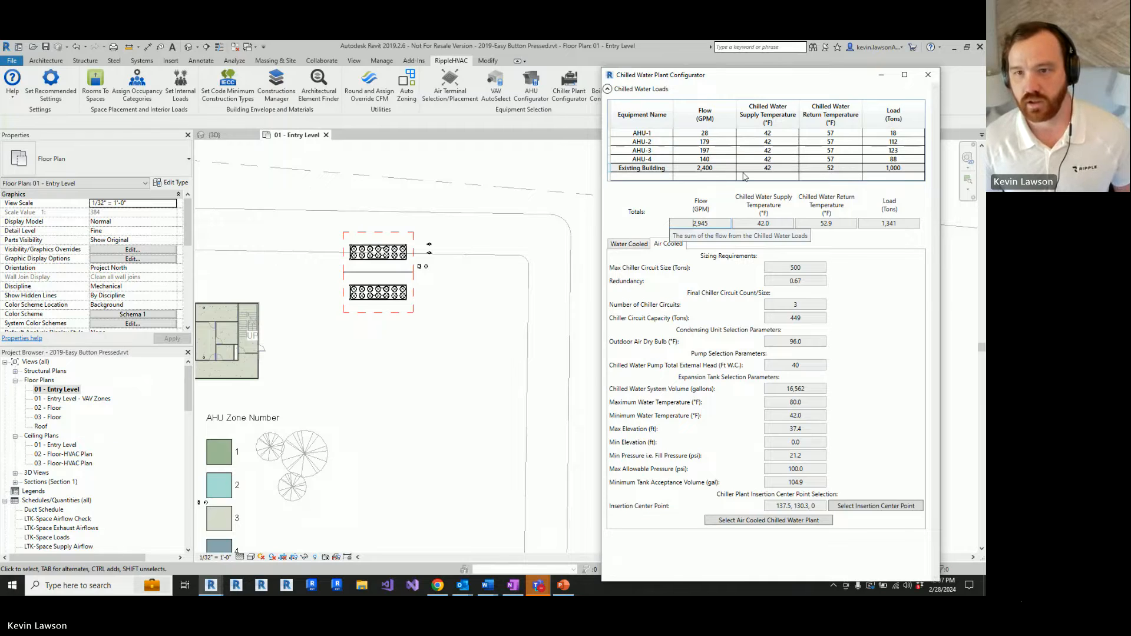
Review the total load, the combined return water temperature and the air-cooled maximum chiller circuit size.
click(836, 223)
click(901, 224)
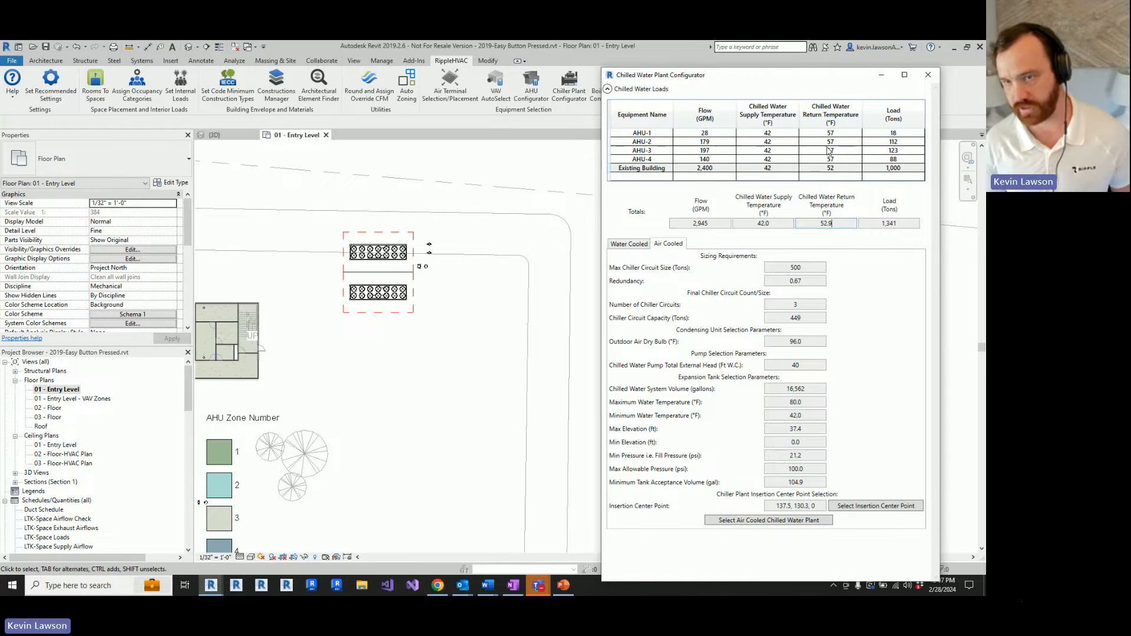
double_click(836, 224)
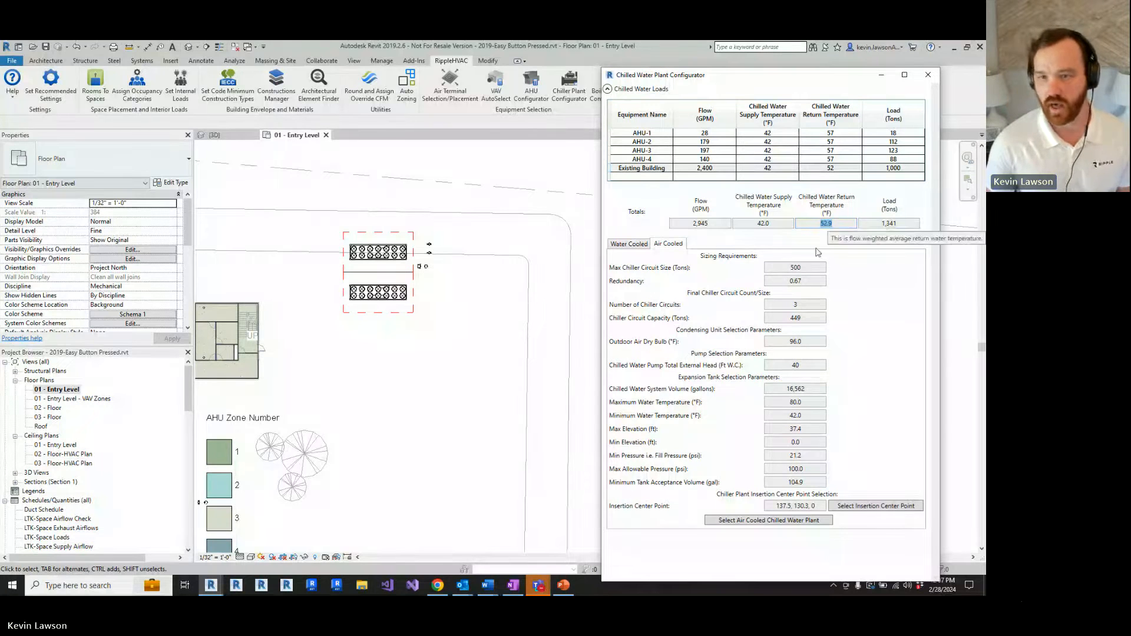
click(809, 269)
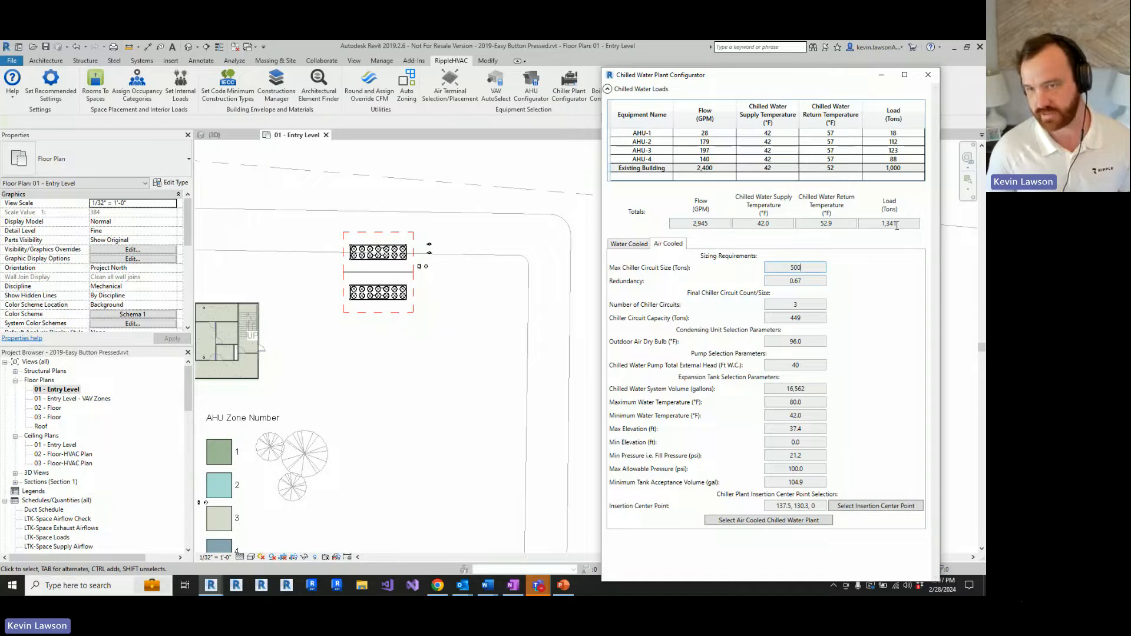
Switch to the water-cooled plant settings and review the maximum chiller circuit size, redundancy and chiller circuit capacity.
click(643, 245)
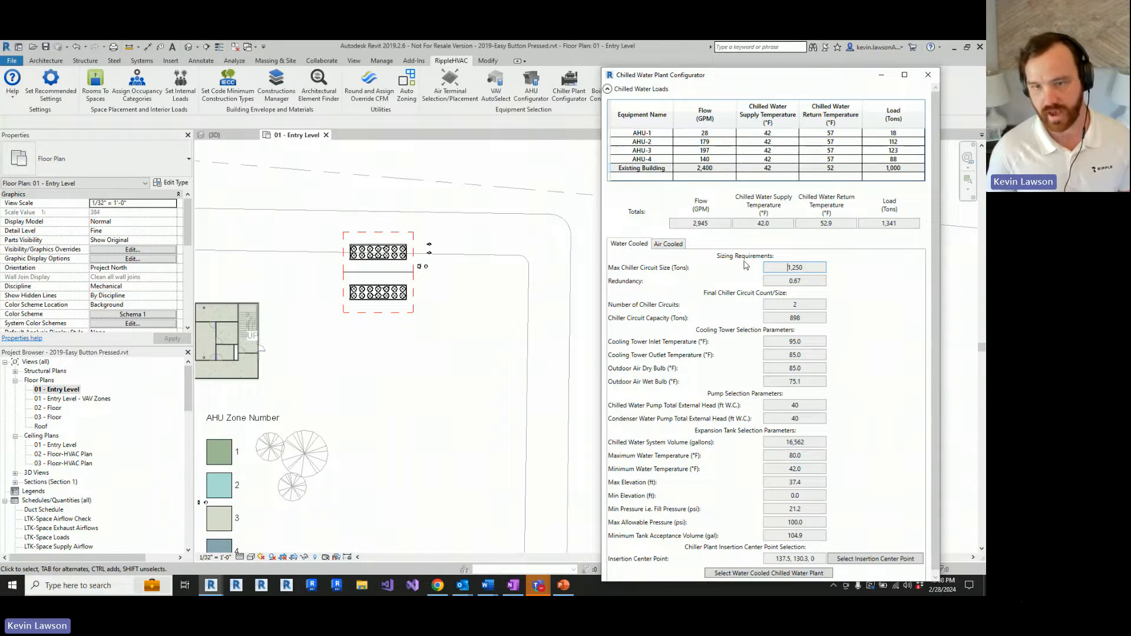
drag(787, 268, 803, 267)
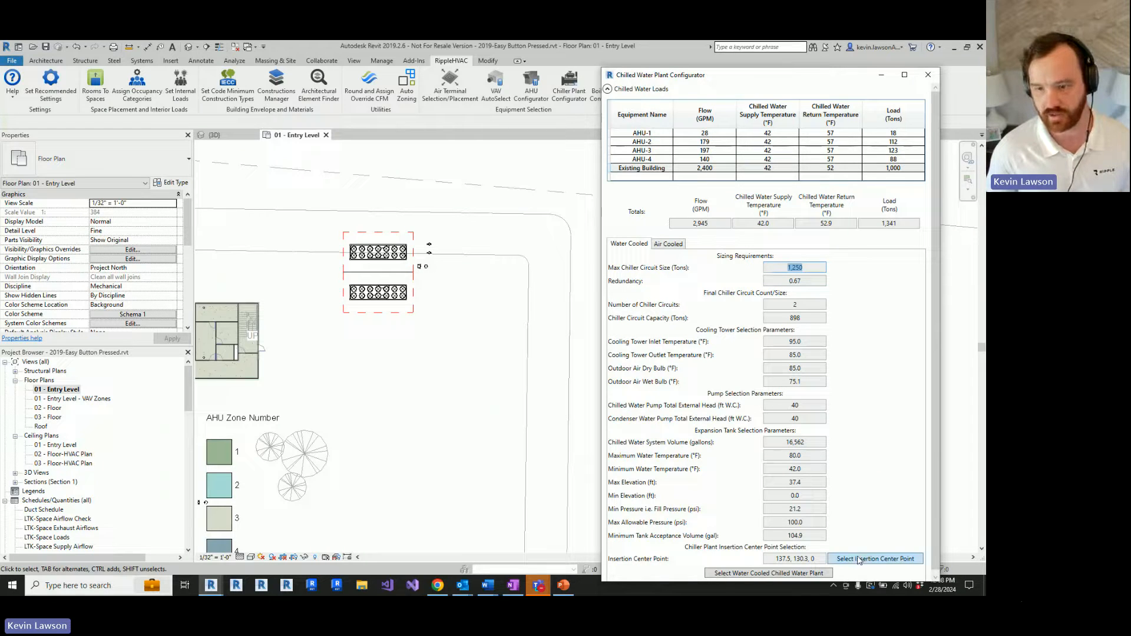
click(811, 283)
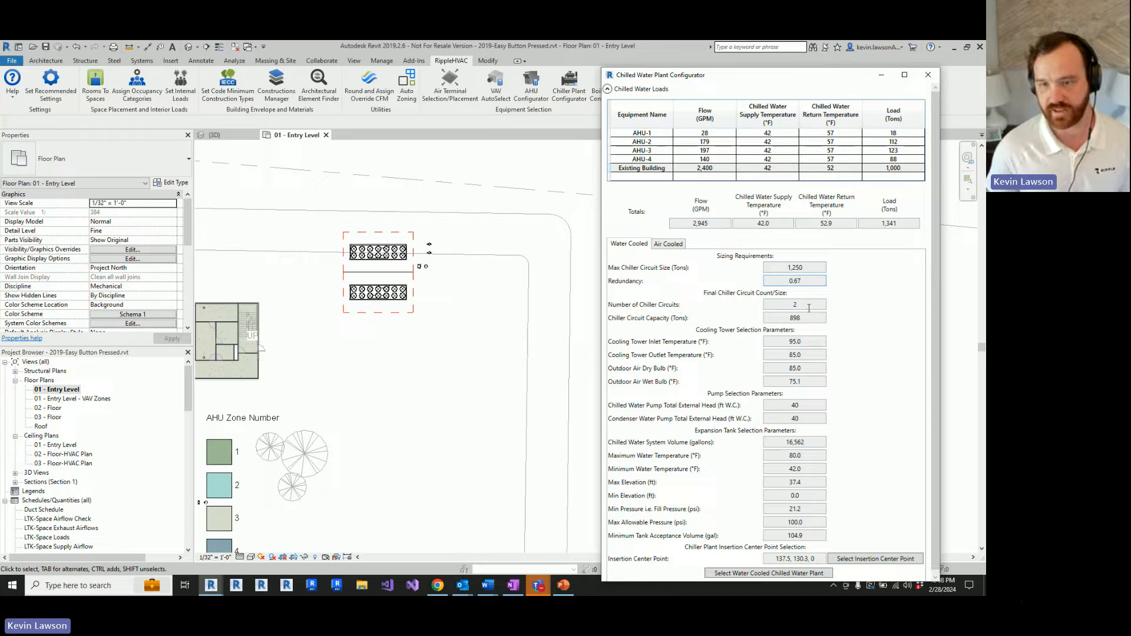
drag(814, 318, 789, 319)
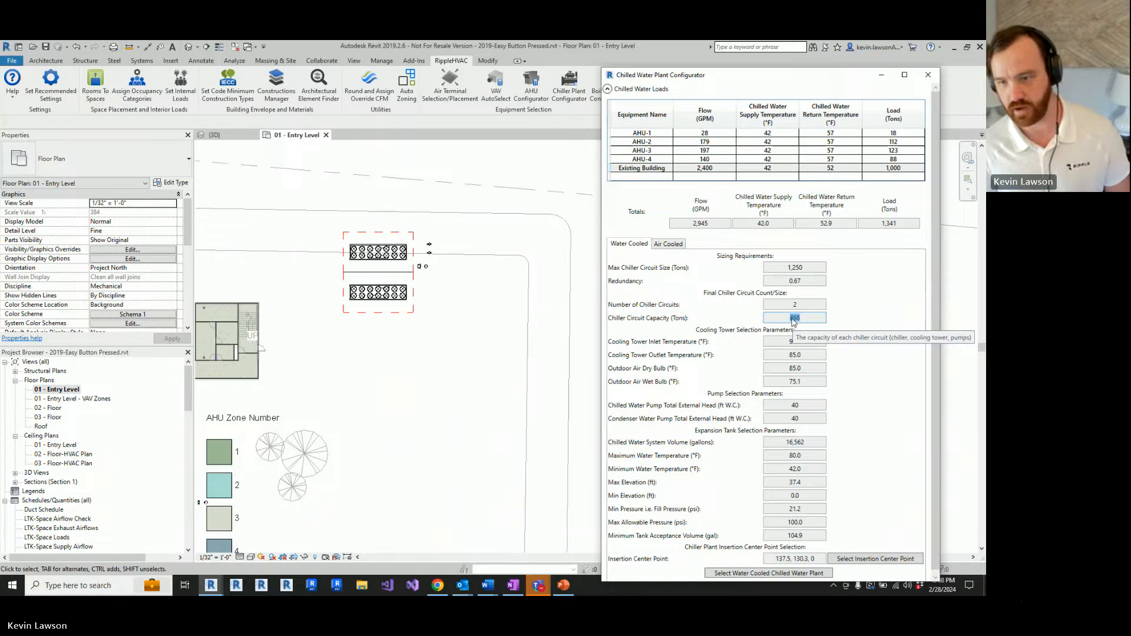
Place the two-circuit water-cooled chilled water plant to the east of the air-cooled chillers, with its insertion centre at about 215.3, 149.7.
click(866, 560)
click(538, 271)
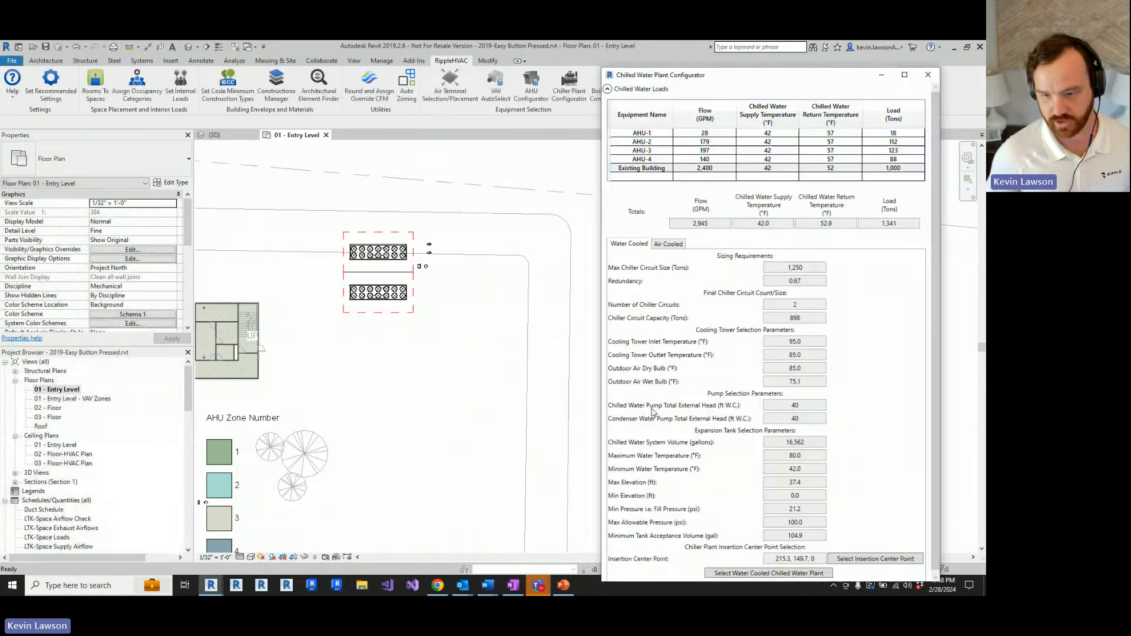
click(726, 574)
scroll(341, 341, down, 1)
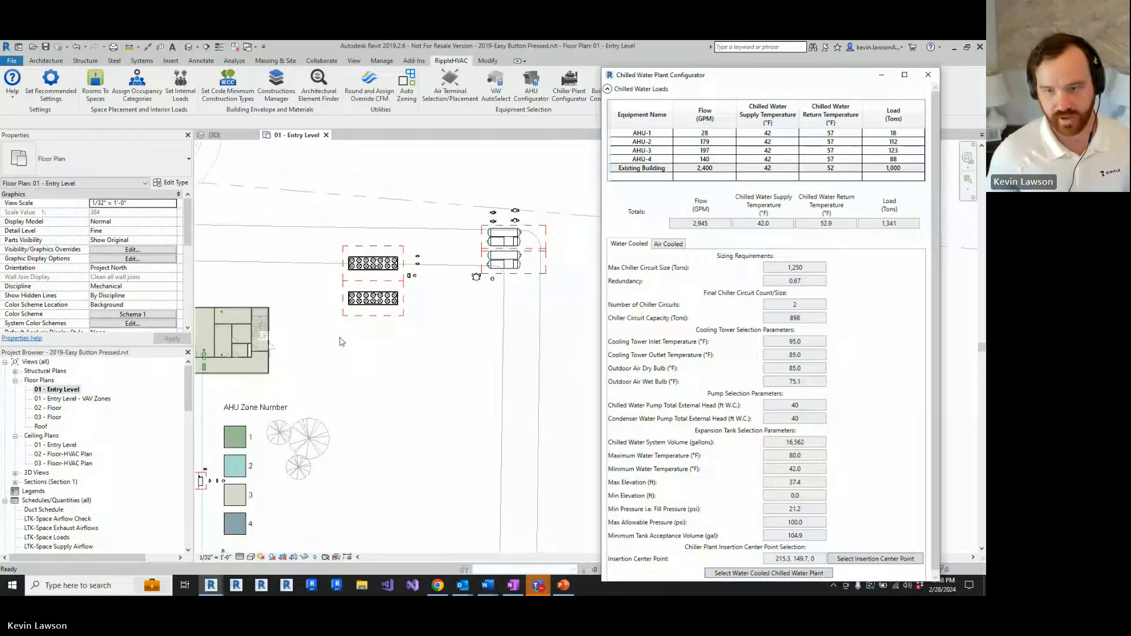
Inspect the upper water-cooled chiller's family type and the sizes available for it, keeping type 0910.
scroll(519, 224, up, 2)
click(505, 229)
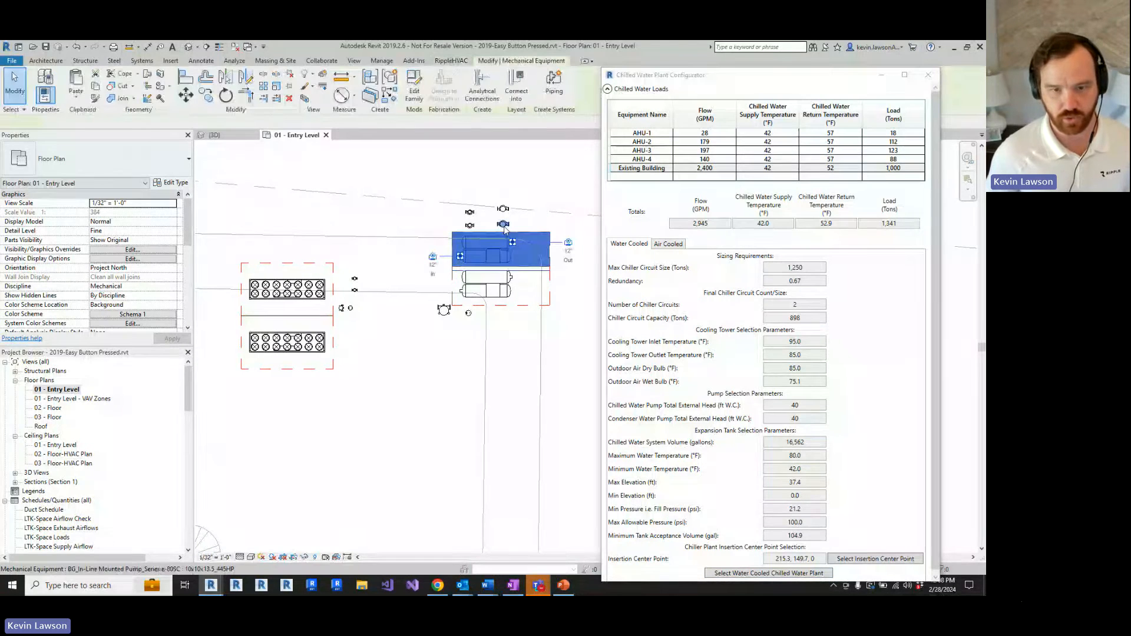
click(67, 157)
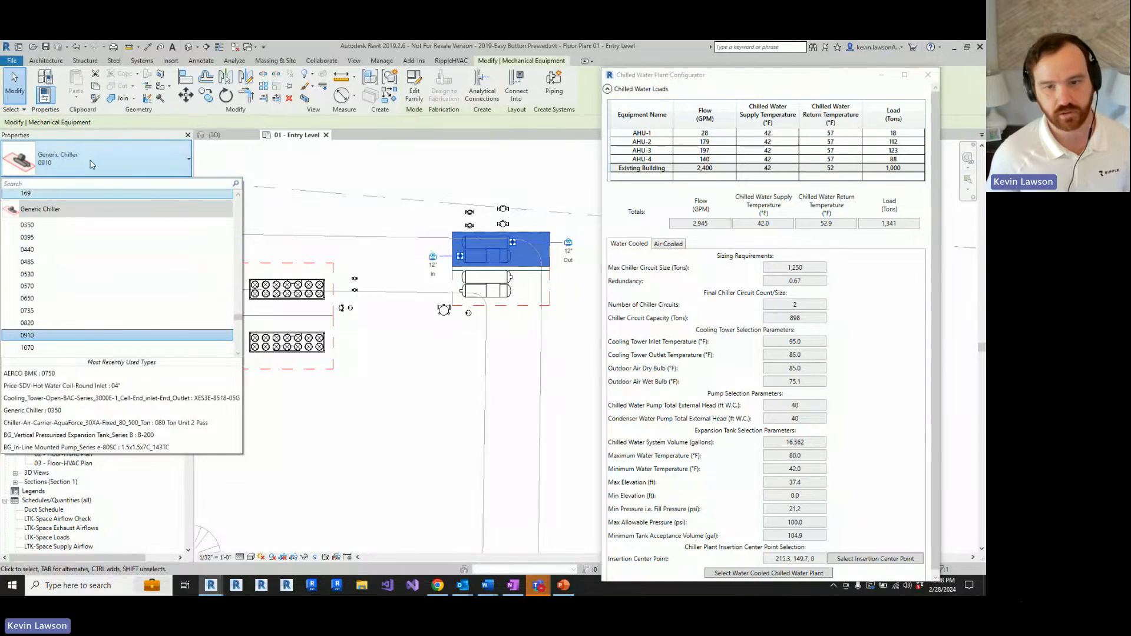
click(90, 160)
click(581, 368)
scroll(363, 367, down, 2)
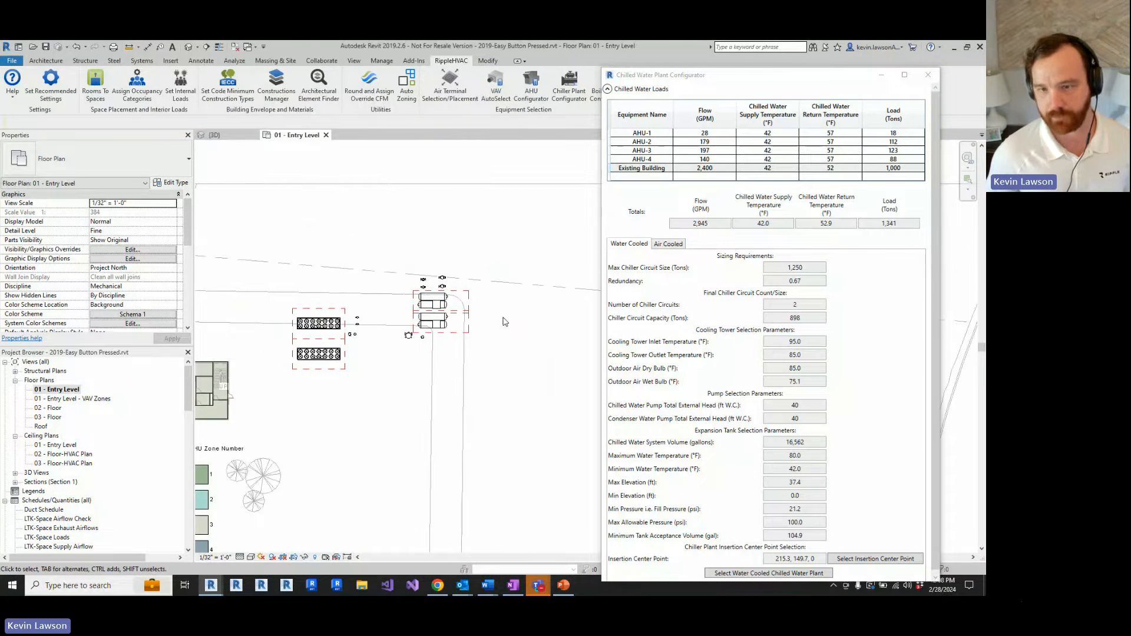
Set the water-cooled plant's redundancy to 1.00 and its number of chiller circuits to 3.
scroll(504, 322, up, 1)
scroll(505, 322, up, 1)
click(783, 280)
drag(793, 305, 808, 305)
text(3)
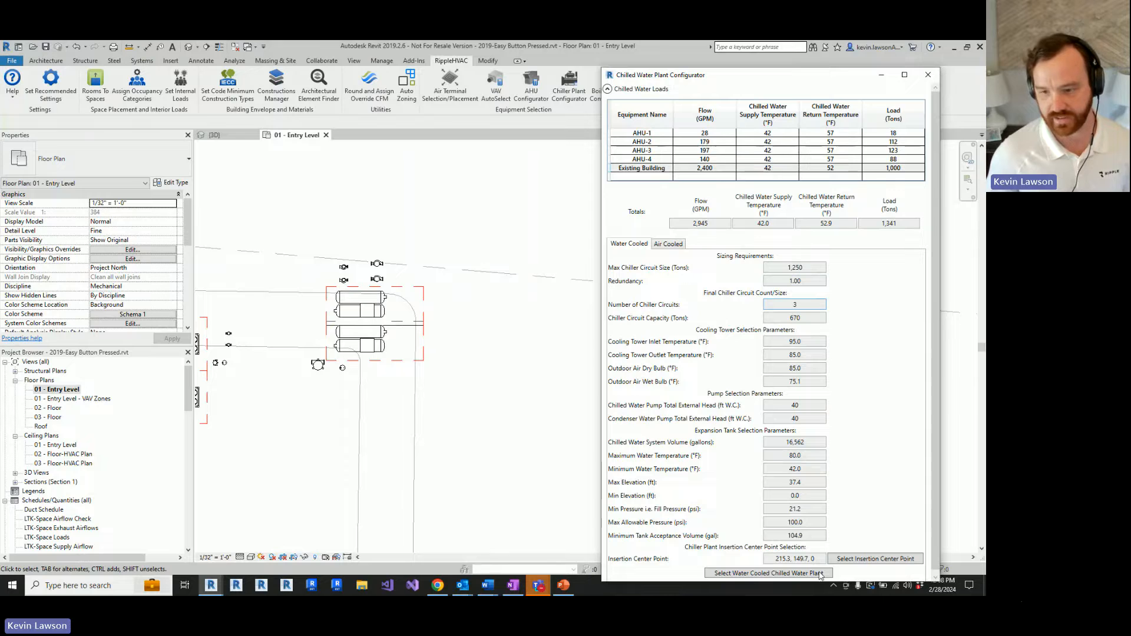
Place the three-circuit water-cooled plant northeast of the two-circuit plant, with its insertion centre at about 260.9, 163.8.
click(890, 560)
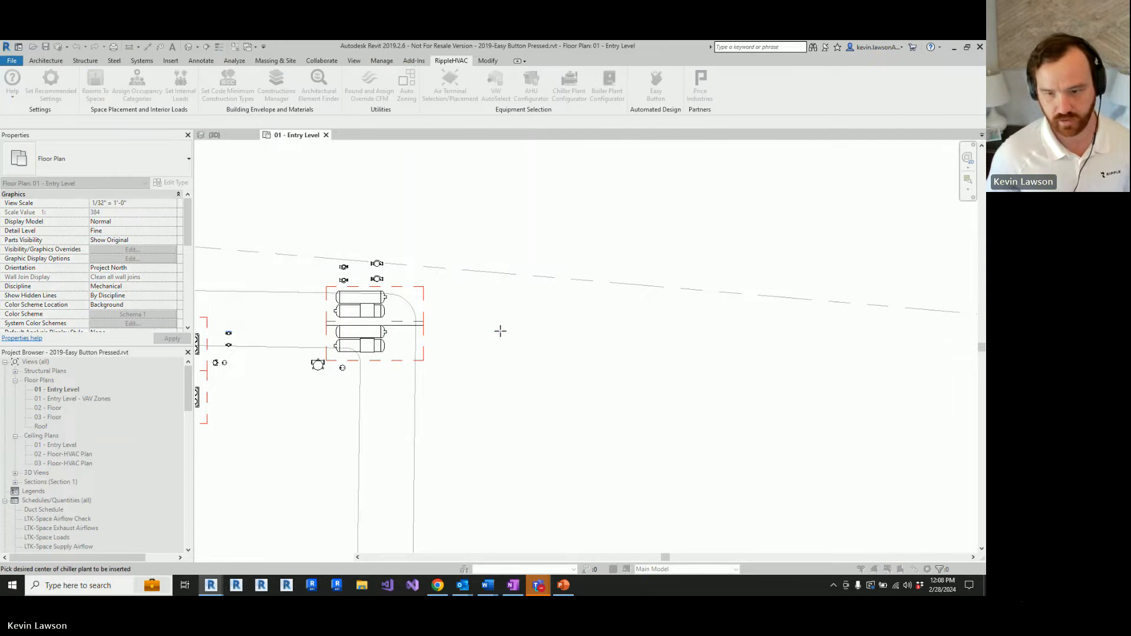
click(500, 331)
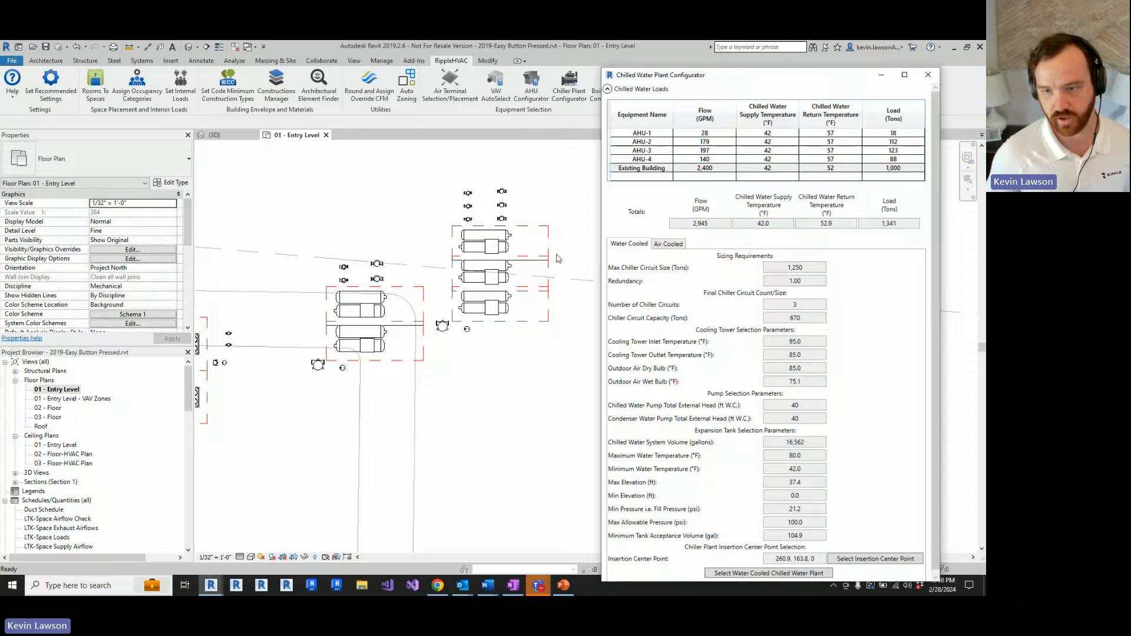
scroll(508, 407, down, 5)
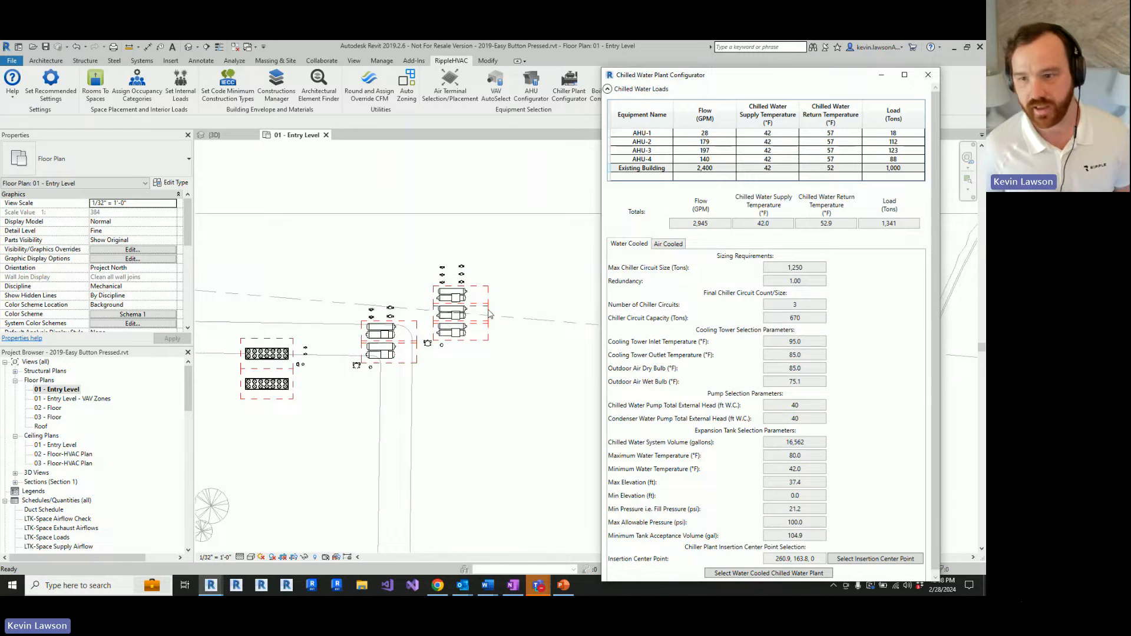
scroll(507, 307, up, 6)
middle_drag(504, 299, 463, 309)
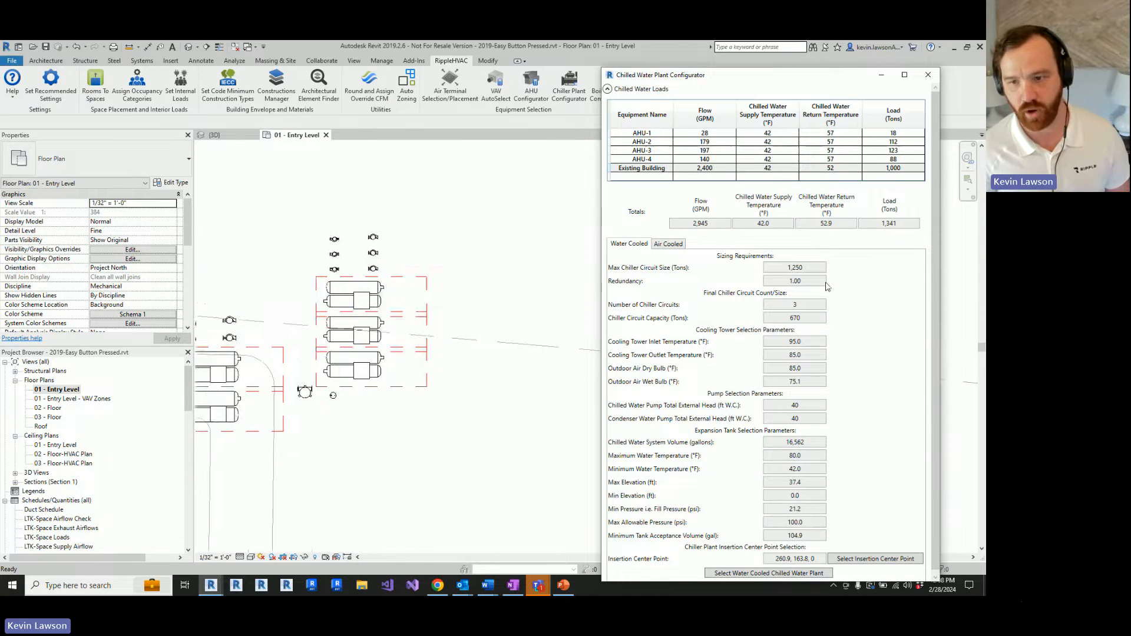
Set the water-cooled plant to 4 chiller circuits with a chiller circuit capacity of 500 tons.
click(764, 304)
key(Tab)
text(500)
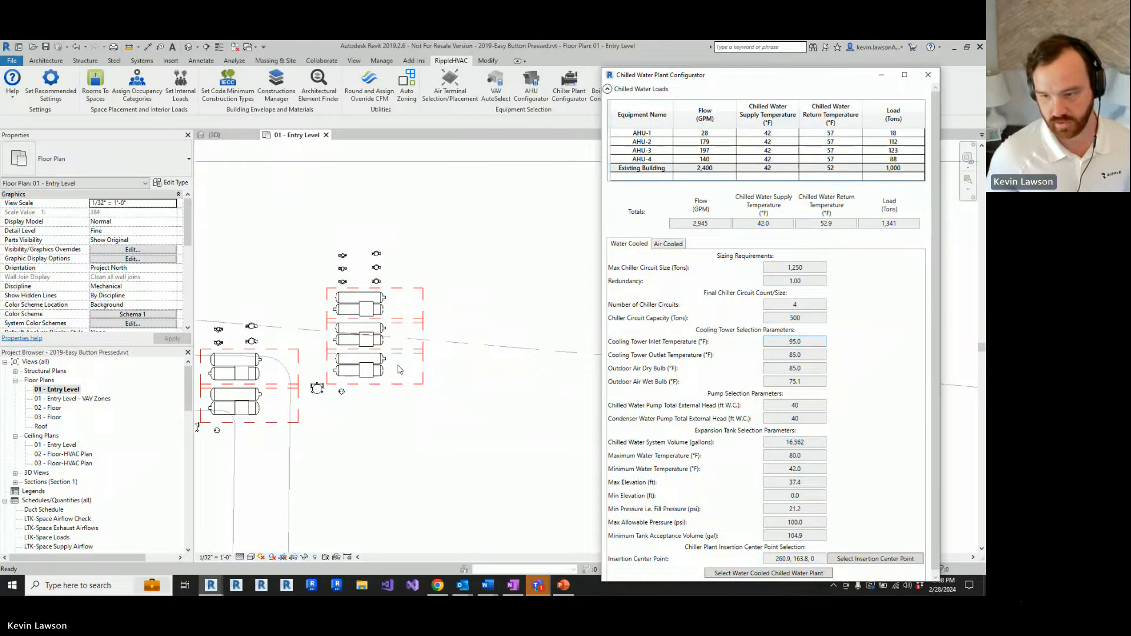
Place the four-circuit water-cooled plant northeast of the three-circuit plant, with its insertion centre at about 320.8, 192.8.
middle_drag(498, 349, 460, 362)
click(876, 558)
click(562, 405)
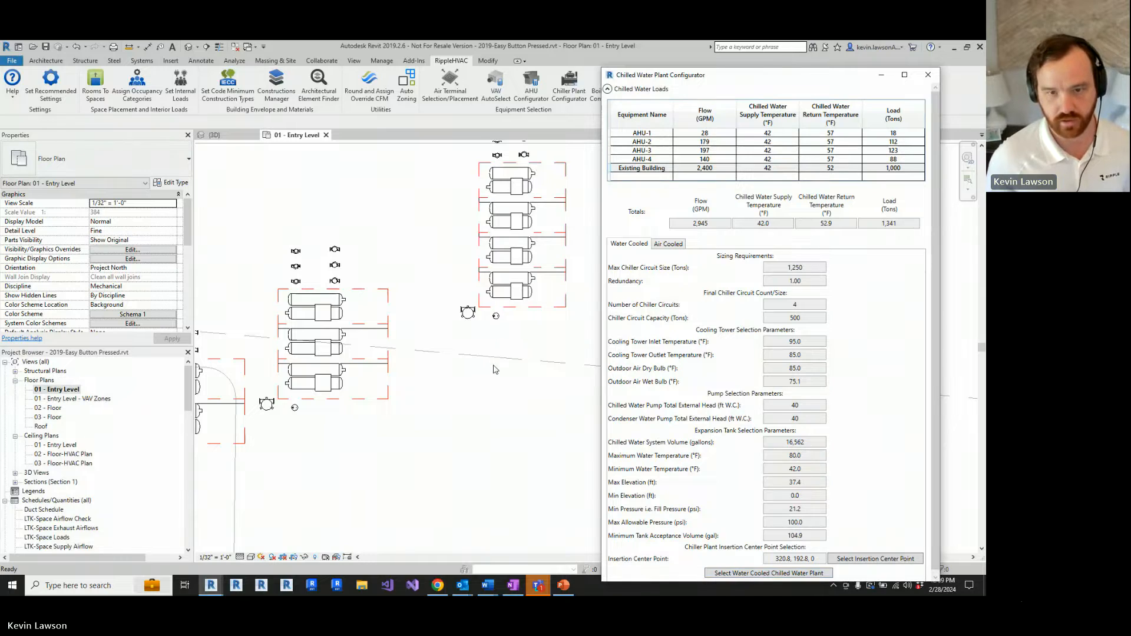
scroll(466, 413, down, 2)
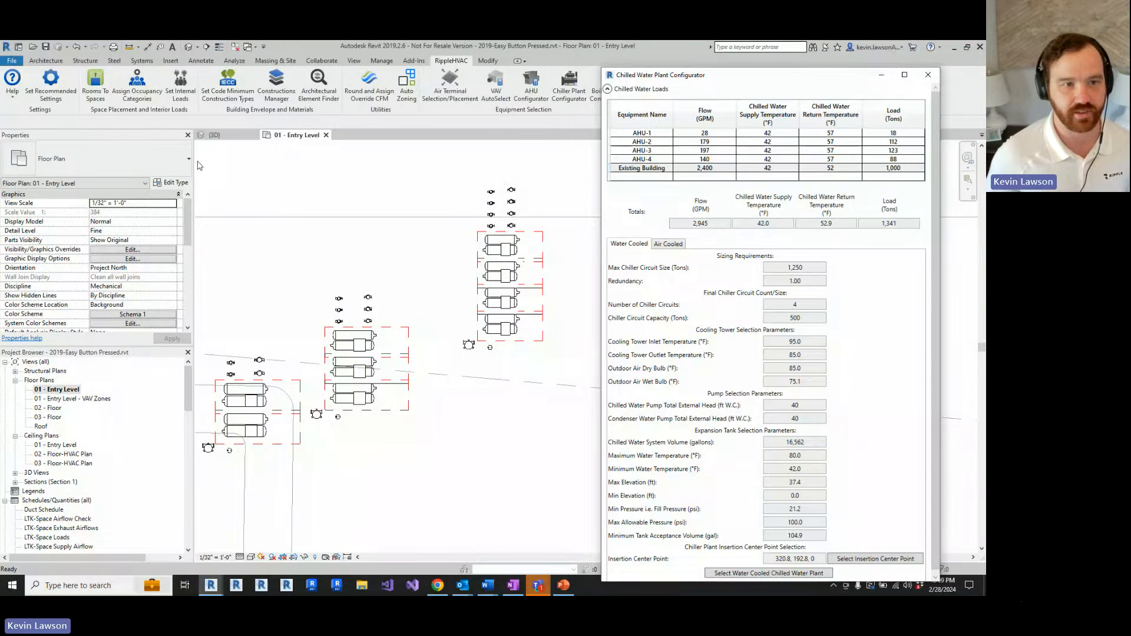
Examine the cooling towers and chillers of the three water-cooled plants in the 3D view.
click(214, 135)
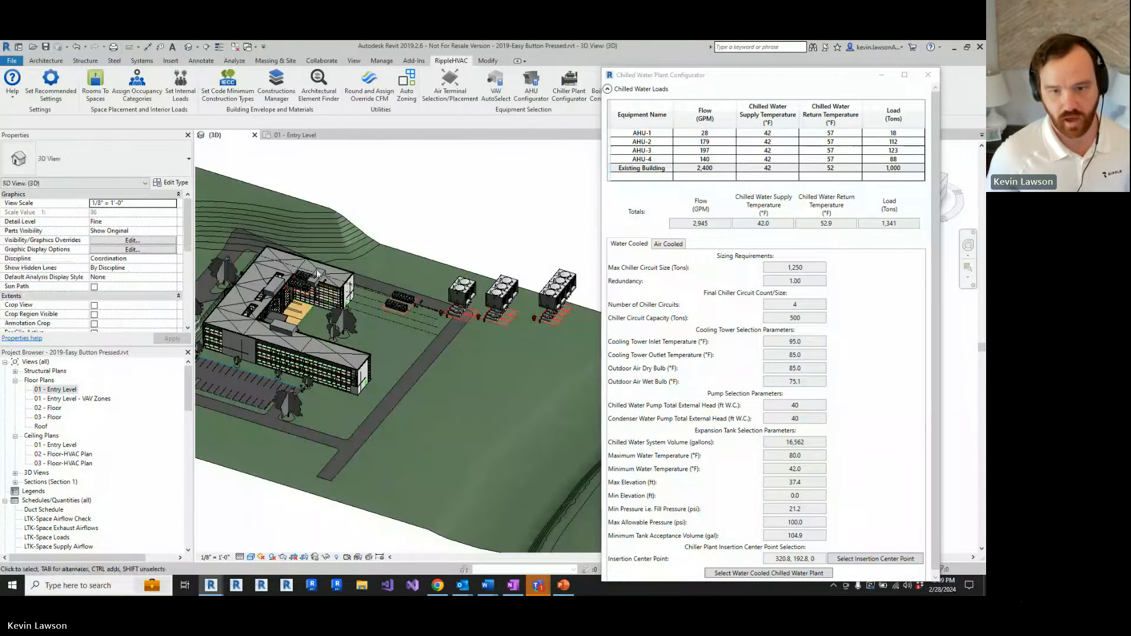
scroll(583, 274, up, 3)
scroll(581, 271, up, 1)
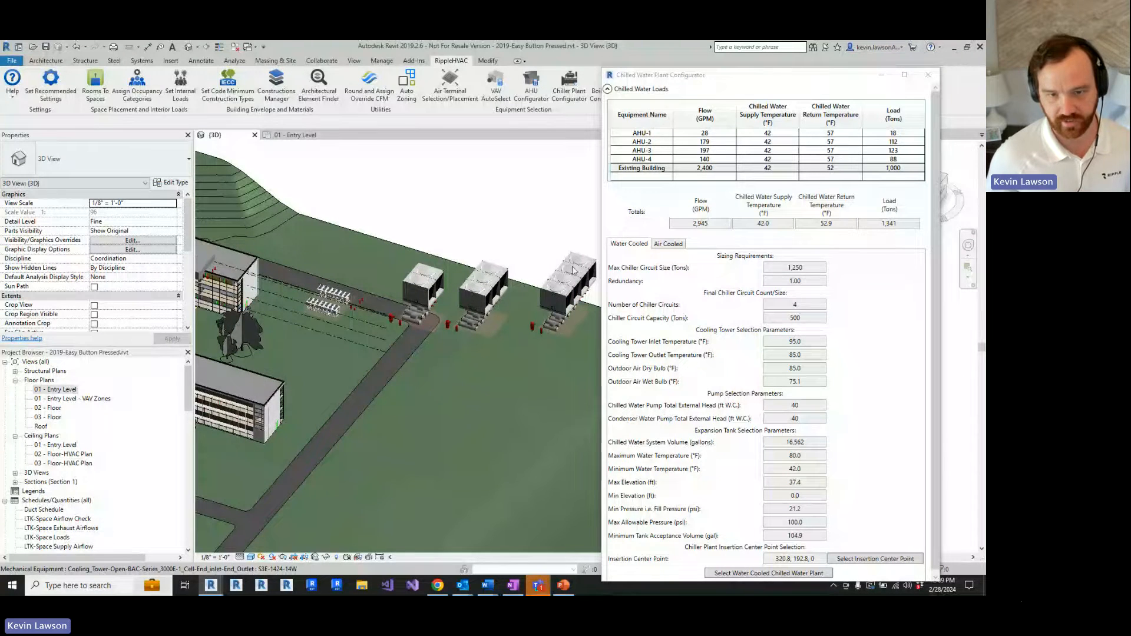
shift+middle_drag(573, 270, 436, 302)
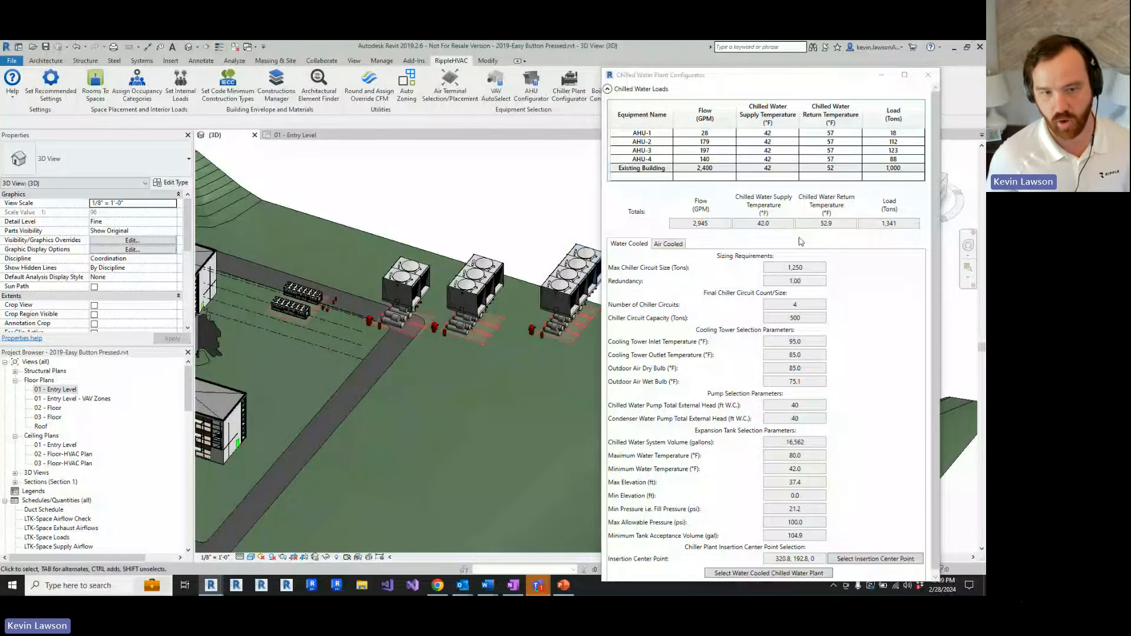
Return to the 01 - Entry Level floor plan and compare the pumps of the water-cooled and air-cooled plants.
click(293, 135)
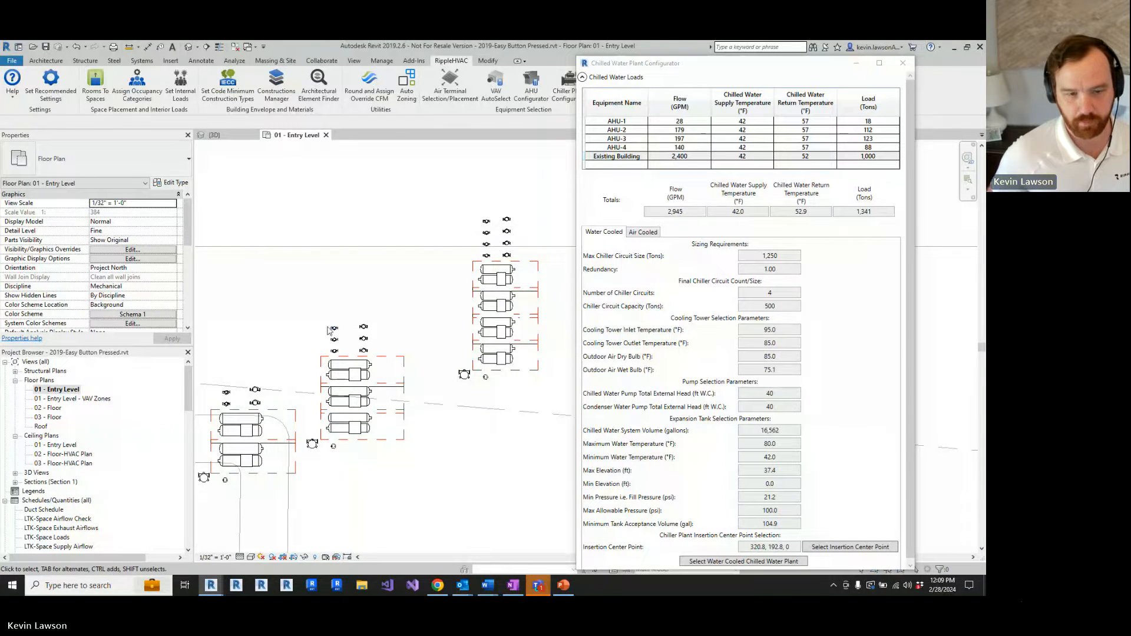
scroll(330, 330, up, 2)
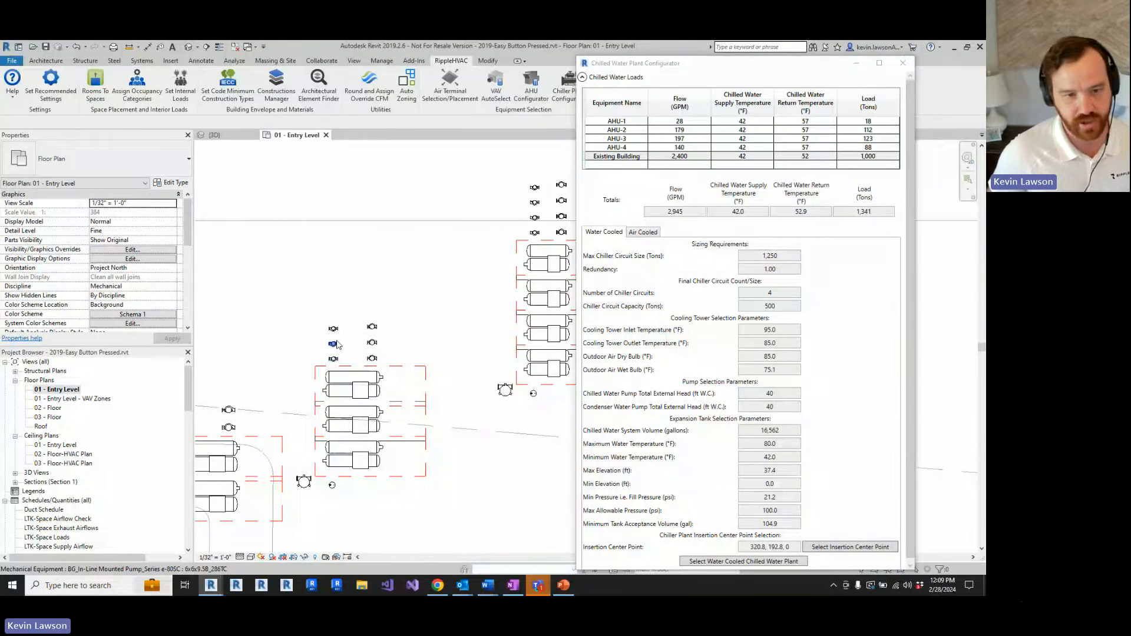
scroll(334, 353, up, 1)
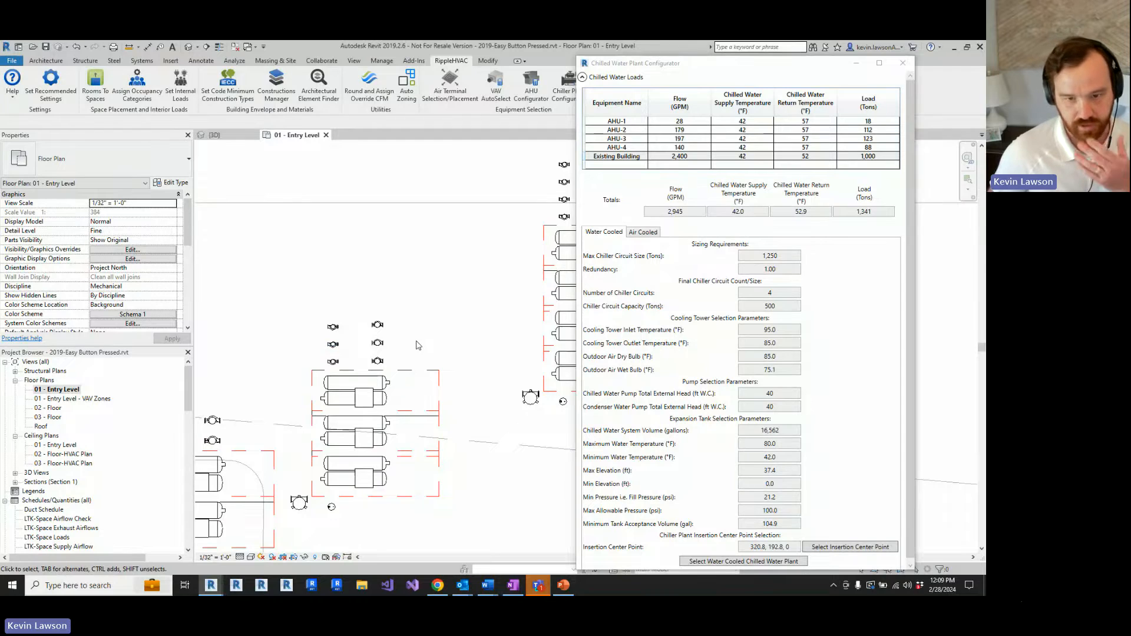
scroll(251, 386, down, 5)
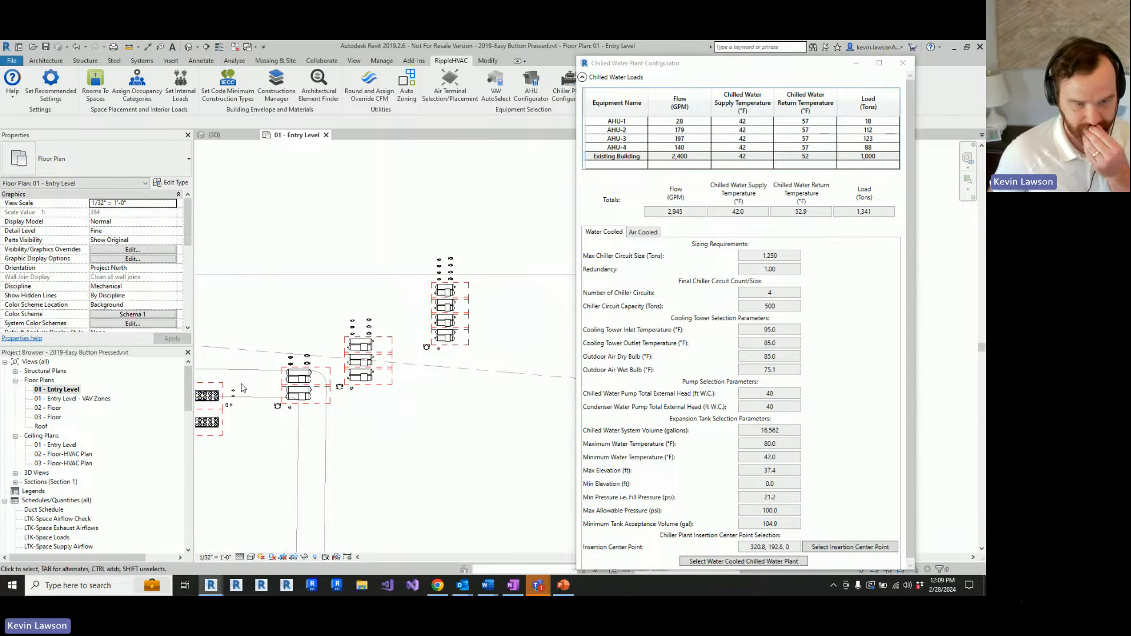
scroll(250, 386, up, 6)
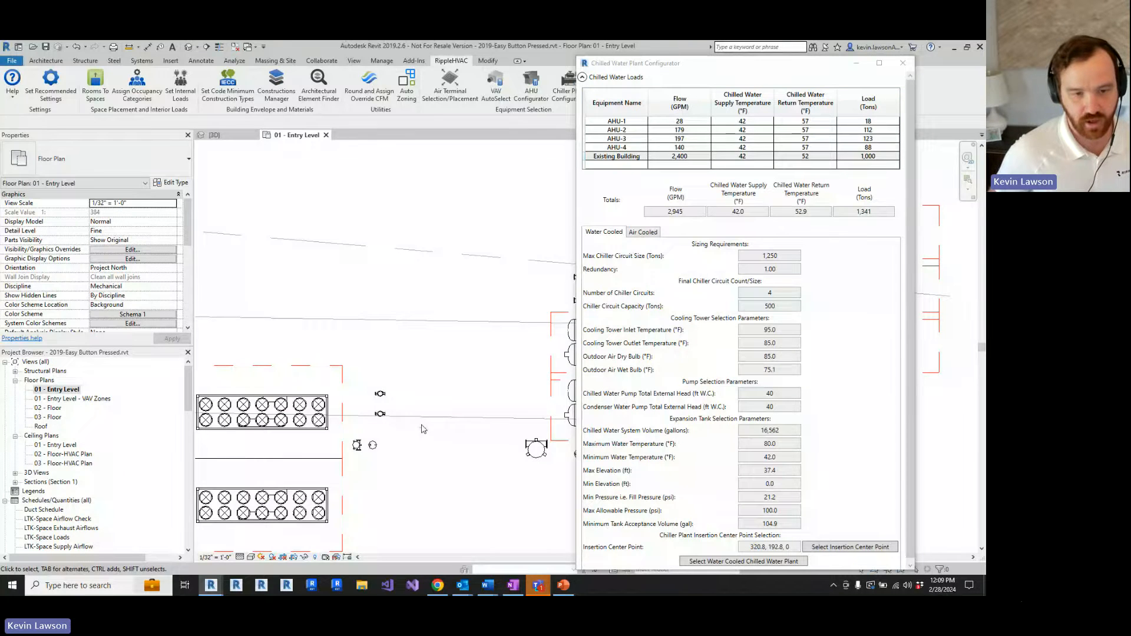
middle_drag(422, 430, 451, 408)
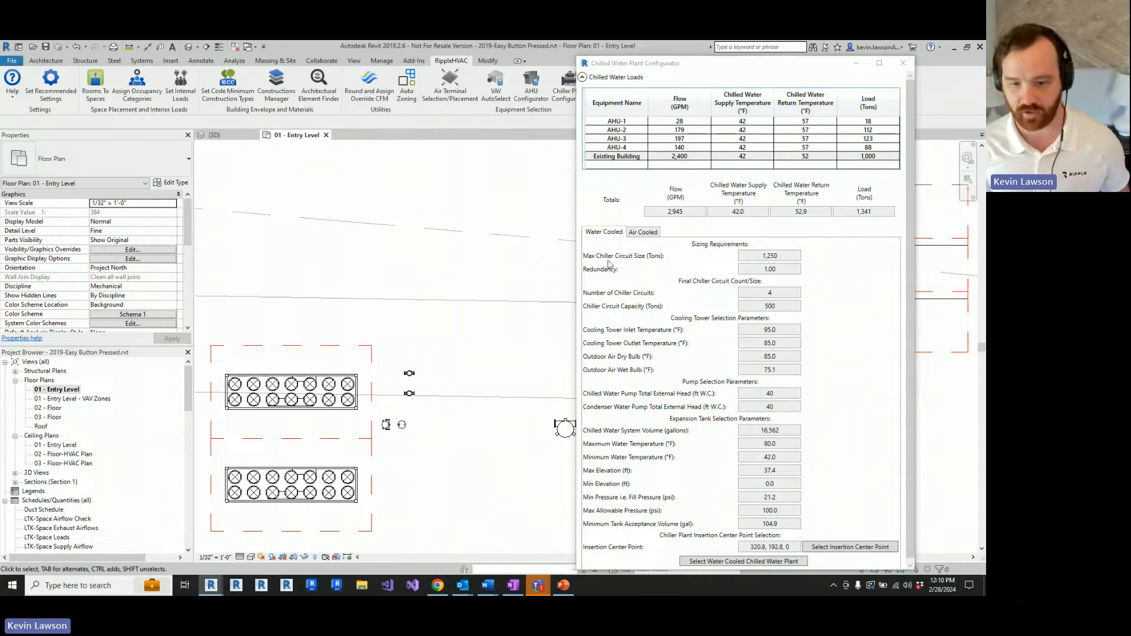
Minimize the chilled water configurator, open the Boiler Plant Configurator and review the AHU and VAV heating water loads.
click(857, 64)
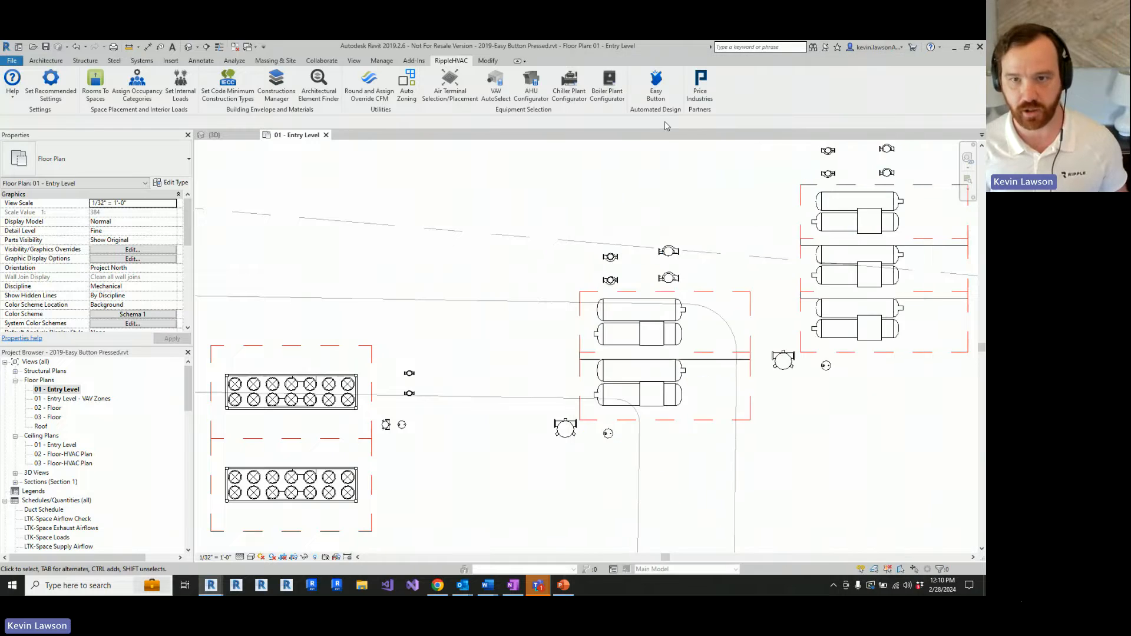
click(606, 86)
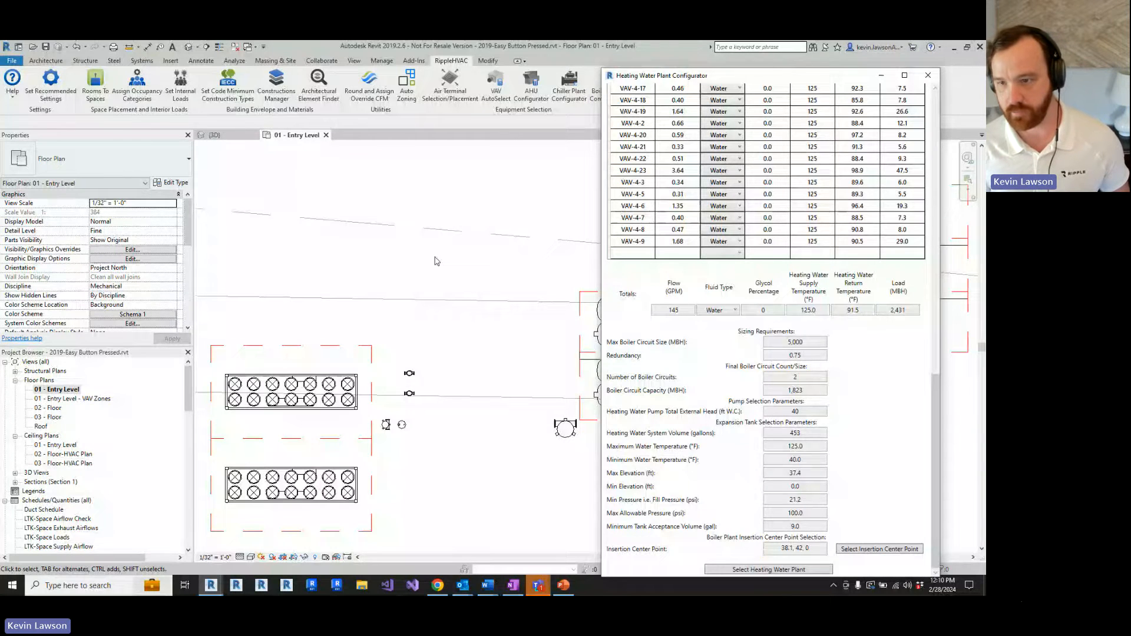
scroll(937, 406, up, 2)
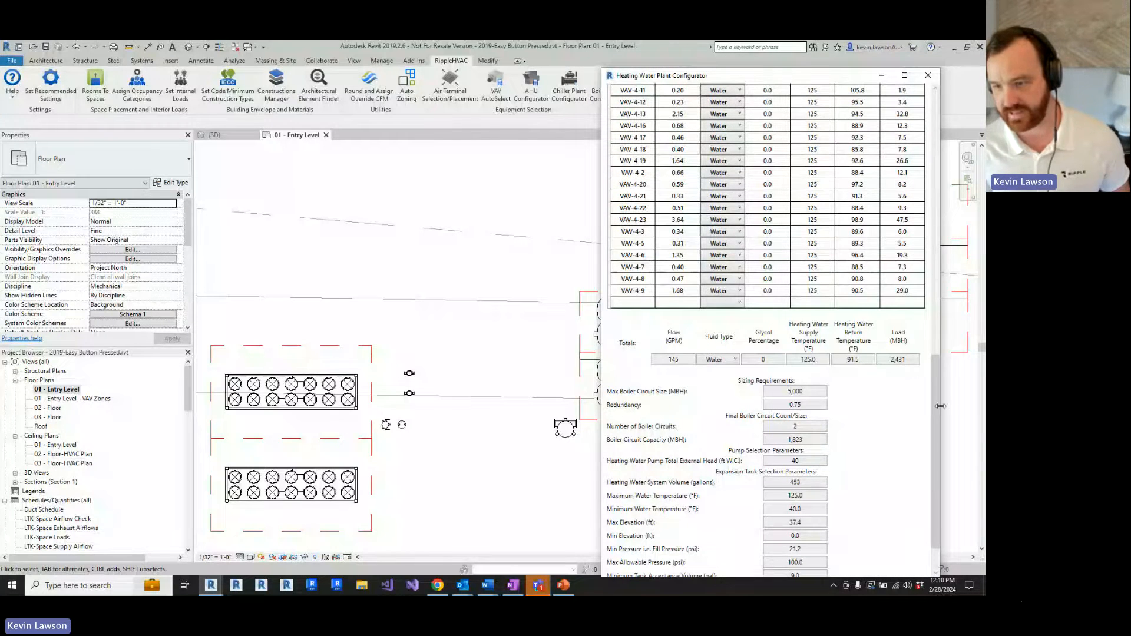
drag(936, 406, 937, 141)
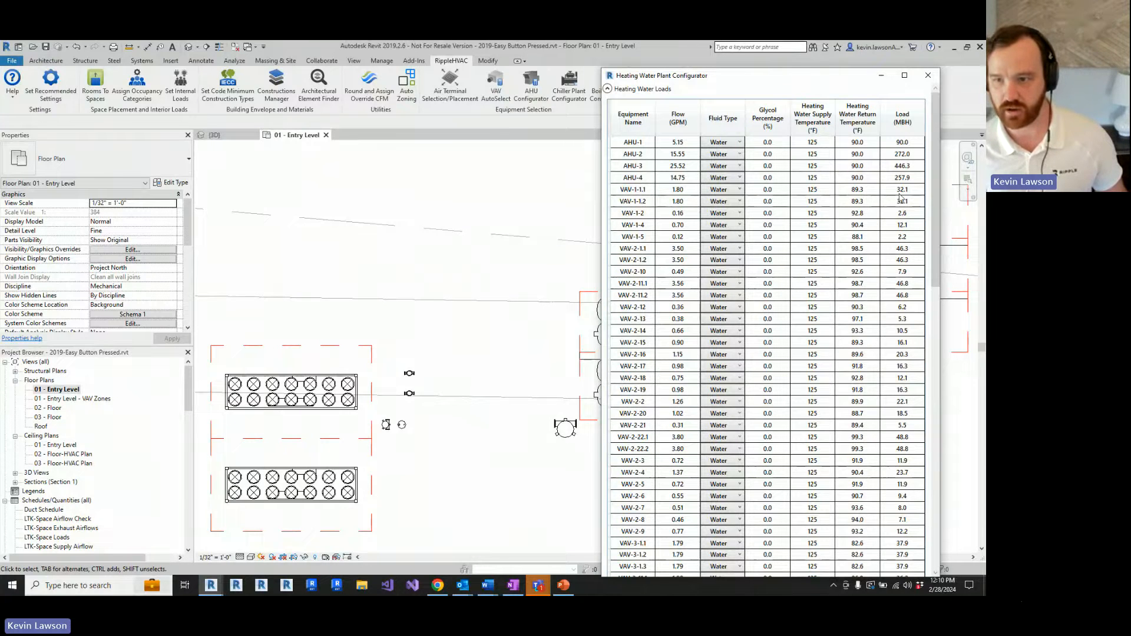
drag(938, 185, 967, 217)
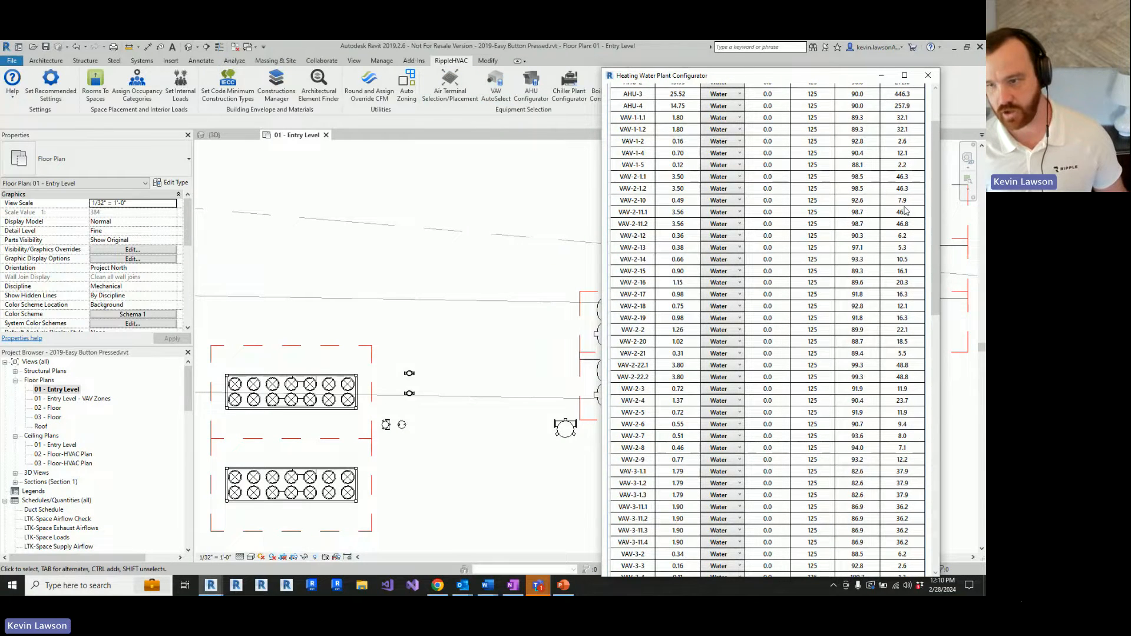
scroll(747, 242, up, 2)
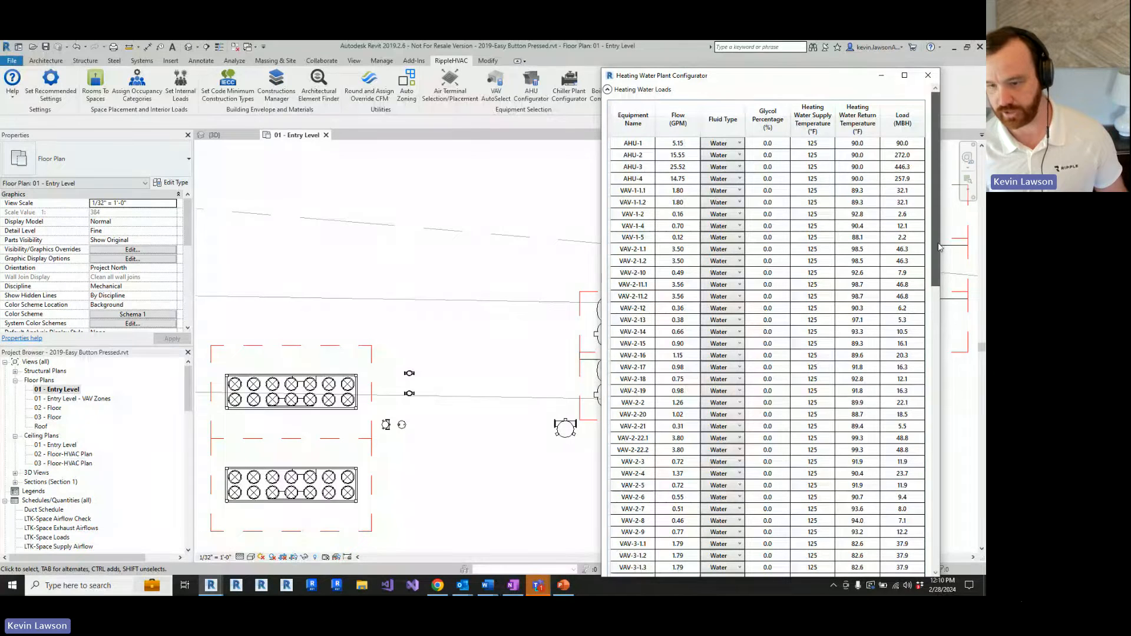
Review the total heating load, boiler redundancy, number of boiler circuits and boiler circuit capacity.
scroll(940, 247, down, 10)
scroll(725, 365, down, 3)
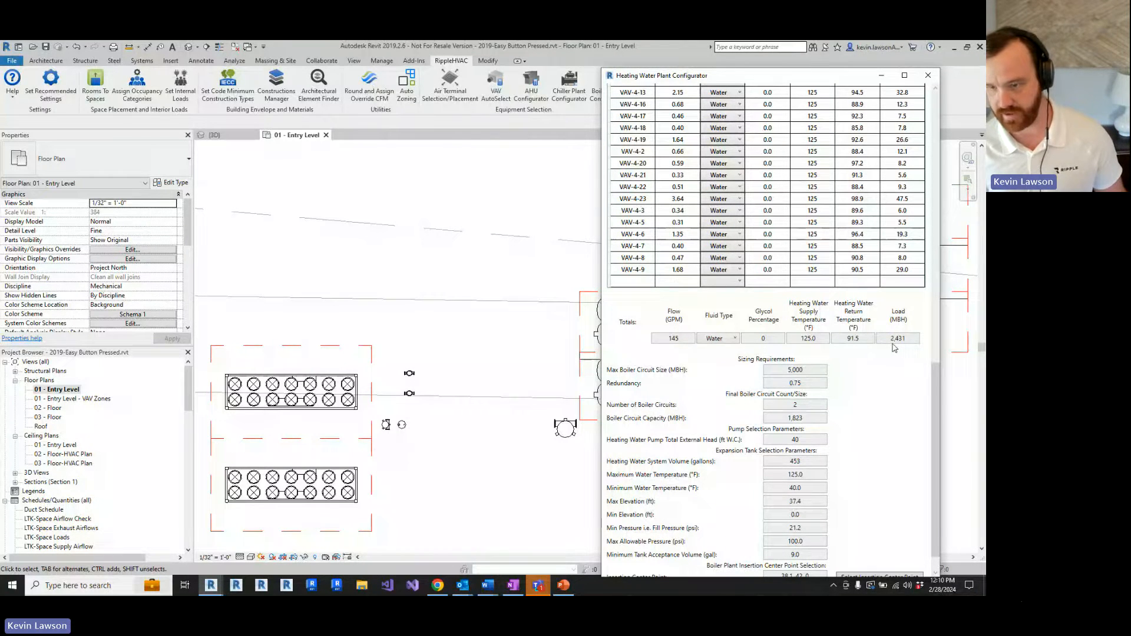
click(807, 385)
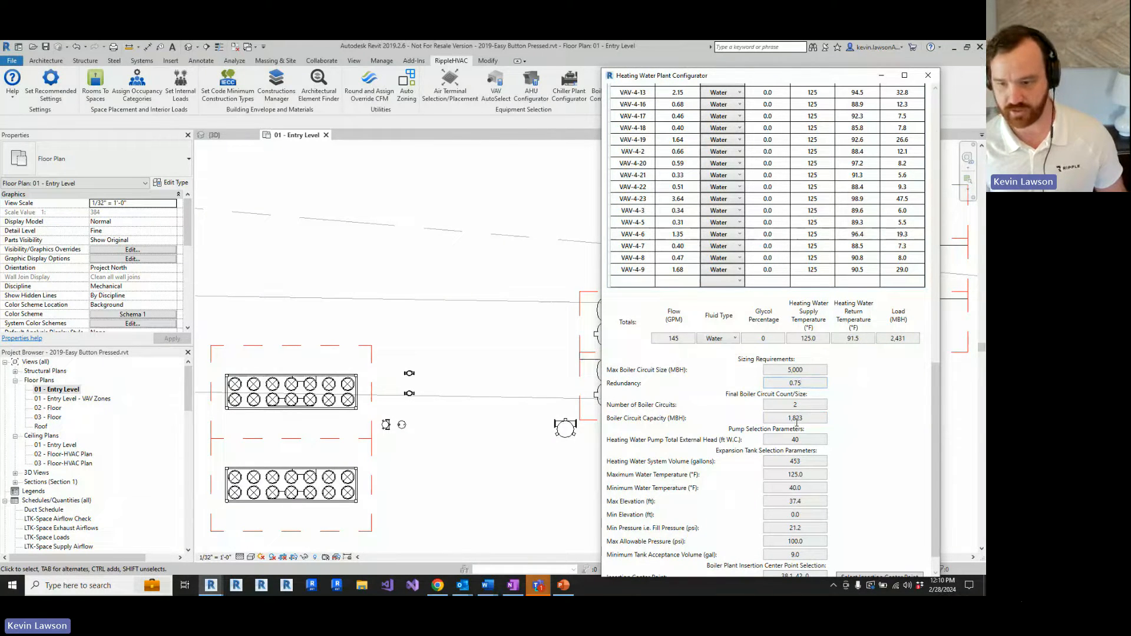
Place the two-circuit heating water plant in the open area east of the building, with its insertion centre at about 313.7, 53.7.
scroll(505, 421, down, 5)
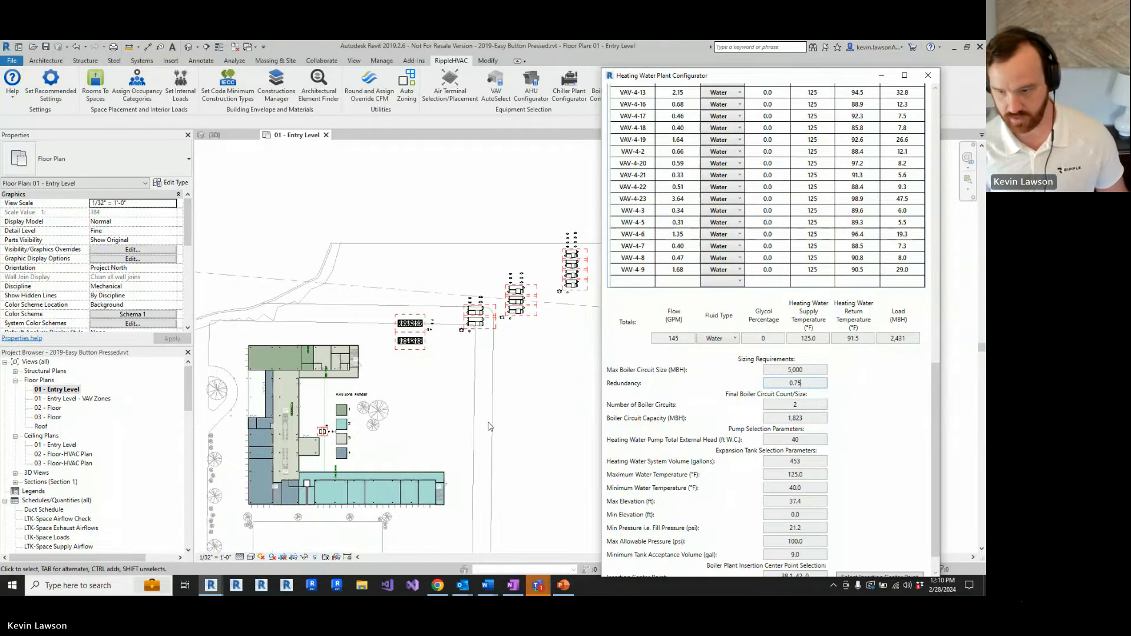
scroll(937, 506, down, 1)
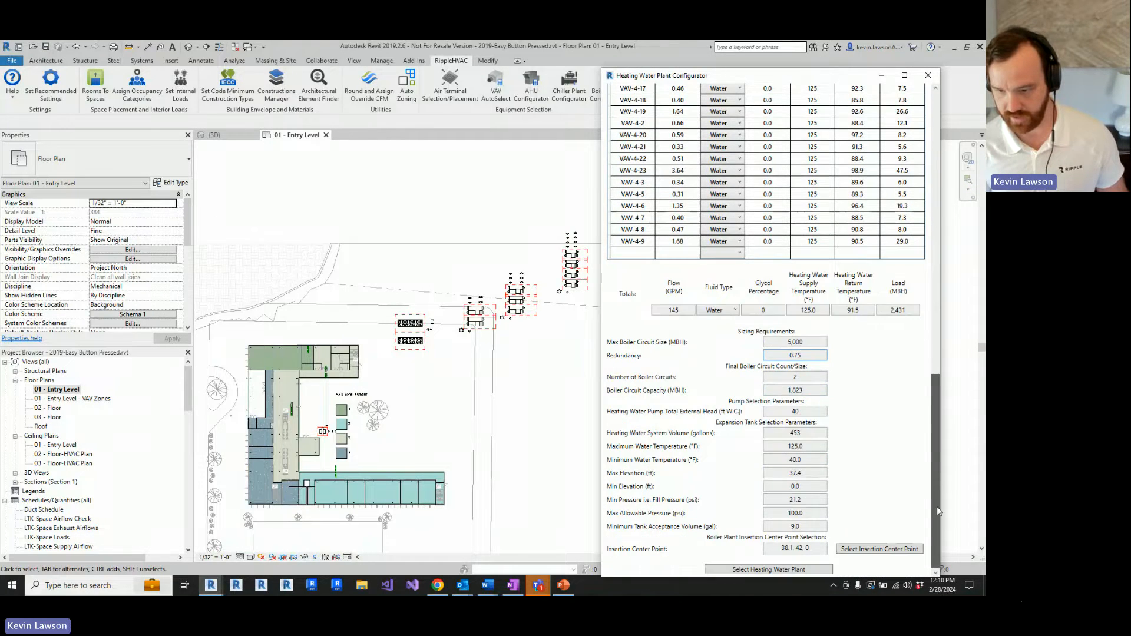
click(885, 547)
click(574, 425)
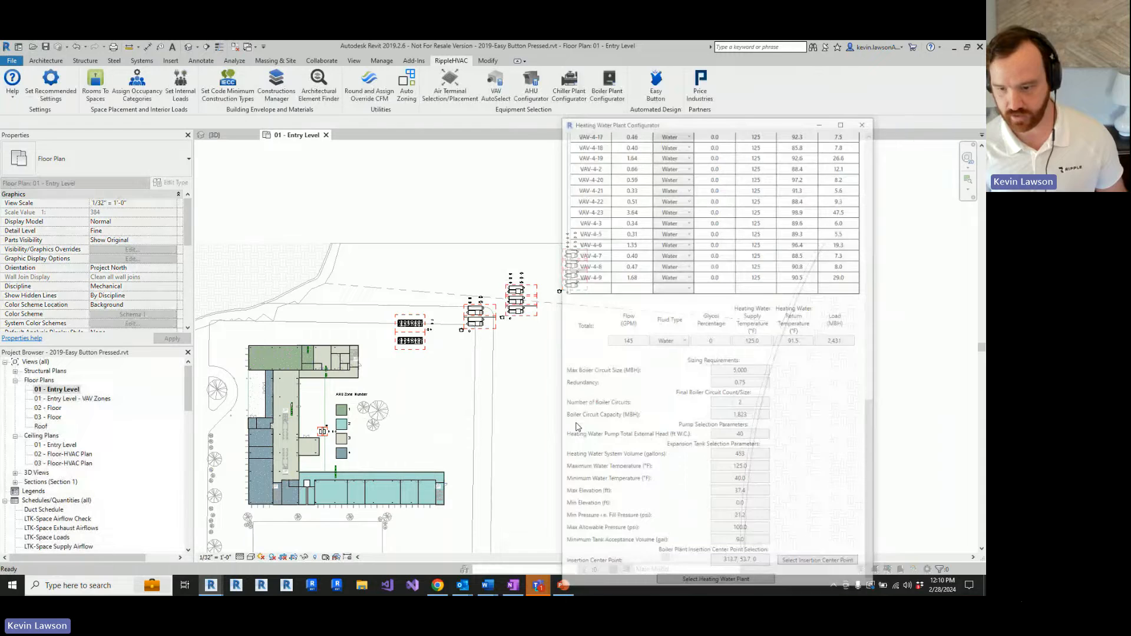
scroll(564, 439, up, 6)
scroll(518, 403, up, 2)
scroll(465, 376, down, 1)
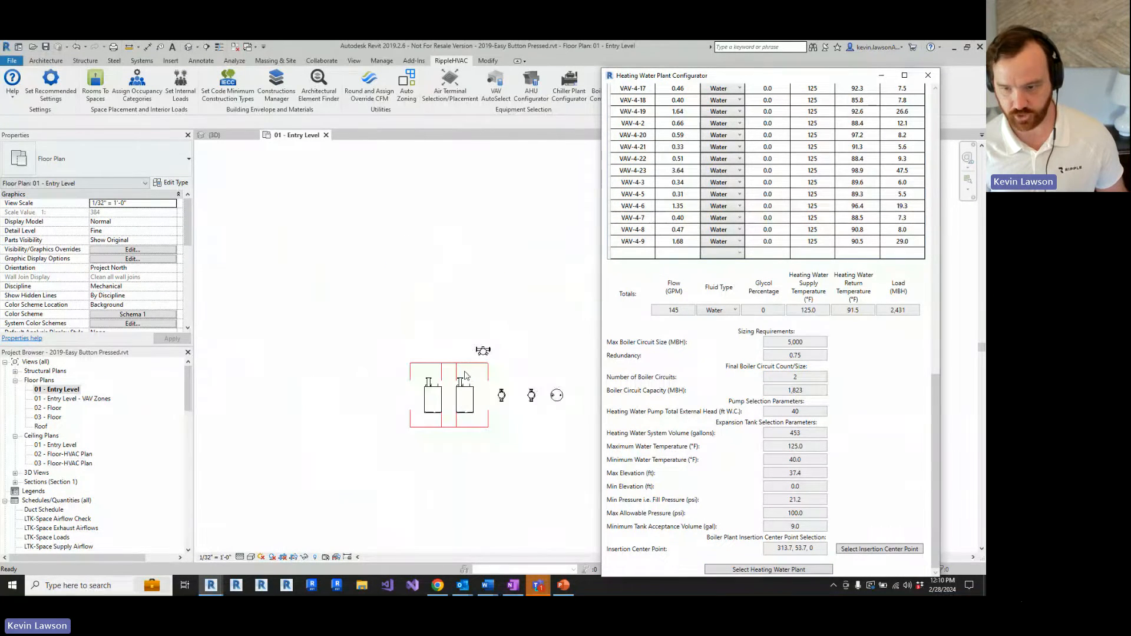
scroll(465, 376, up, 1)
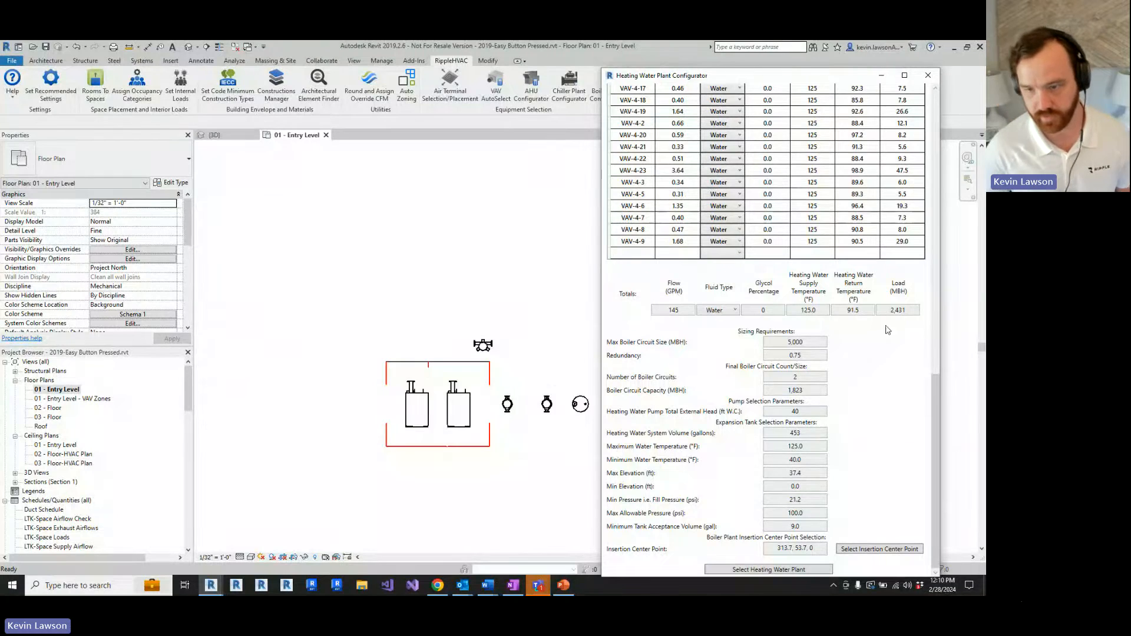
Set the boiler redundancy to 1.00, the number of boiler circuits to 3 and the boiler circuit capacity to 1,000 MBH.
click(819, 355)
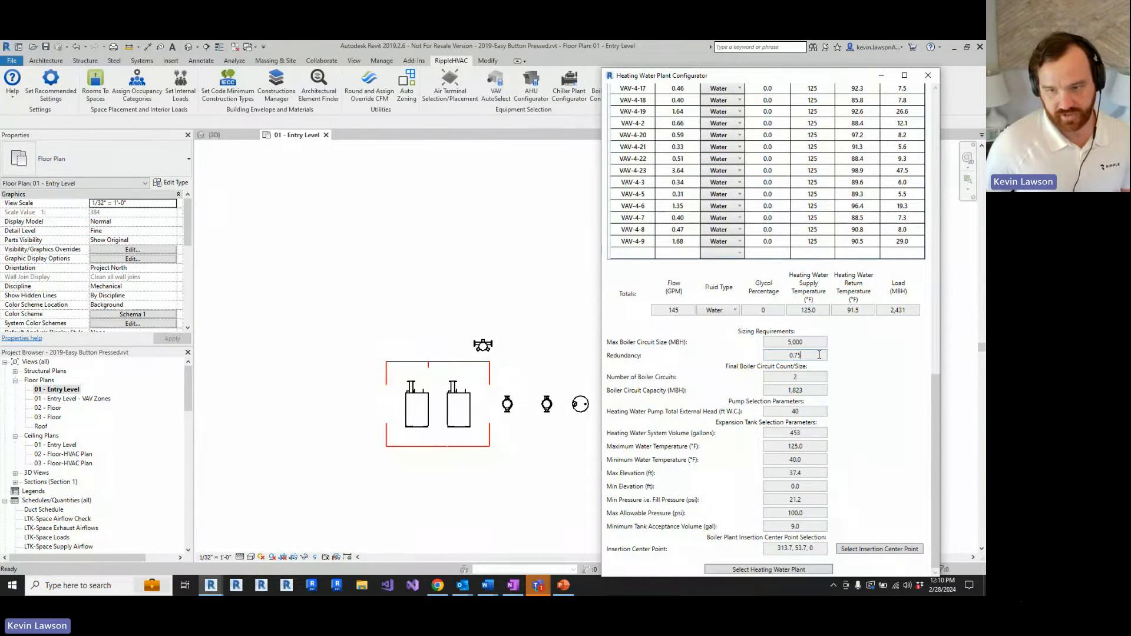
drag(819, 355, 789, 355)
text(1)
click(802, 378)
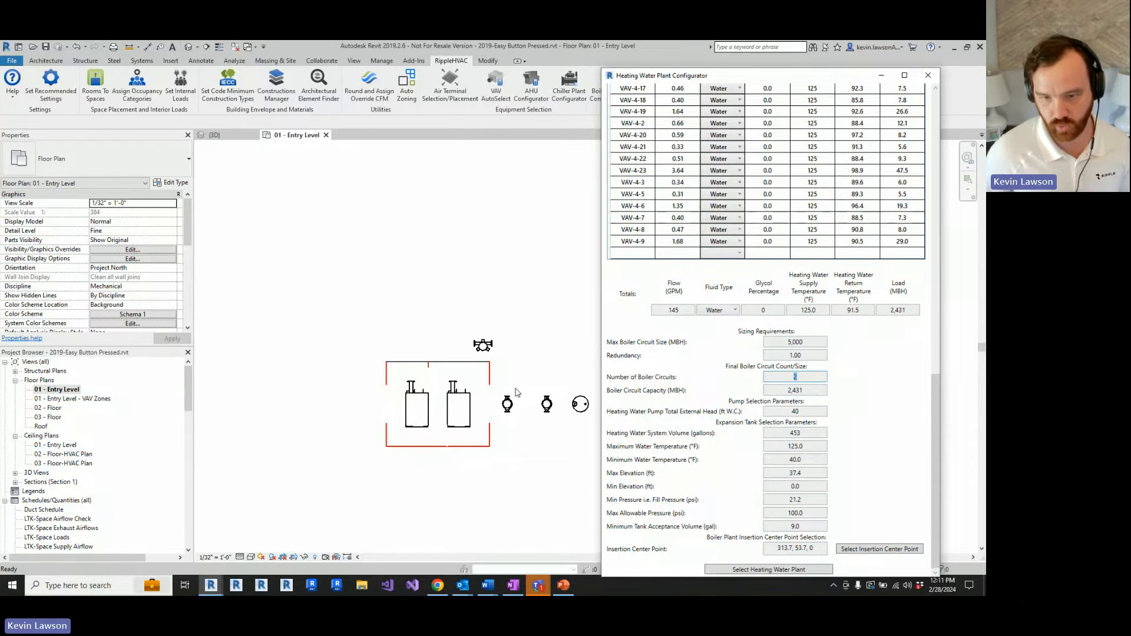
key(Tab)
text(500)
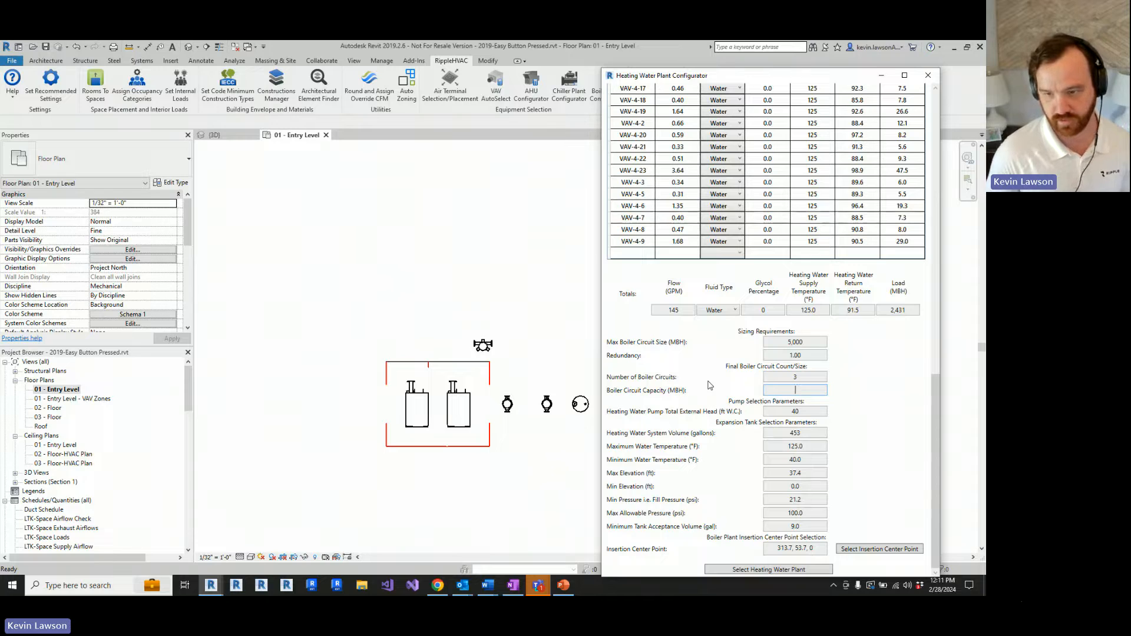
text(10000)
key(BackSpace)
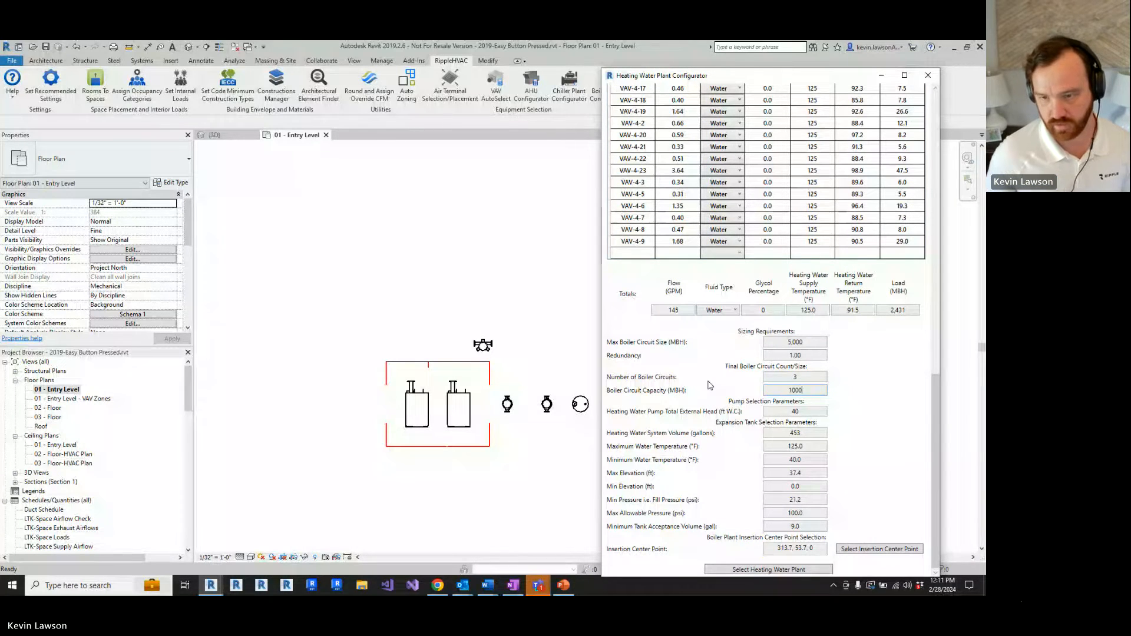
Place the three-circuit heating water plant east of the two-boiler plant, with its insertion centre at about 346.7, 53.9.
click(864, 548)
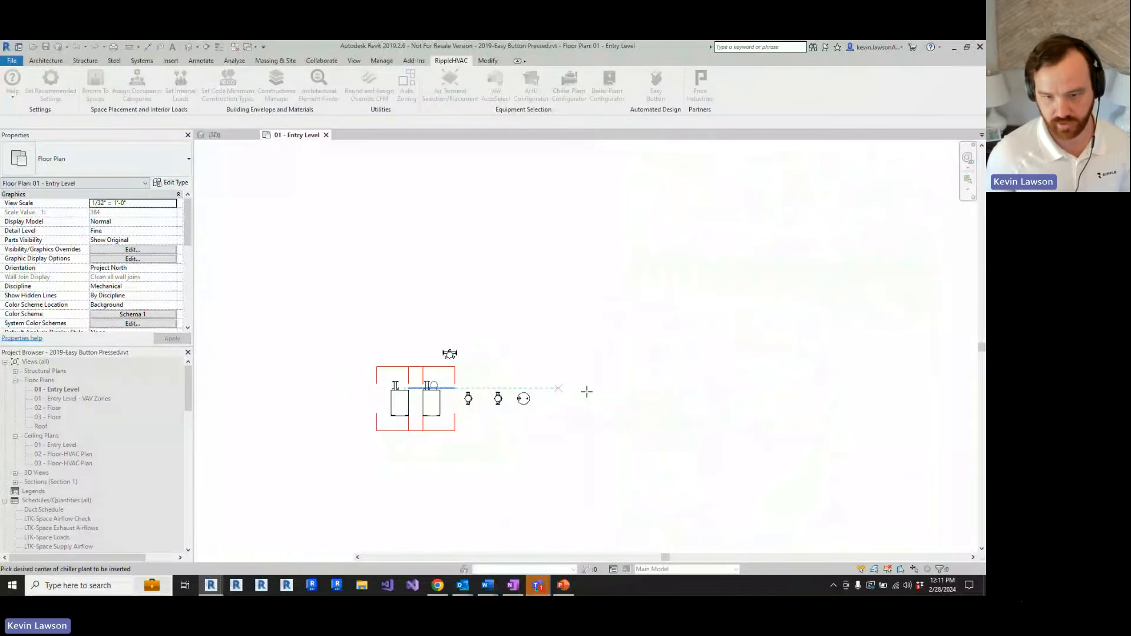
click(618, 397)
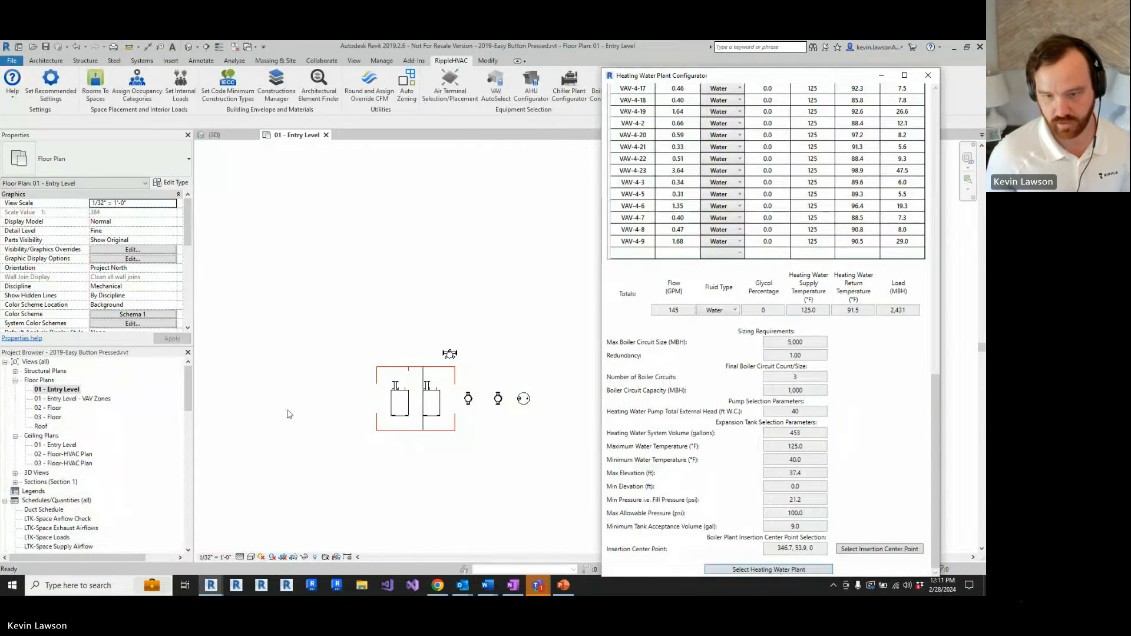
scroll(267, 407, down, 3)
middle_drag(266, 407, 202, 407)
scroll(289, 377, down, 1)
scroll(528, 375, up, 1)
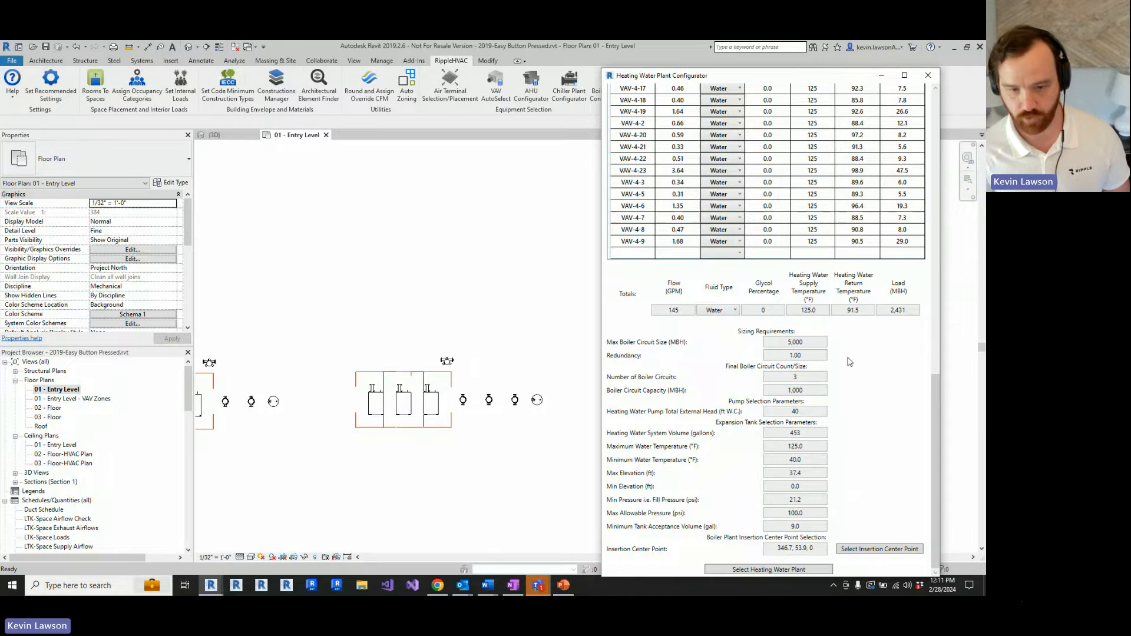
Inspect the westernmost boiler of the three-circuit plant in plan, and view both boiler plants in the 3D view.
click(376, 407)
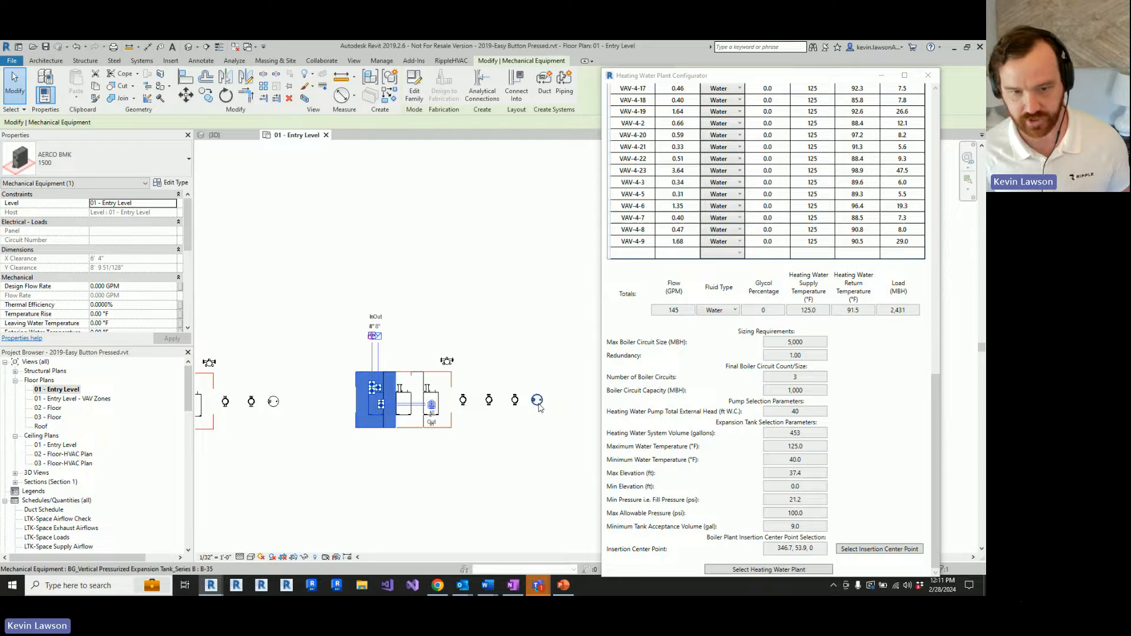
click(547, 474)
scroll(548, 474, down, 1)
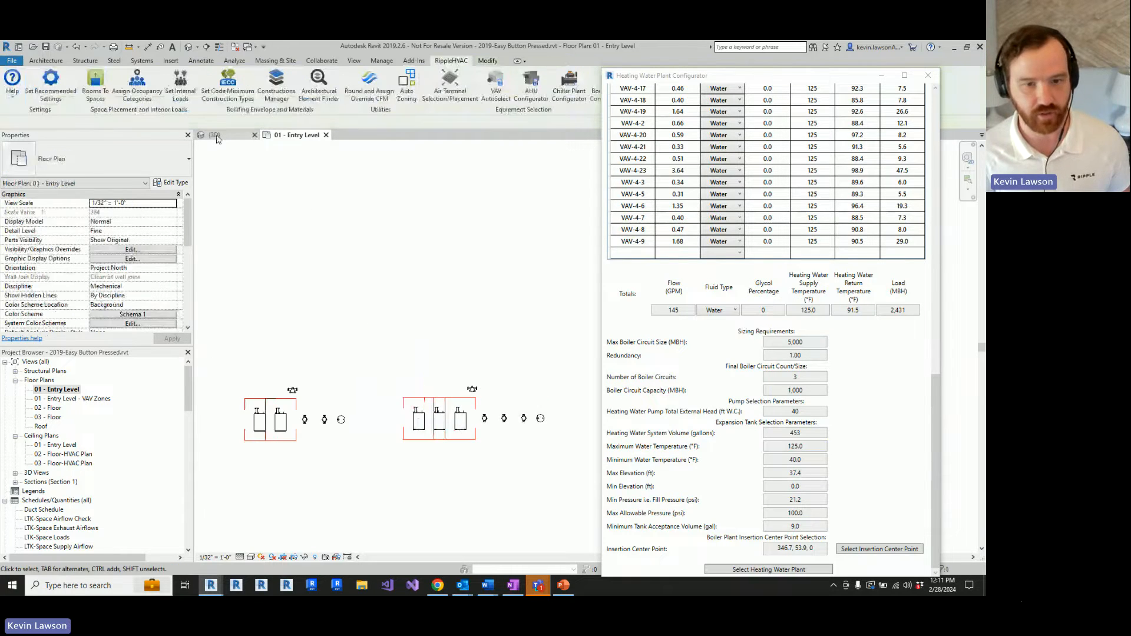
click(215, 136)
click(430, 449)
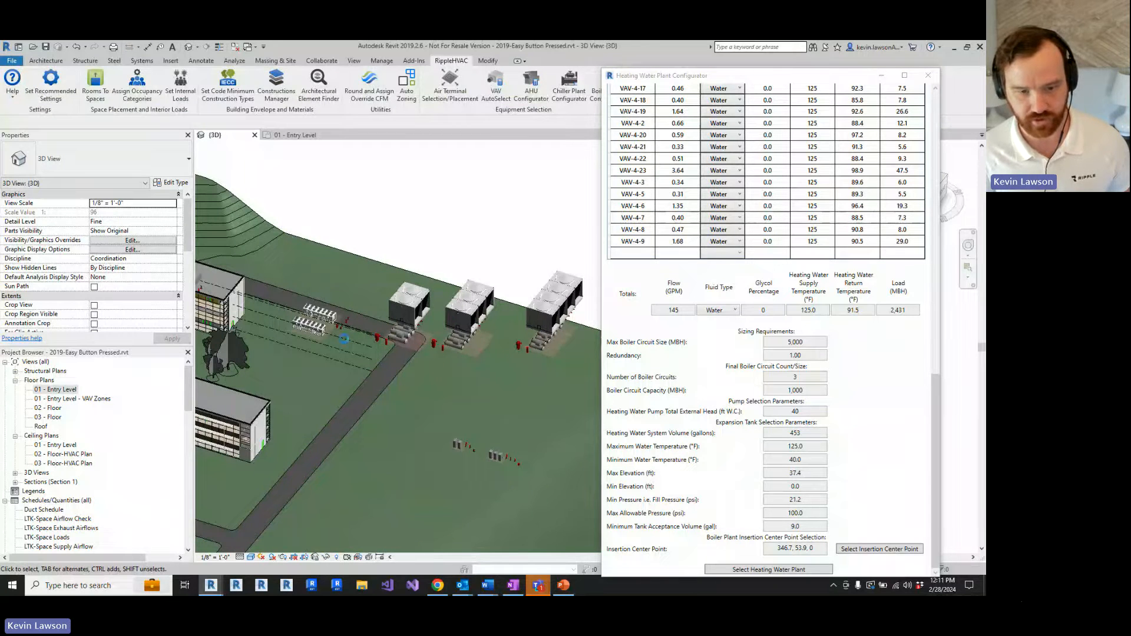
scroll(540, 475, up, 2)
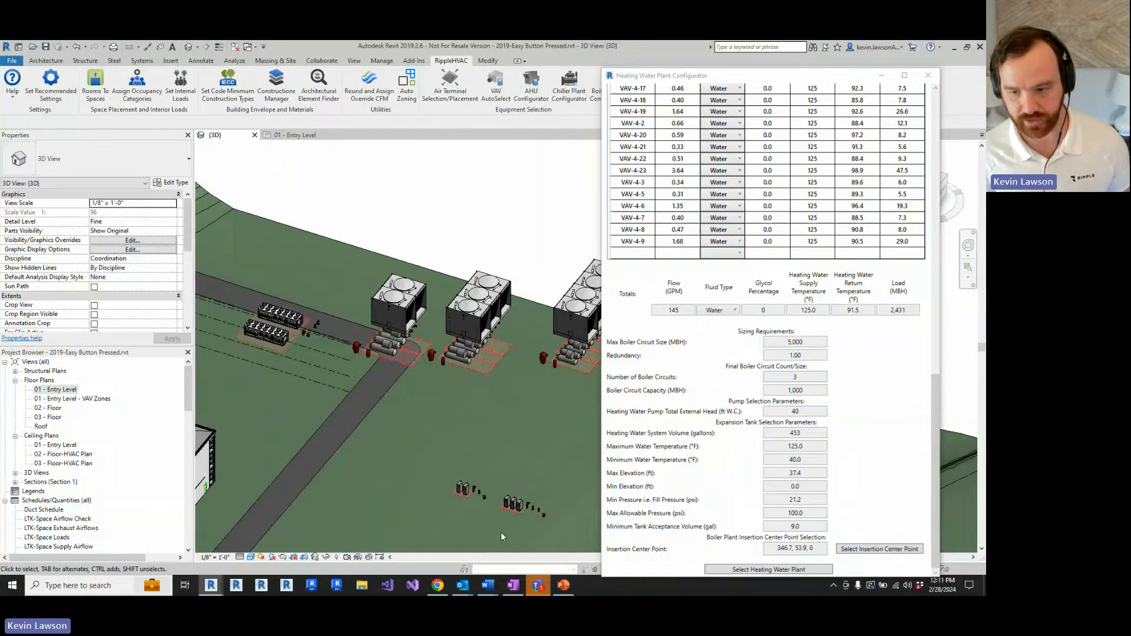
Switch to the PowerPoint training deck, show the Hydronic plant sizing slide and check the total load in the Chilled Water Plant Configurator beside it.
click(563, 585)
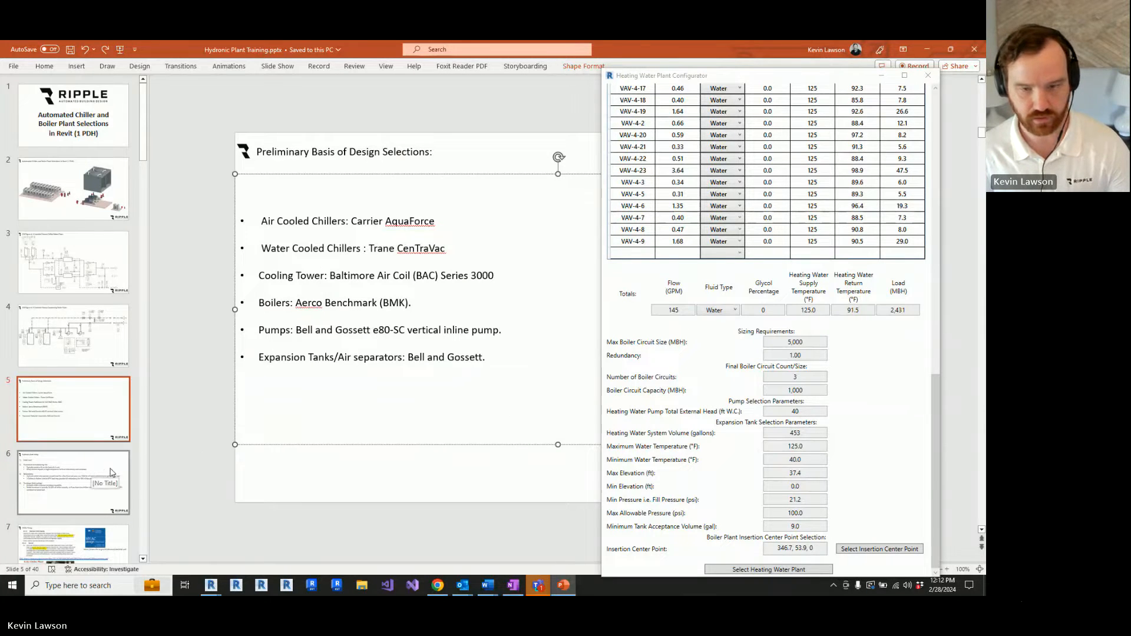
click(107, 472)
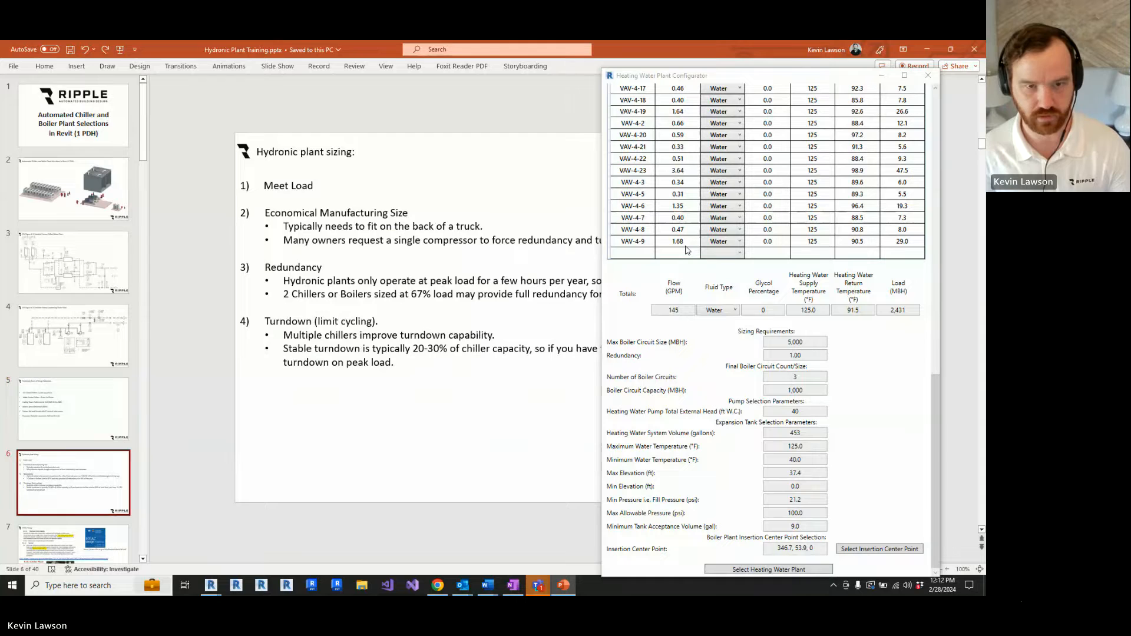
drag(736, 75, 765, 61)
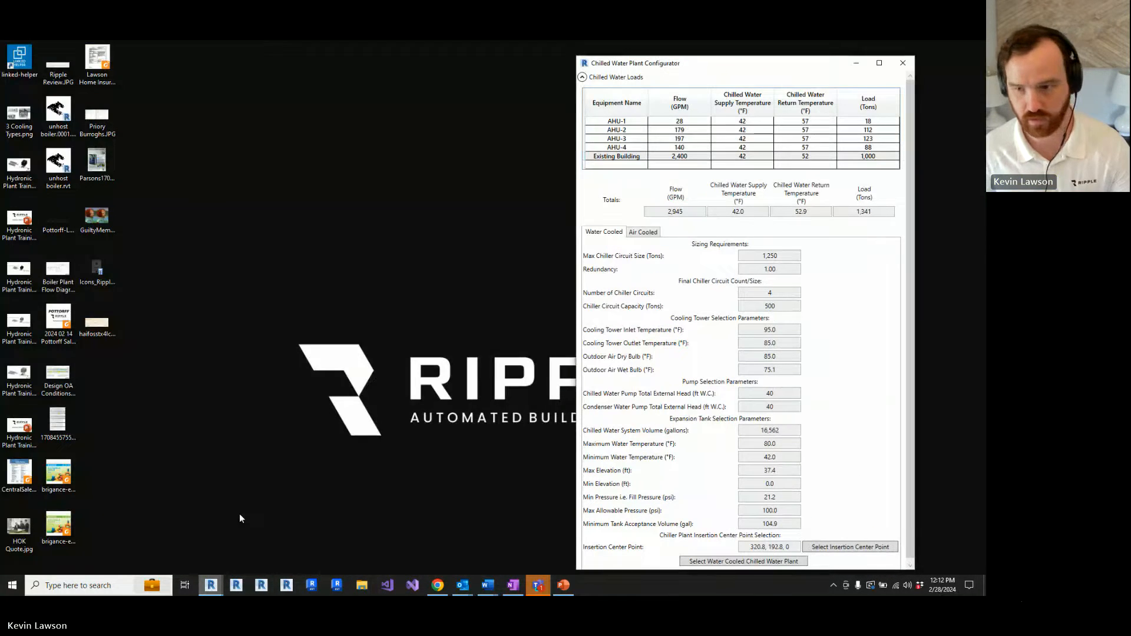
click(239, 518)
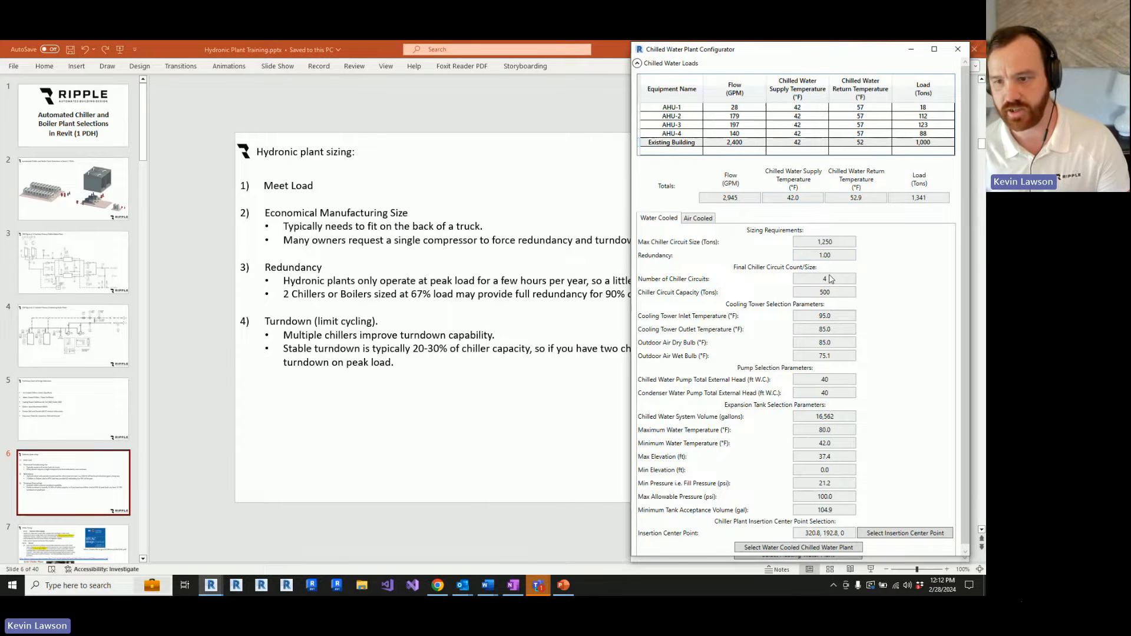
double_click(919, 198)
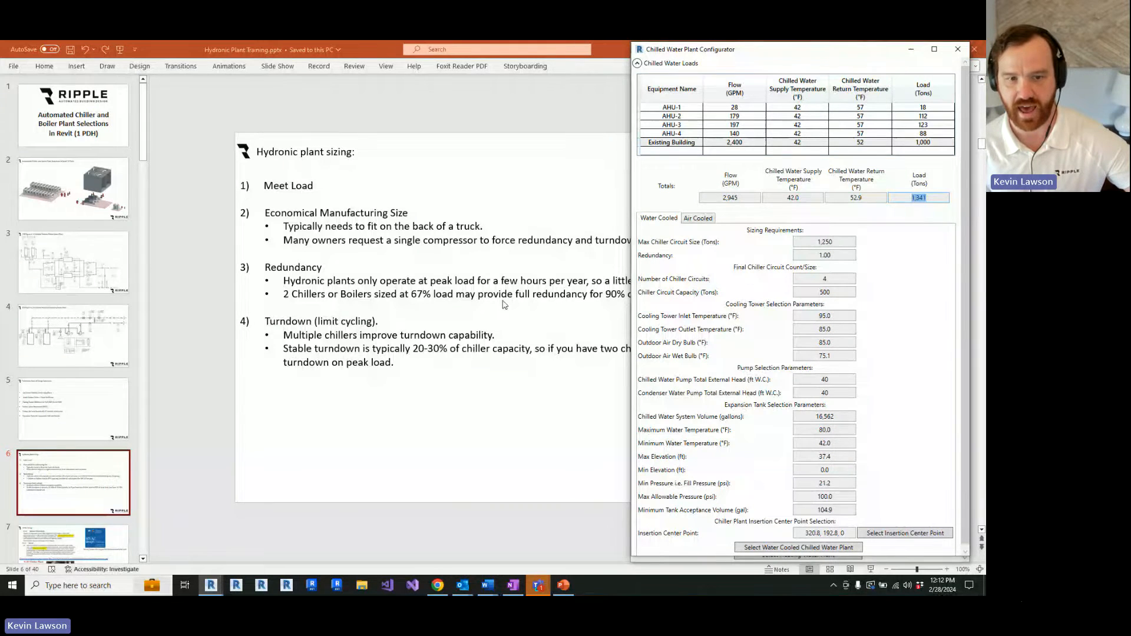
Compare the slide's redundancy guidance with the water-cooled chiller circuit count and capacity in the configurator.
click(407, 295)
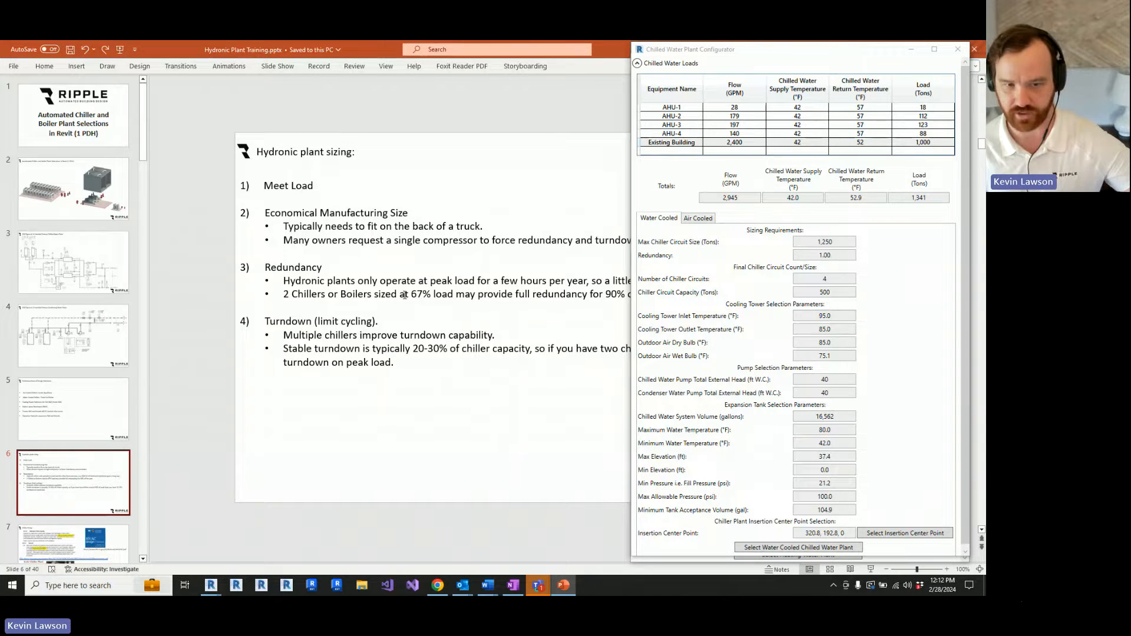
drag(416, 294, 451, 295)
click(540, 316)
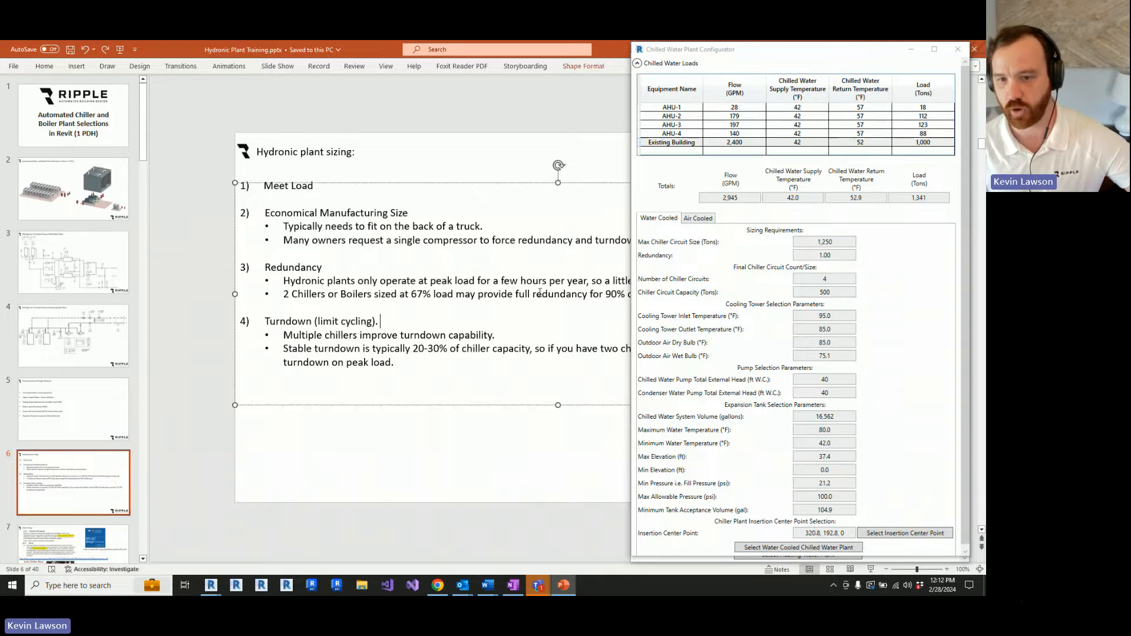
drag(630, 304, 680, 301)
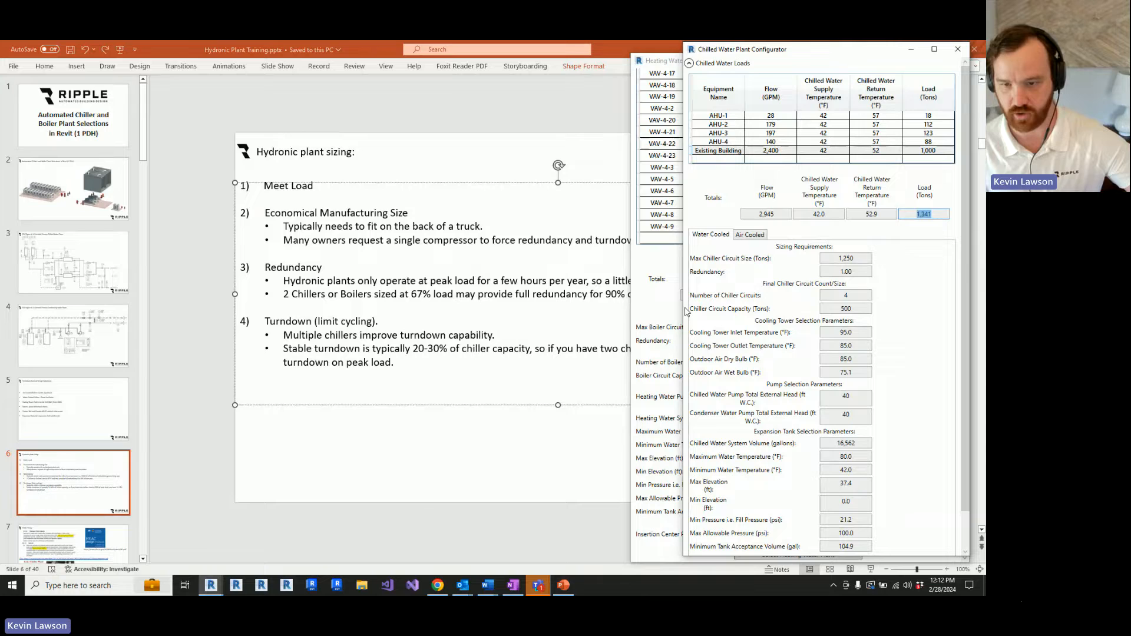
drag(666, 306, 632, 307)
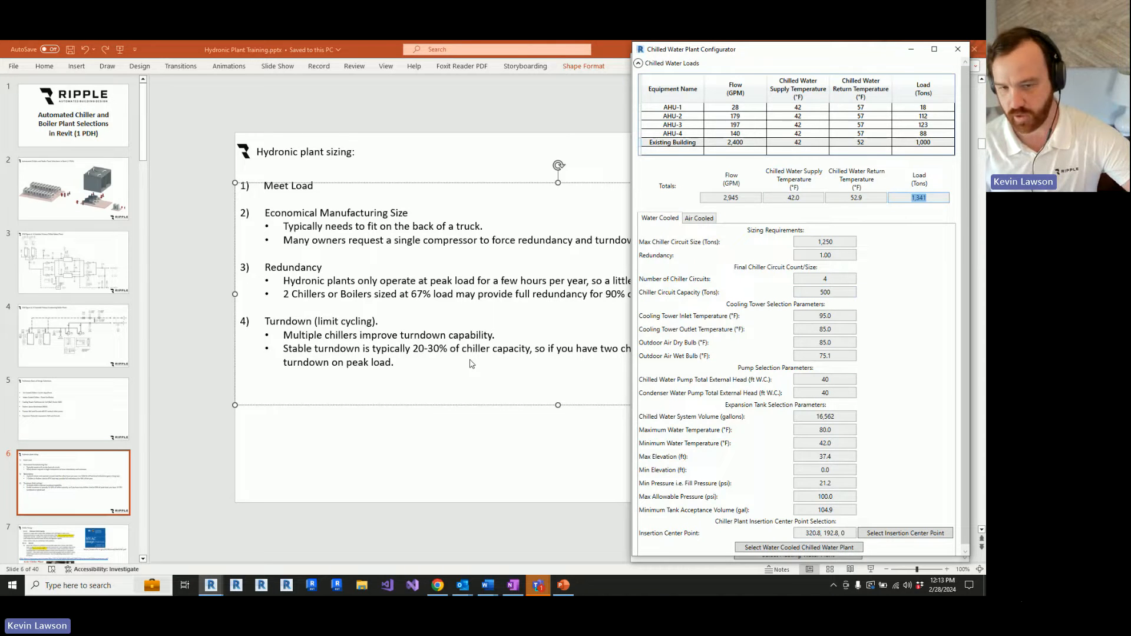
click(492, 427)
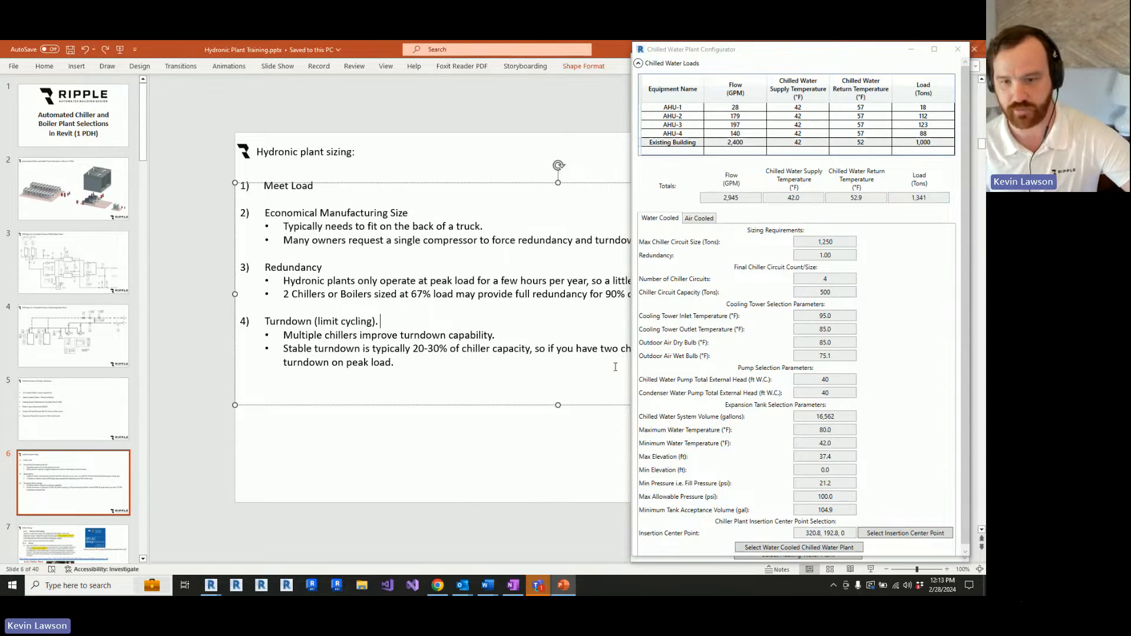
Rearrange the chilled and heating water configurator windows to uncover the slide's redundancy and turndown text beside the chiller sizing values.
drag(630, 362, 714, 361)
click(633, 379)
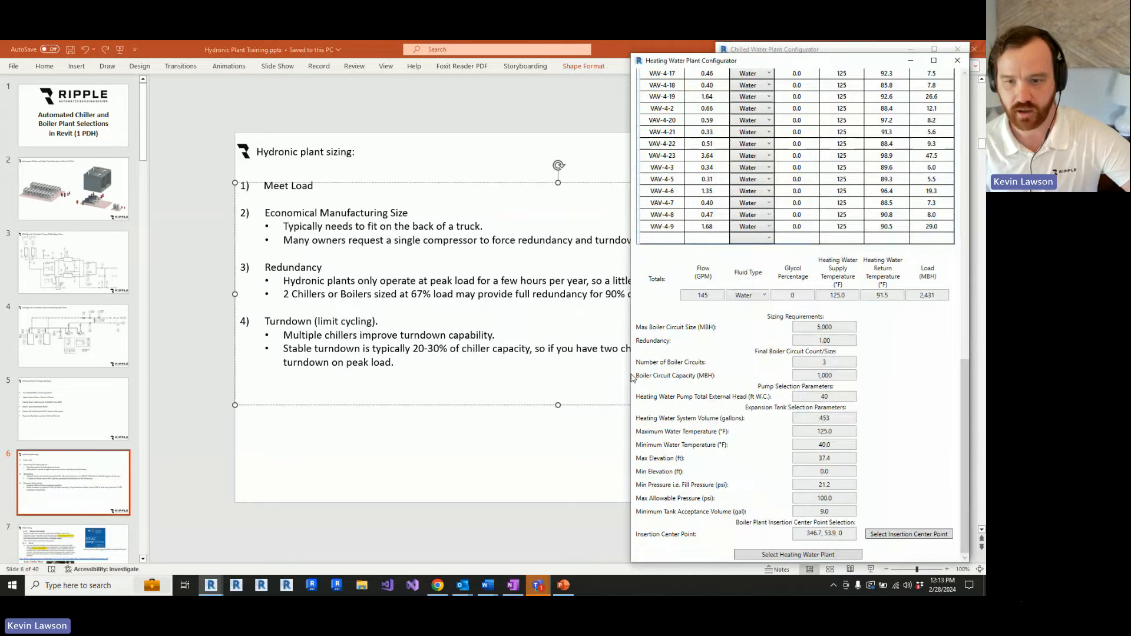
drag(631, 373, 769, 362)
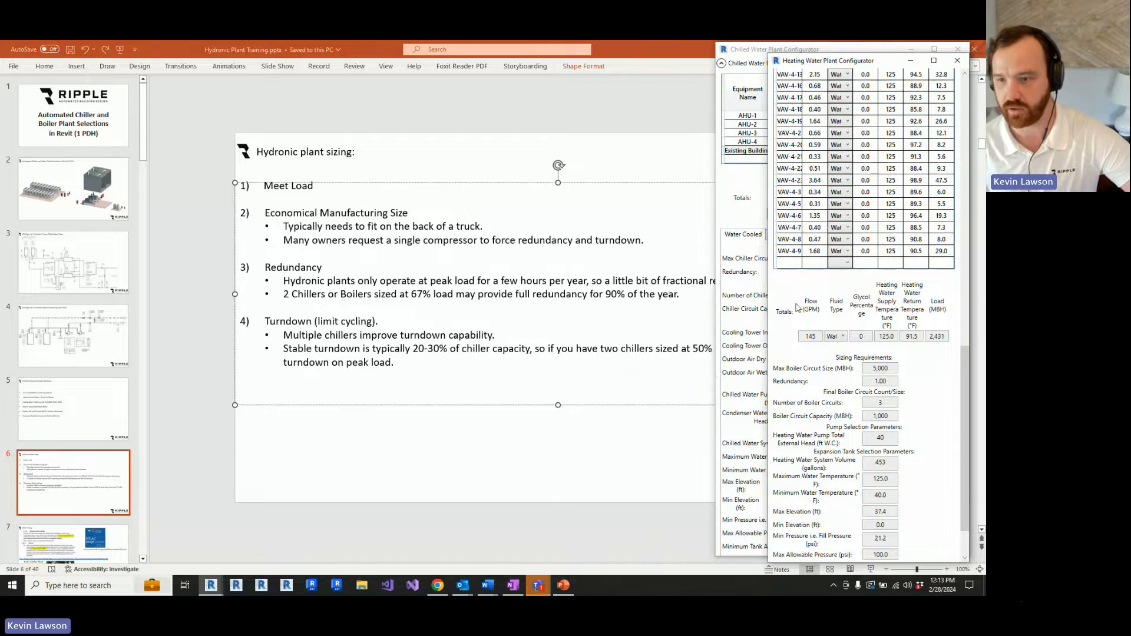
drag(769, 327, 705, 336)
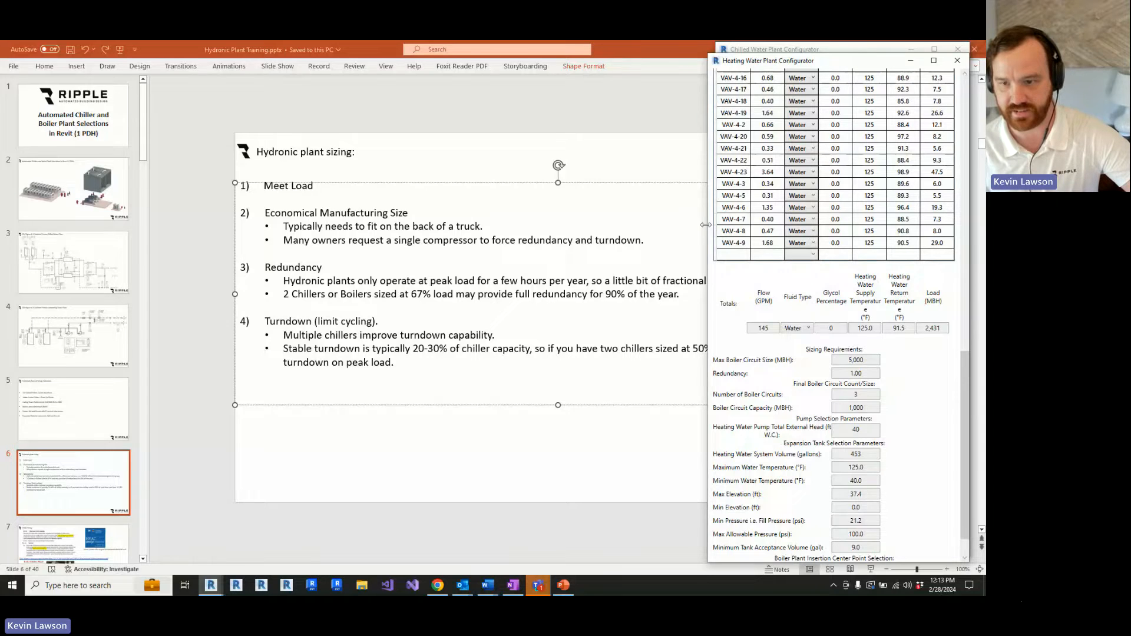
drag(701, 225, 764, 226)
click(716, 240)
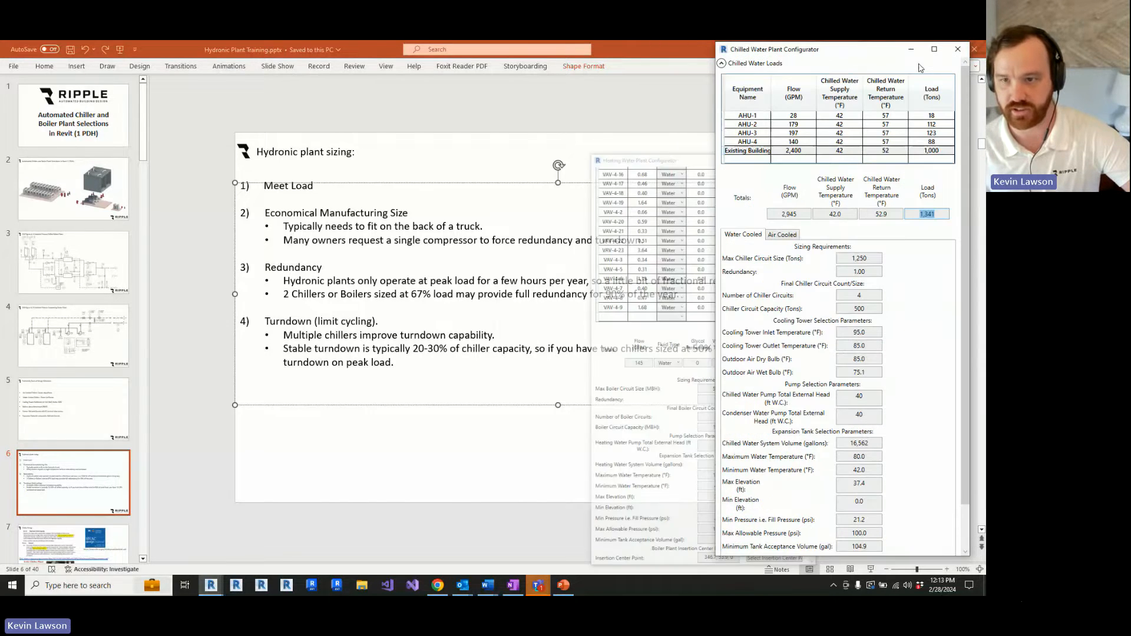
drag(715, 235, 661, 238)
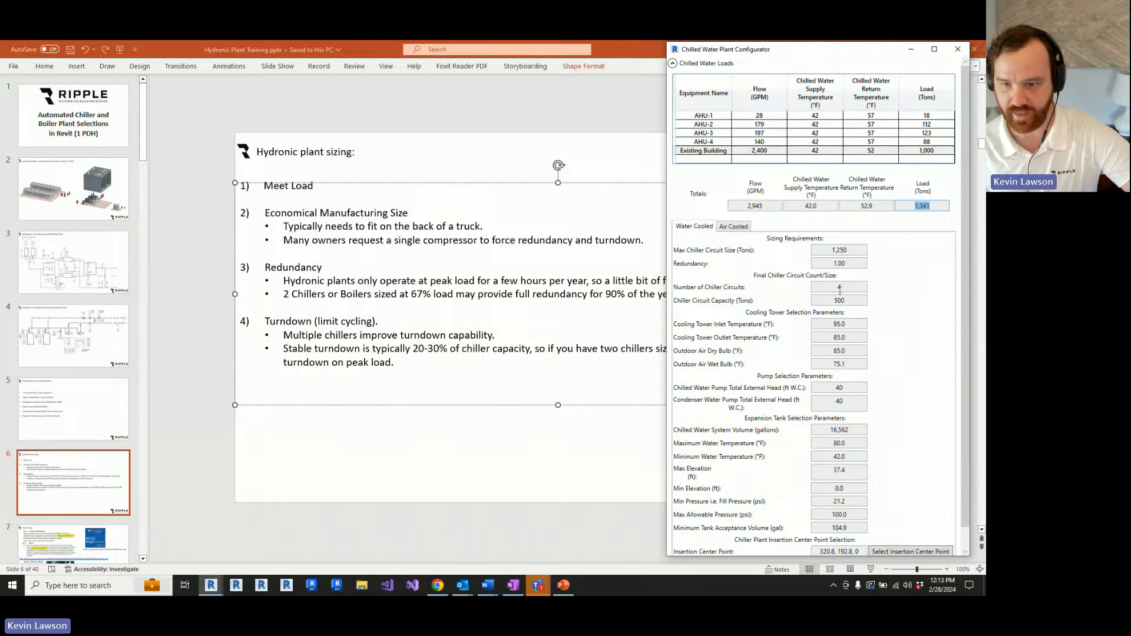
Show the Chiller Sizing slide and minimize the Chilled Water Plant Configurator to read the VA and GSA requirements.
click(301, 368)
scroll(300, 367, down, 1)
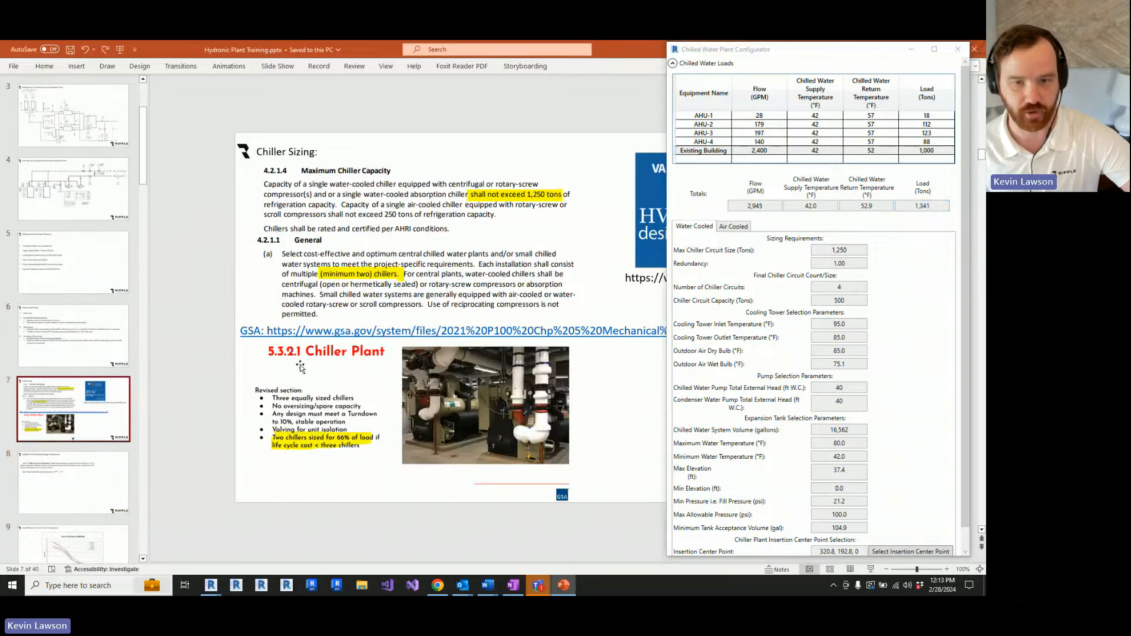
click(913, 50)
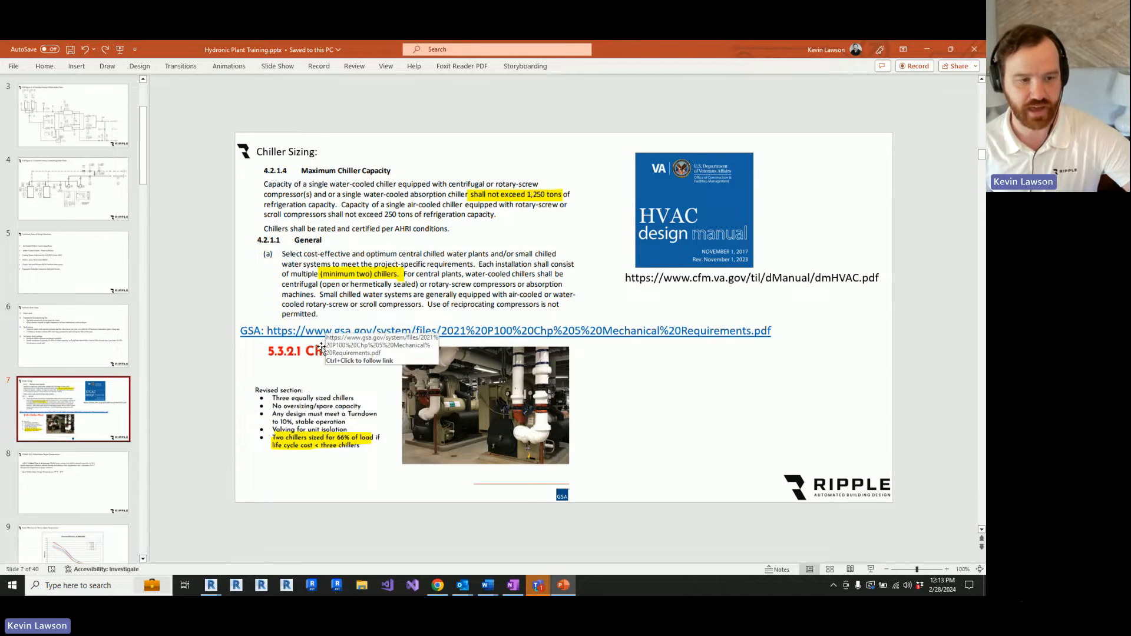
Restore the Chilled Water Plant Configurator and examine AHU-2's chilled water supply and return temperatures.
mouse_move(219, 587)
click(130, 543)
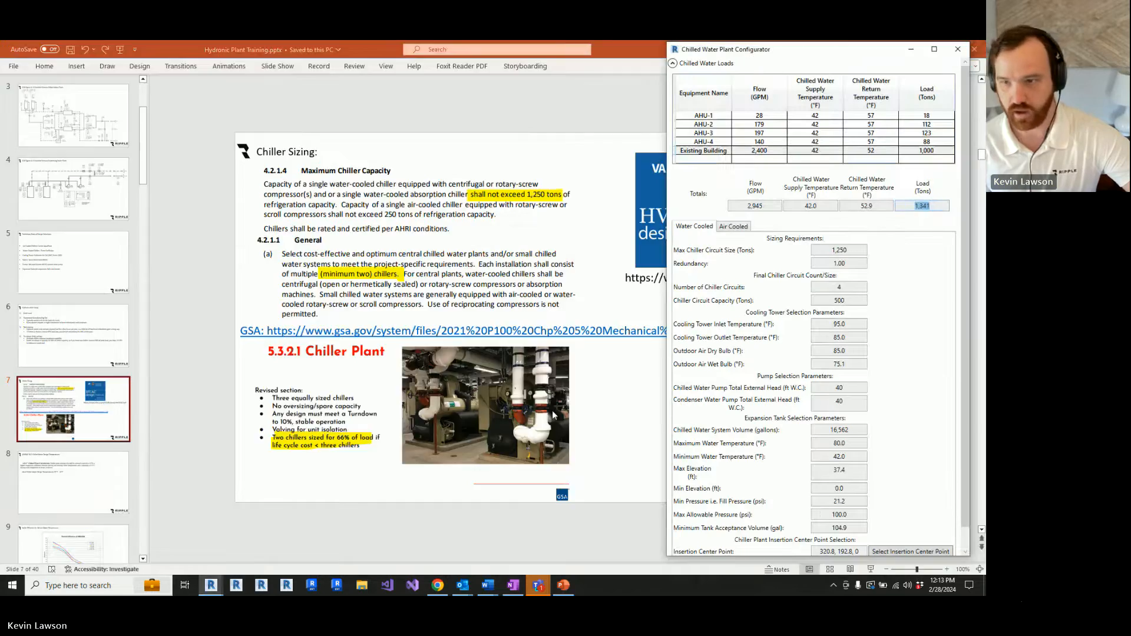
click(816, 124)
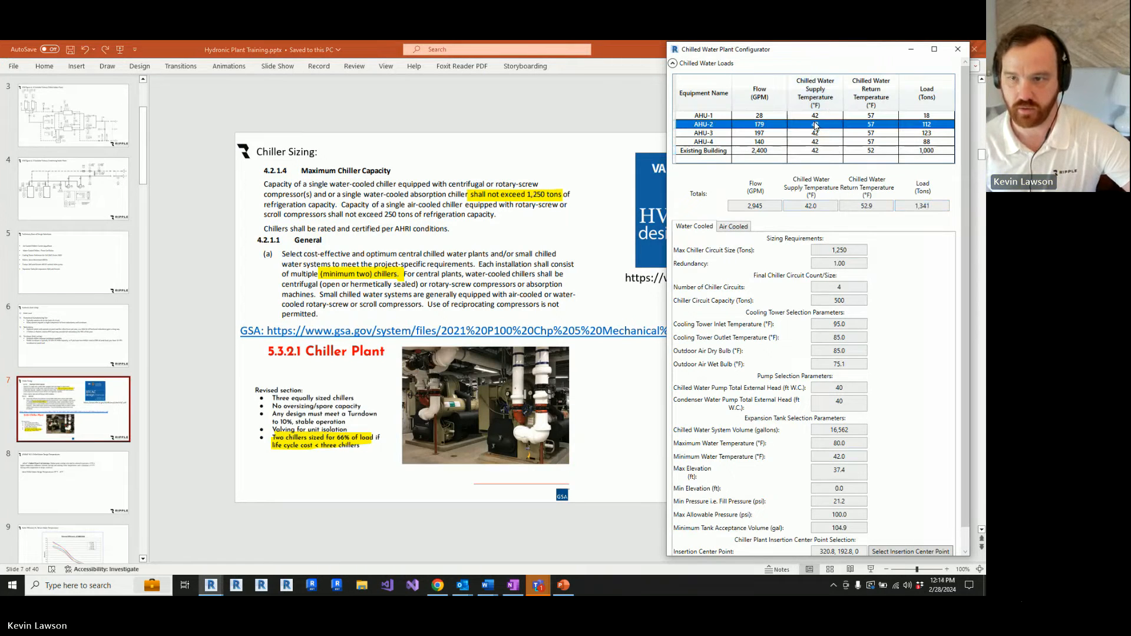
click(868, 125)
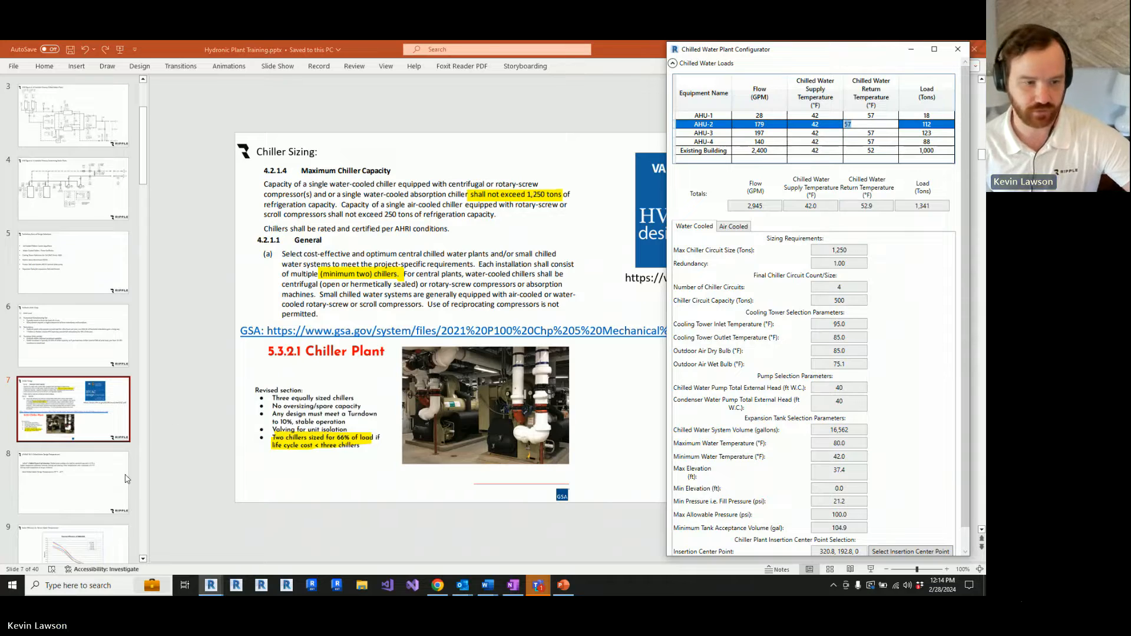
Show the ASHRAE 90.1 Chilled Water Design Temperatures slide and minimize the Chilled Water Plant Configurator to read it in full.
click(105, 495)
click(105, 495)
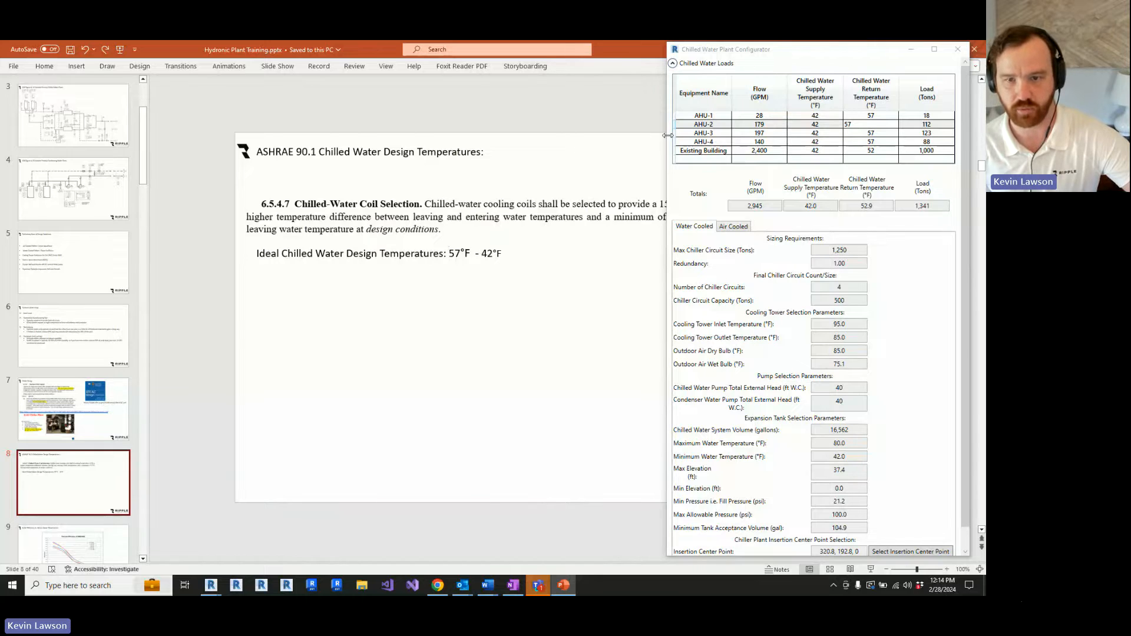
click(902, 50)
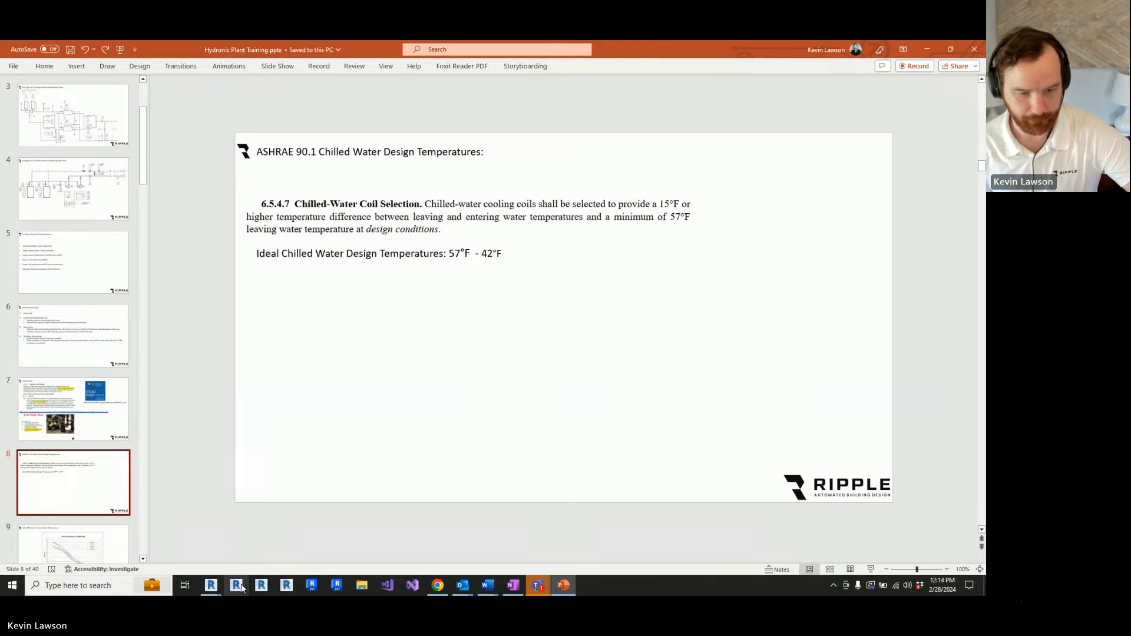
Restore the Heating Water Plant Configurator to examine the supply and return temperatures and compare them with the full Boiler Efficiency Vs. Return Water Temperature slide.
click(213, 587)
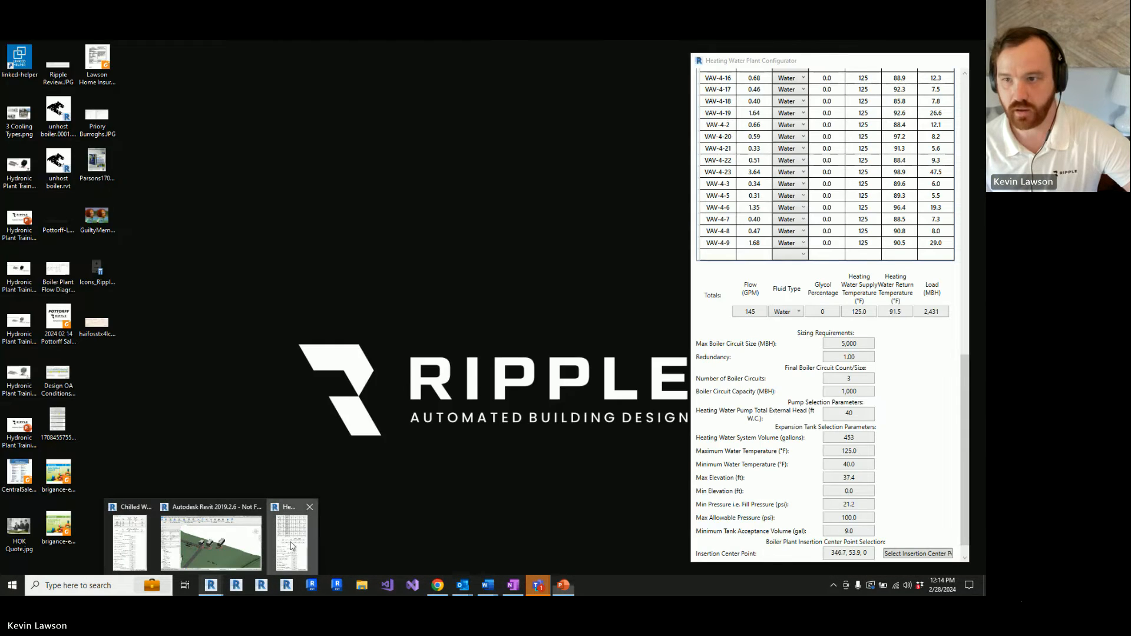
click(291, 545)
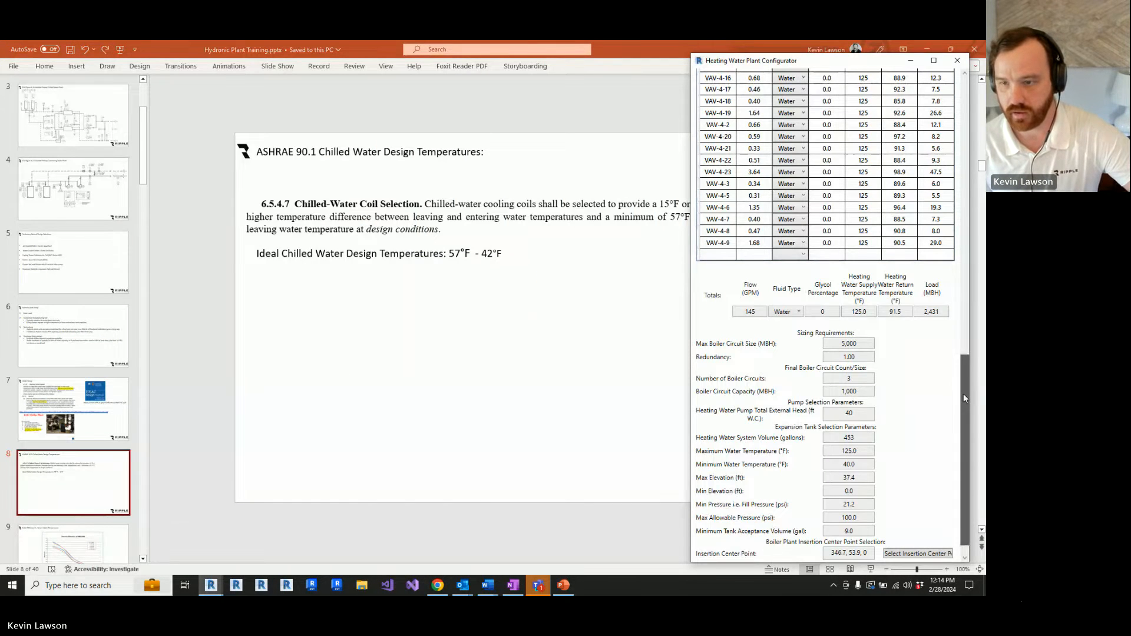
scroll(963, 398, up, 15)
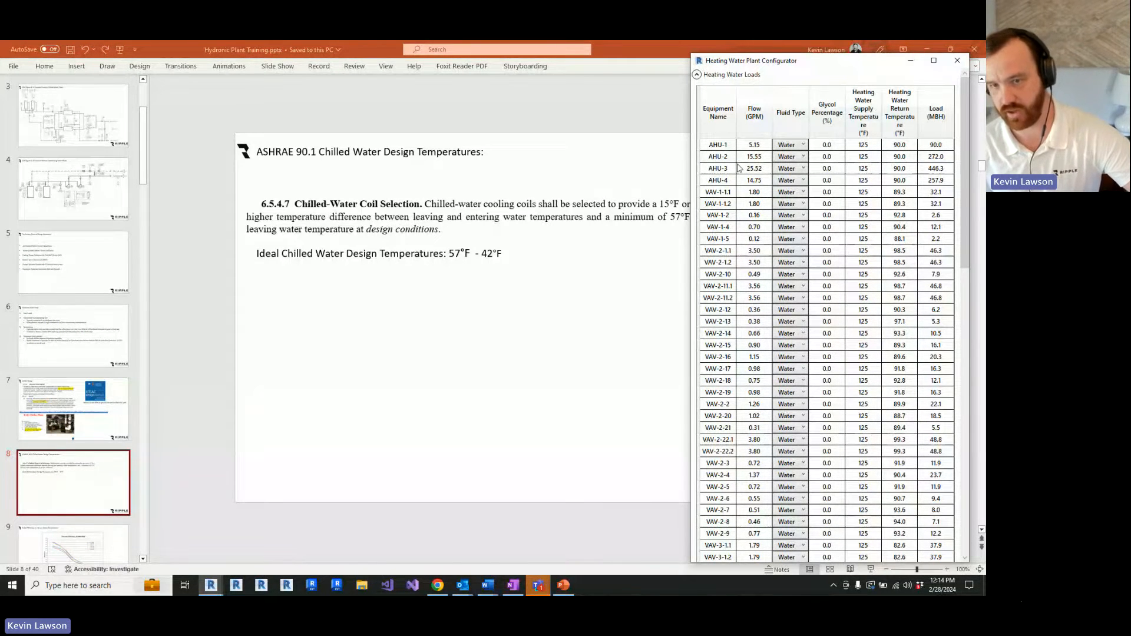
click(105, 542)
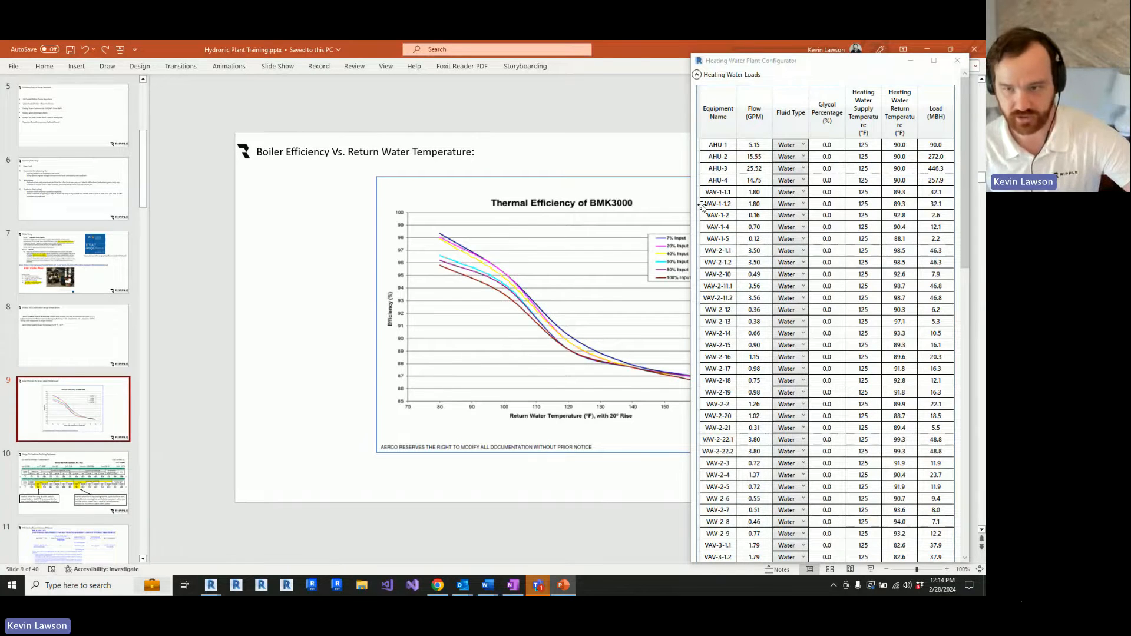
click(911, 61)
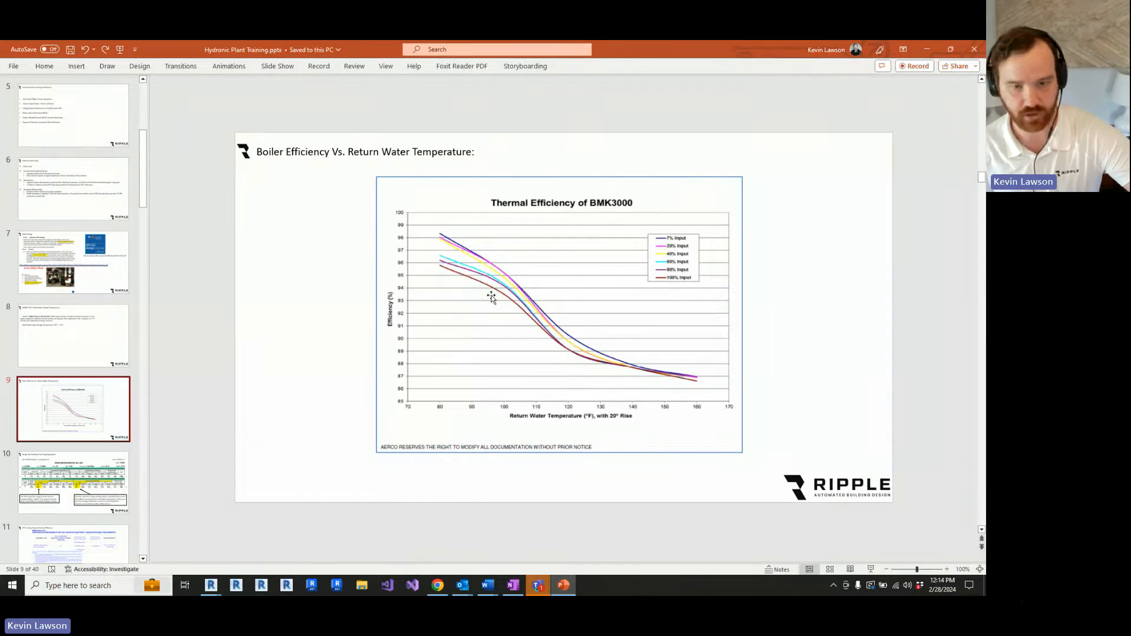
Restore the Chilled Water Plant Configurator and examine the water-cooled plant's cooling tower inlet and outlet temperatures and outdoor air conditions.
mouse_move(211, 586)
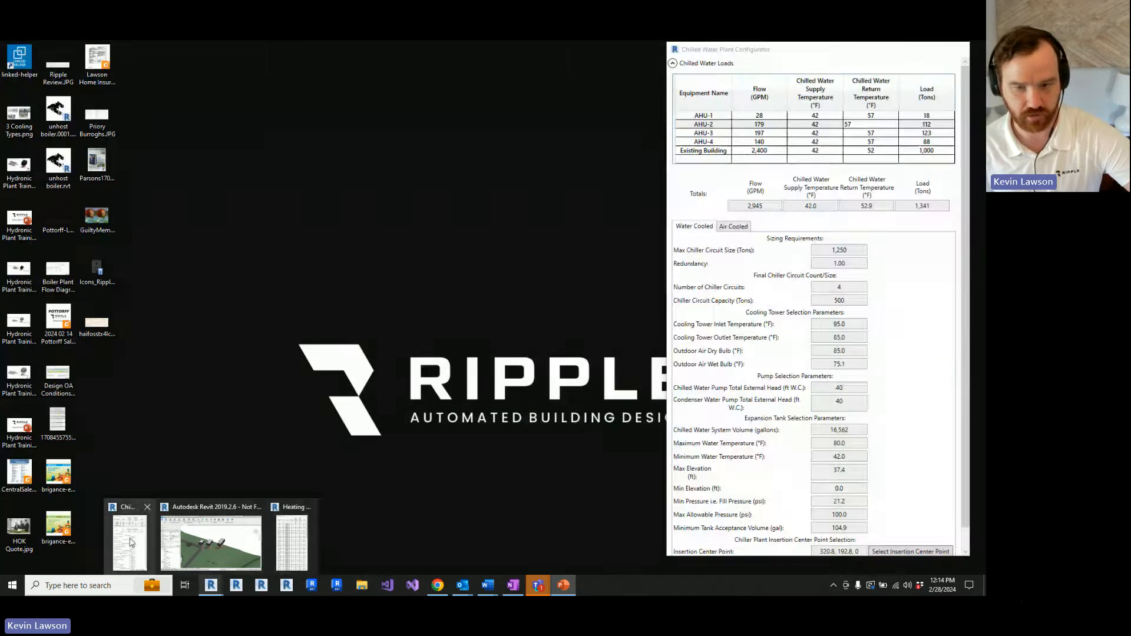
click(130, 542)
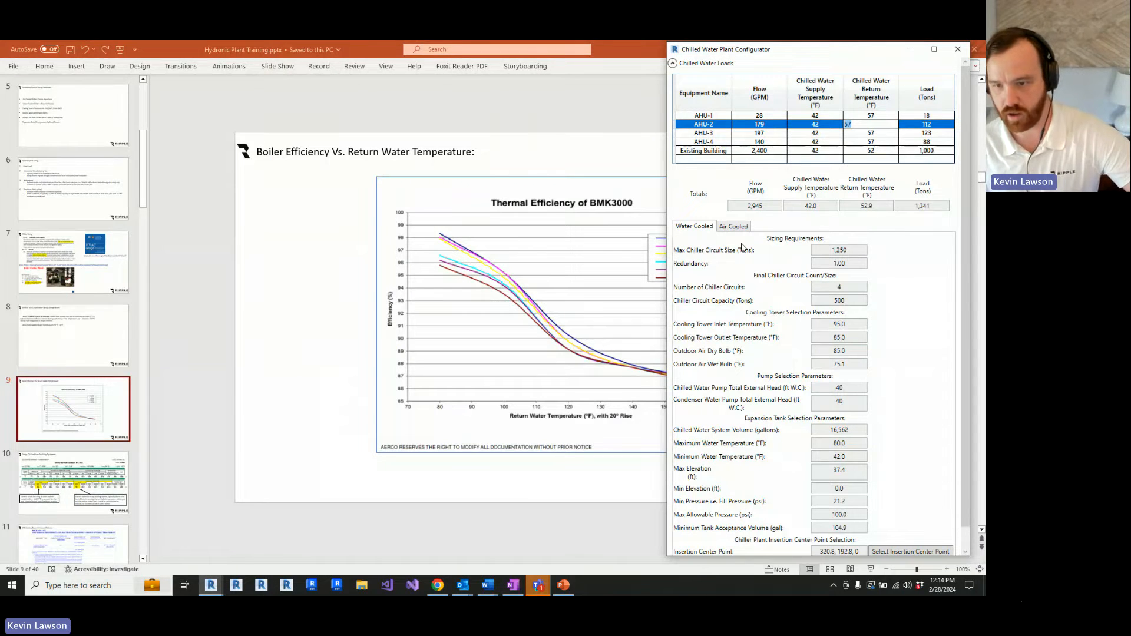
click(844, 325)
click(852, 339)
mouse_move(856, 325)
mouse_down()
mouse_move(827, 336)
mouse_move(844, 336)
mouse_up()
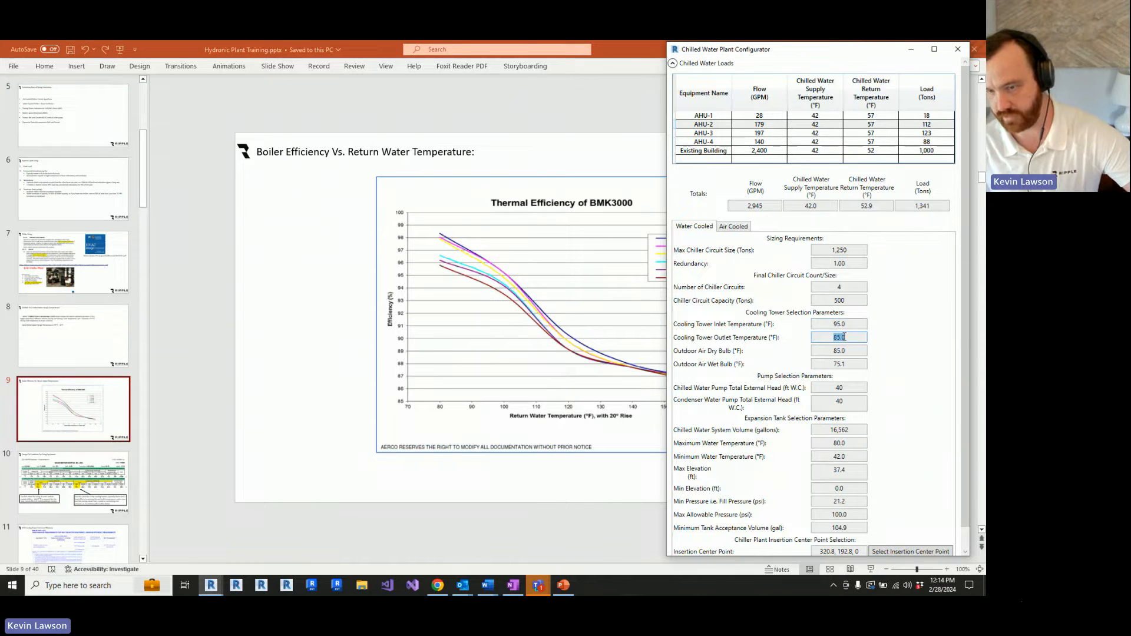
click(852, 324)
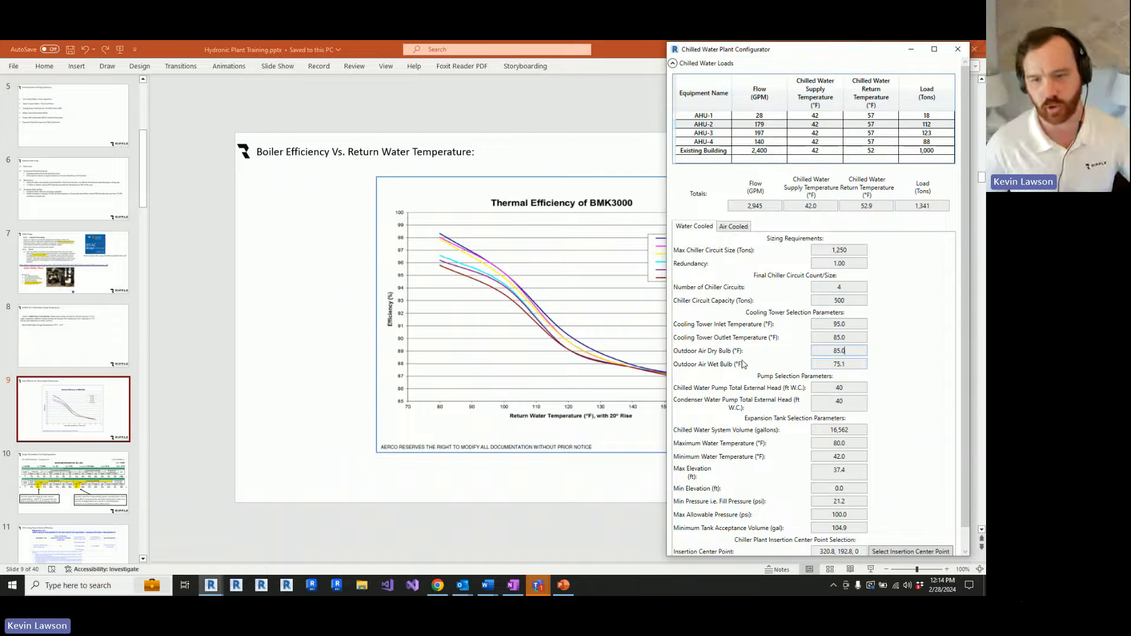
Show the Design OA Conditions For Sizing Equipment slide and reposition the configurator to compare outdoor air dry bulb and wet bulb values.
click(92, 489)
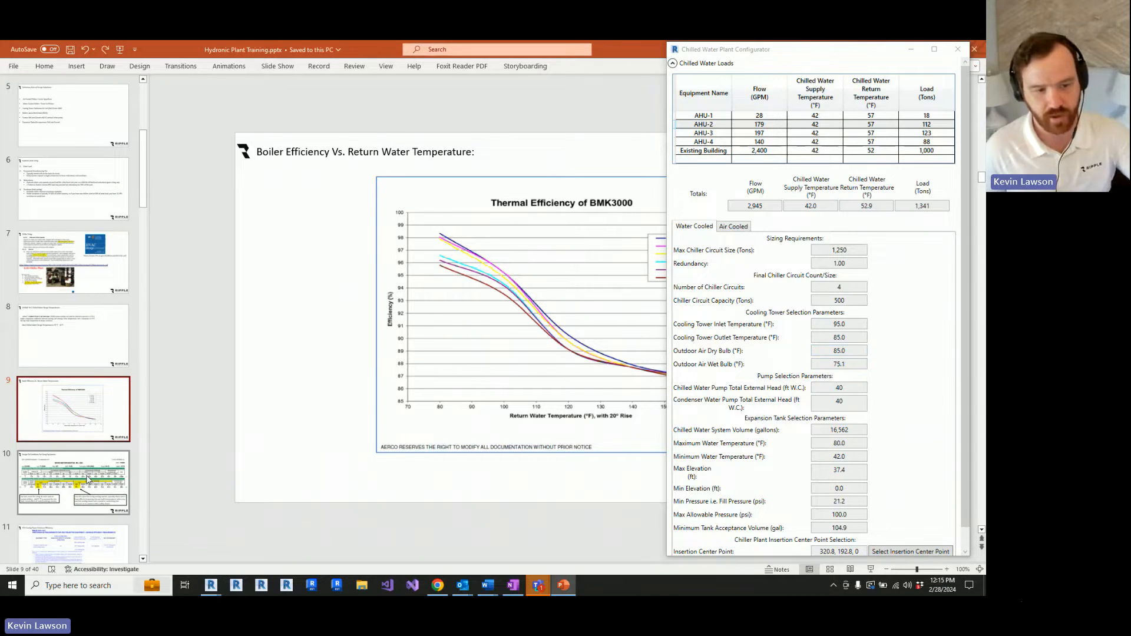
drag(761, 57, 811, 64)
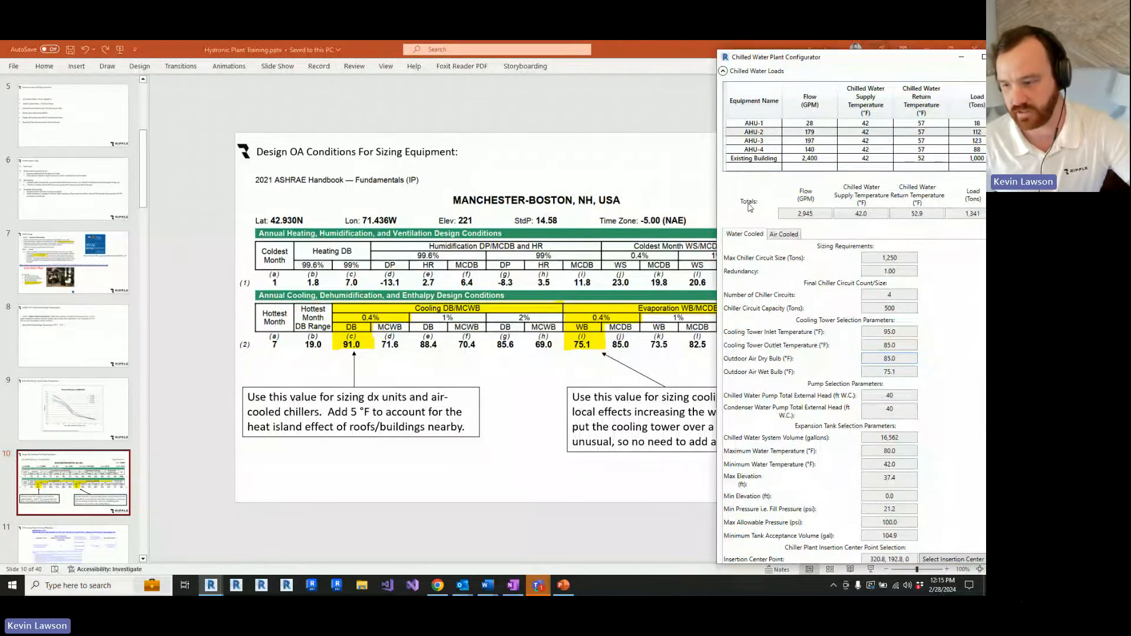
mouse_move(809, 62)
mouse_down()
mouse_move(790, 61)
mouse_move(806, 59)
mouse_up()
drag(805, 57, 875, 66)
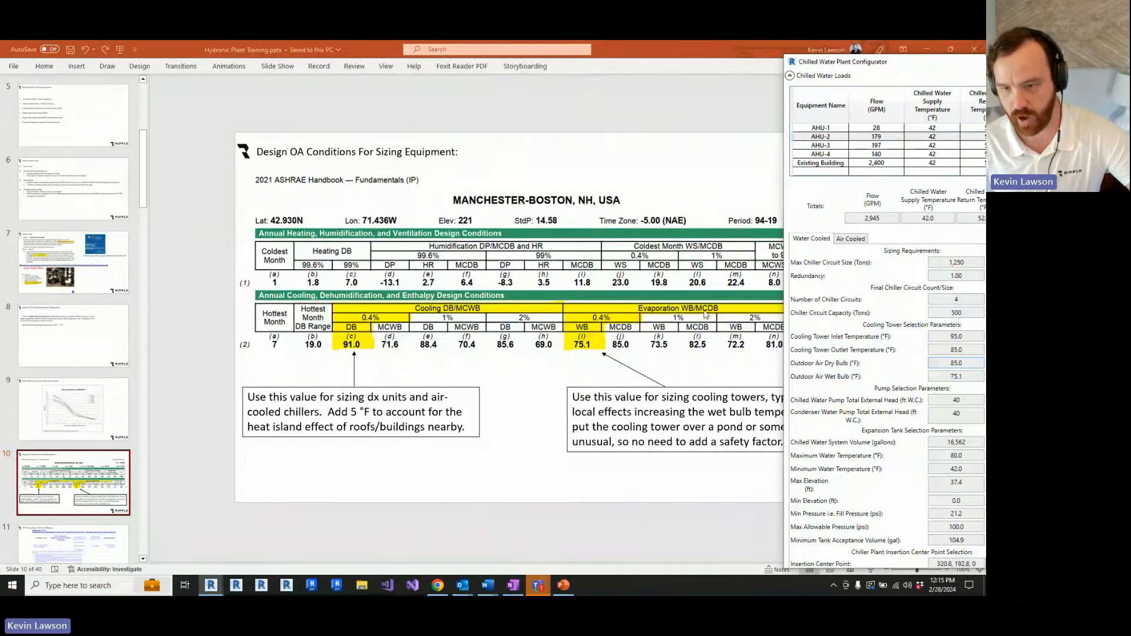
drag(907, 61, 817, 57)
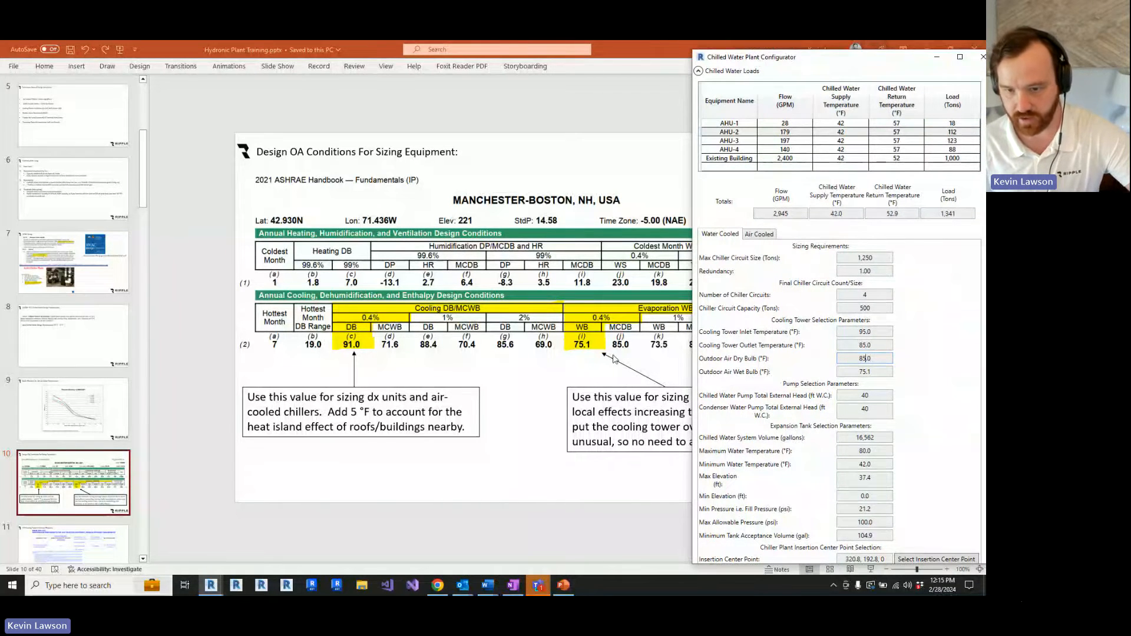
key(Tab)
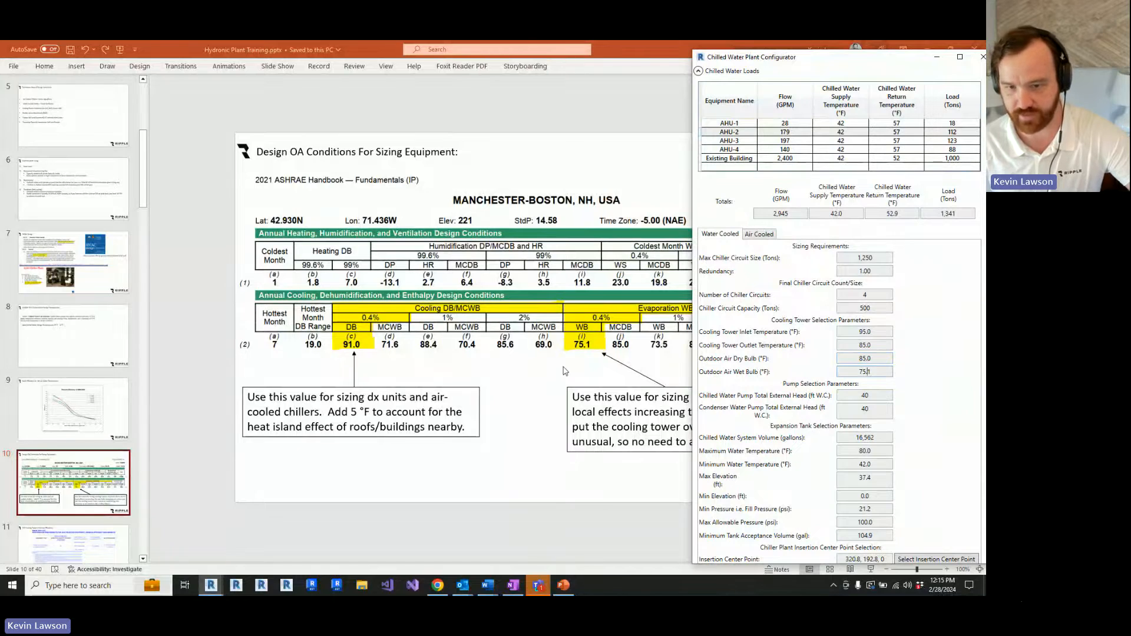
Show the air-cooled plant options and examine the Outdoor Air Dry Bulb value against the slide's dry bulb sizing guidance.
click(768, 237)
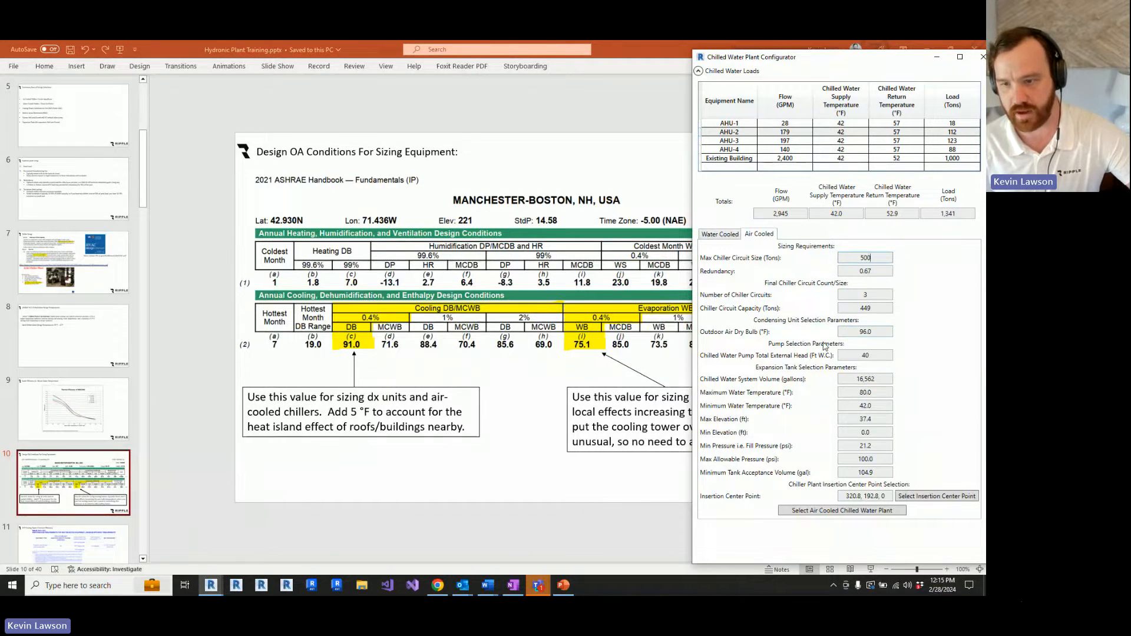
click(859, 332)
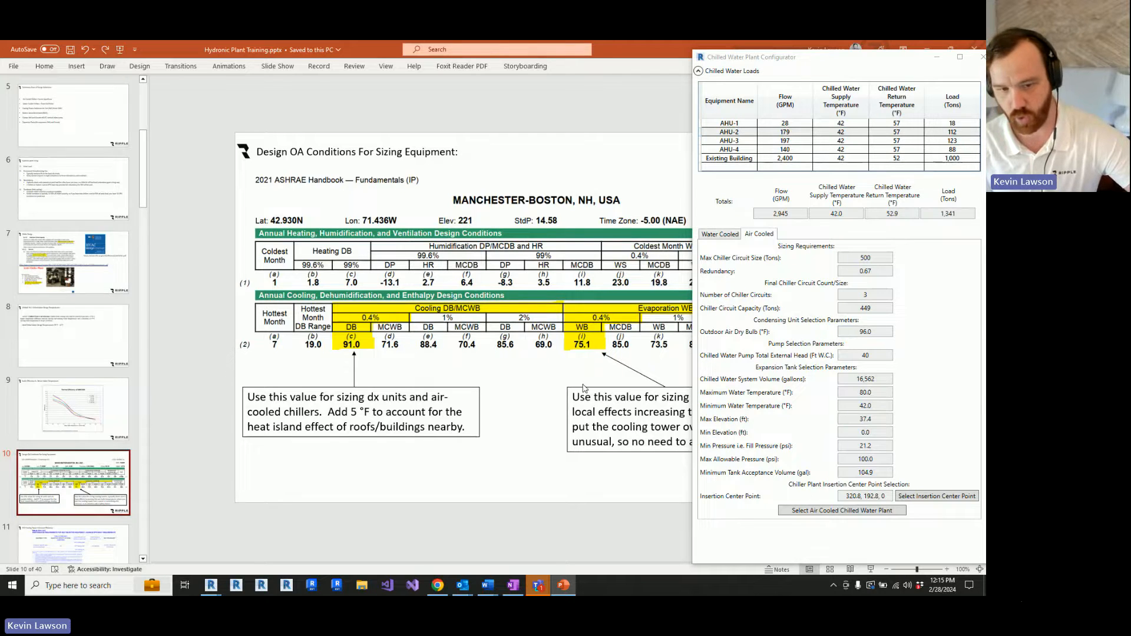
double_click(883, 332)
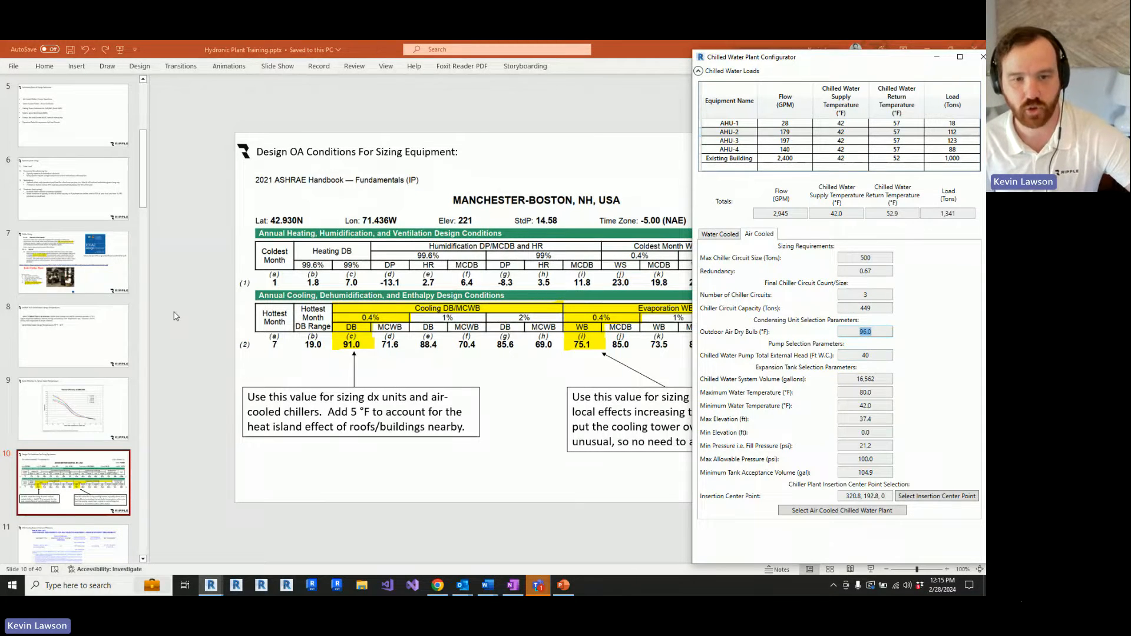
Show the IECC Cooling Tower Minimum Efficiency slide and minimize the Chilled Water Plant Configurator to read the full table.
scroll(88, 413, down, 2)
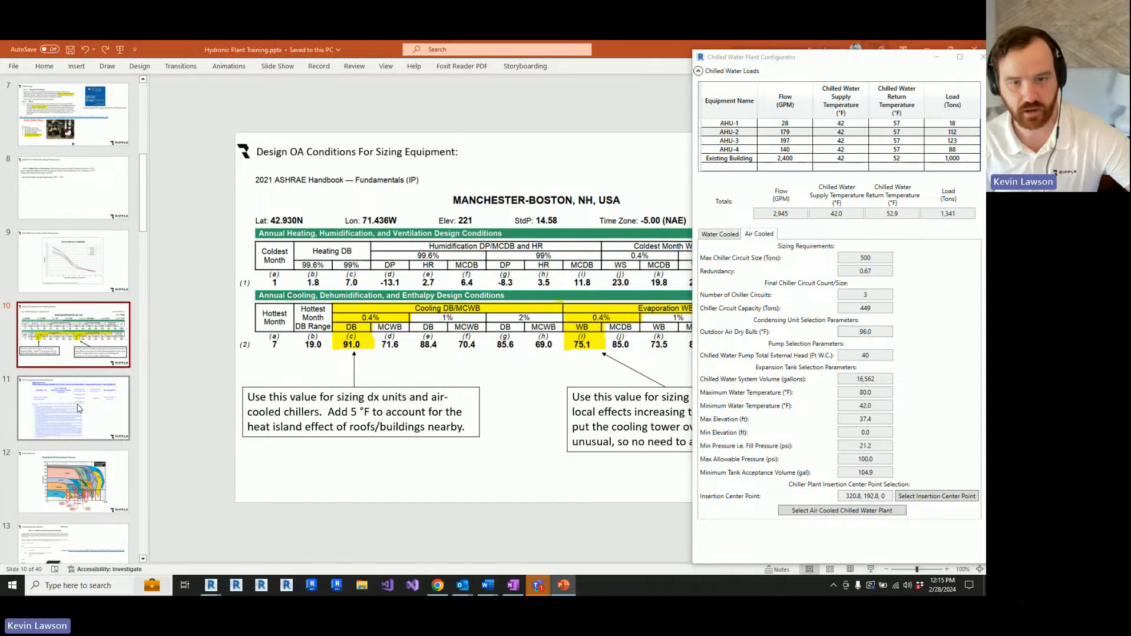
click(78, 408)
click(937, 58)
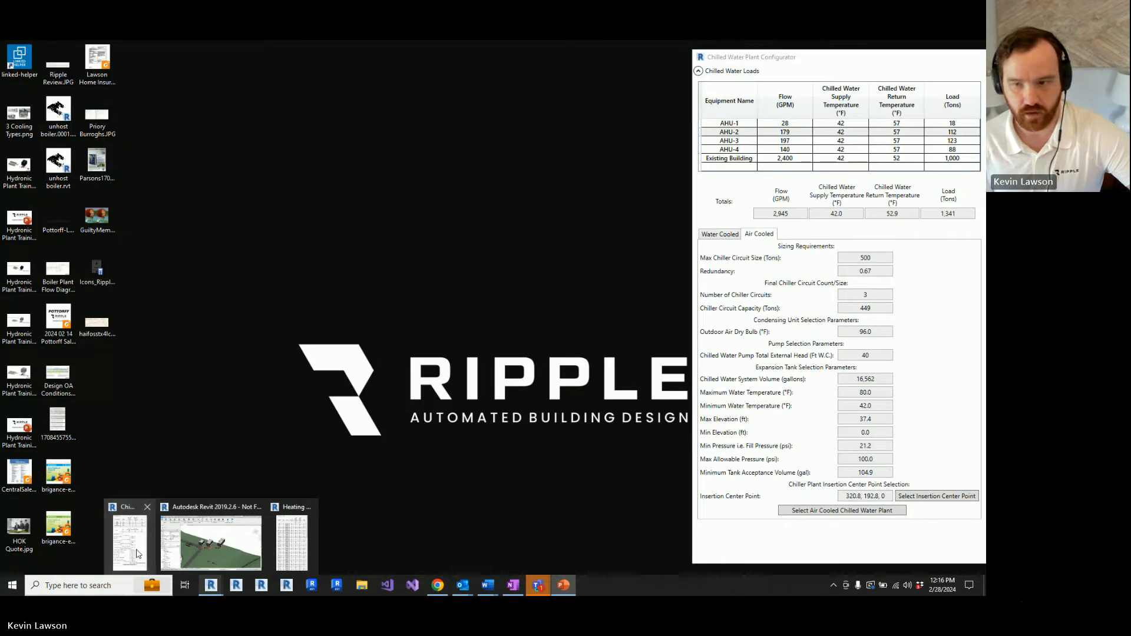
Restore the Chilled Water Plant Configurator and examine the pump total external head values for the air-cooled and water-cooled plants.
click(130, 536)
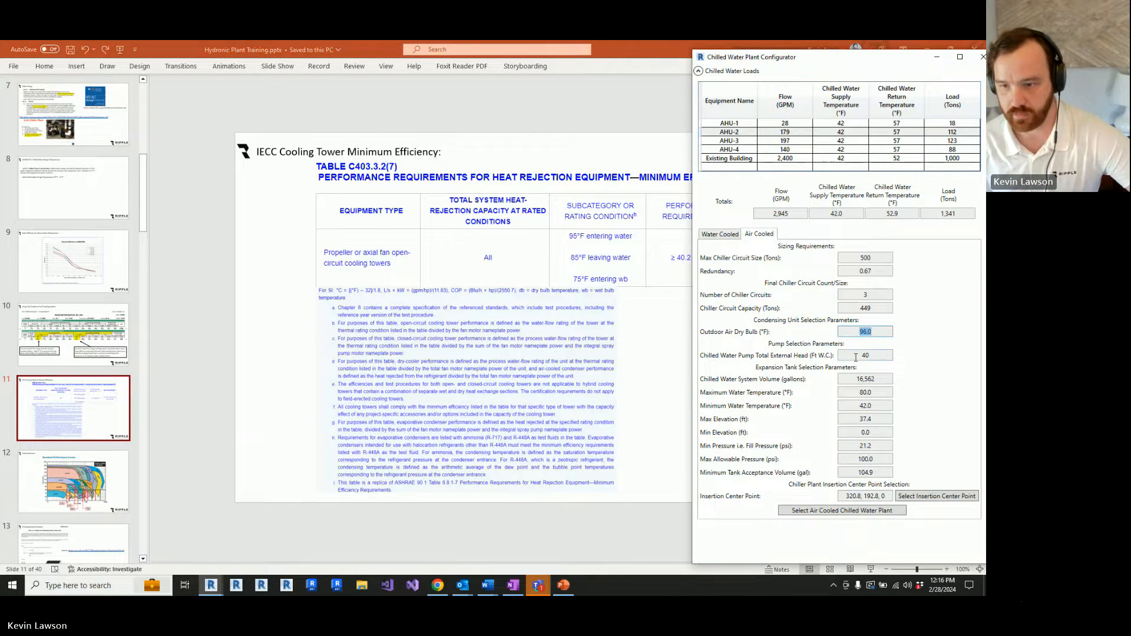
key(Tab)
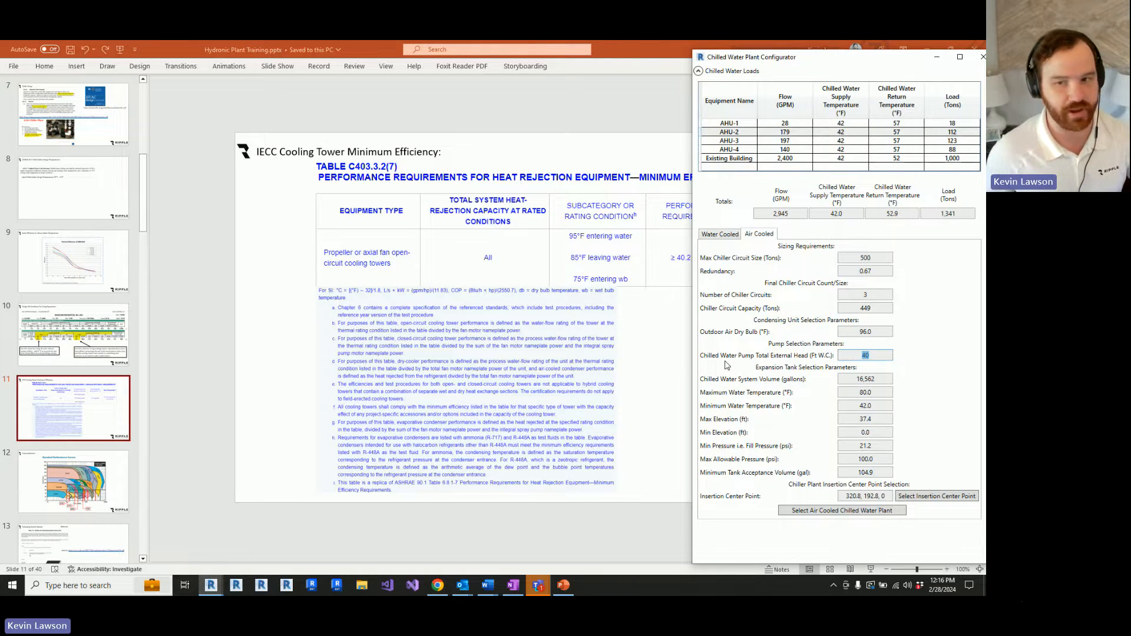
click(875, 358)
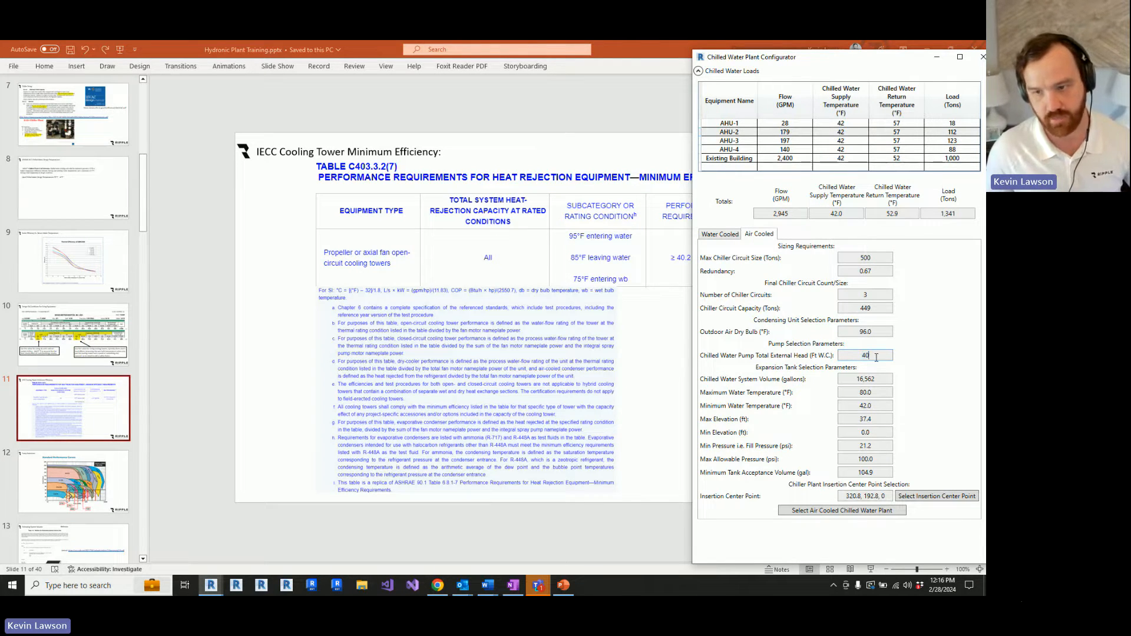
click(733, 235)
click(863, 395)
click(856, 409)
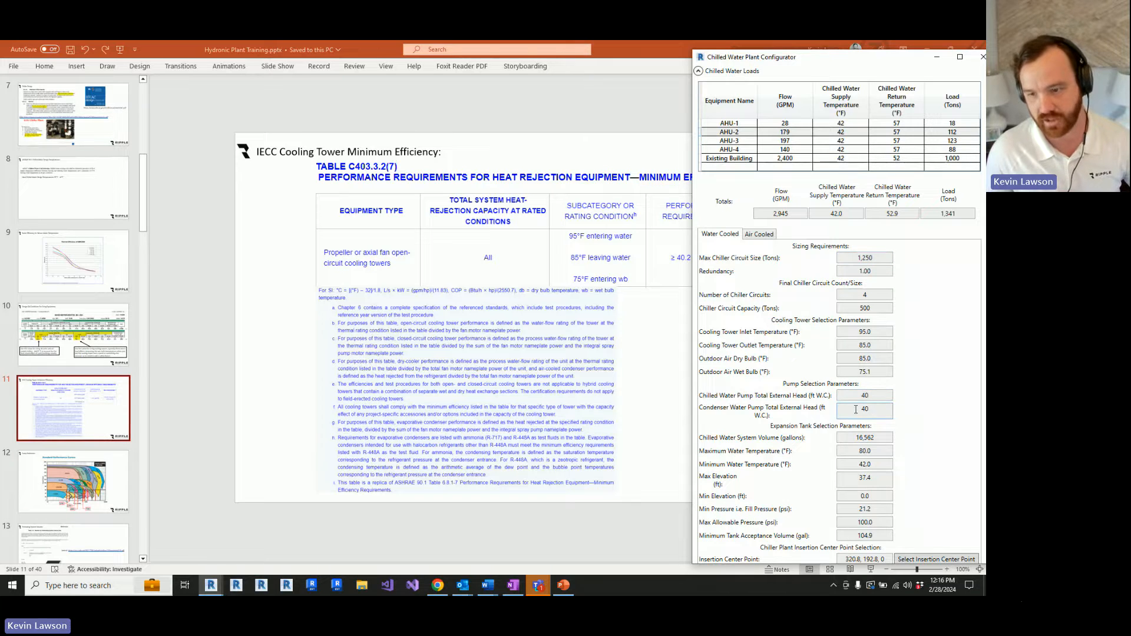
Compare the water-cooled plant's chilled water pump head with the Pump Selections slide, minimizing the configurator to see all the performance curves.
click(878, 396)
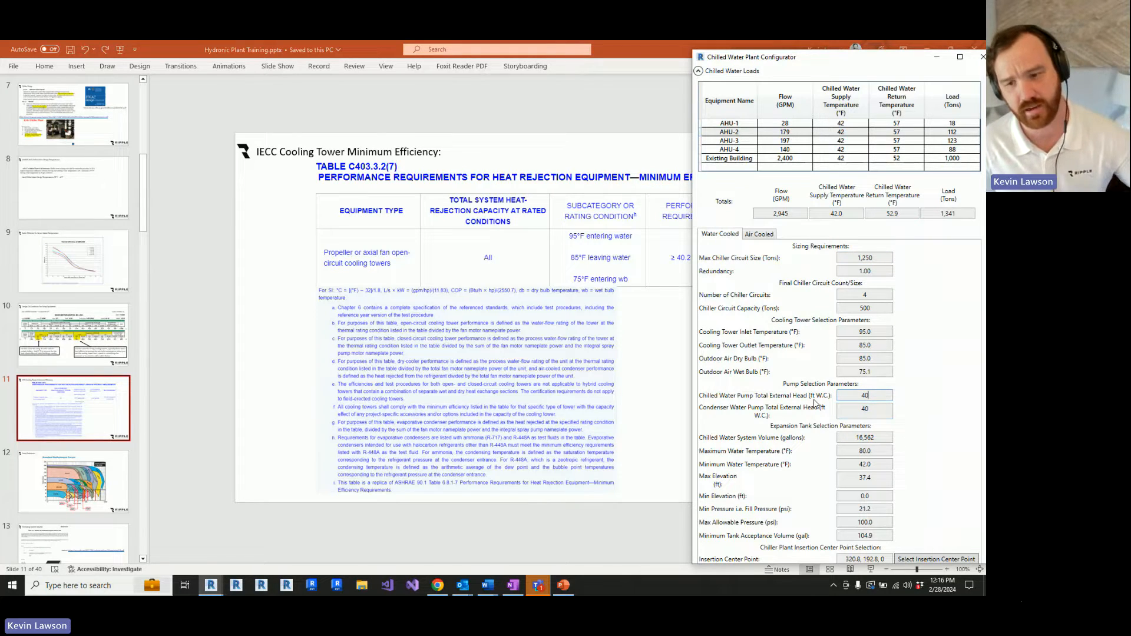
click(105, 489)
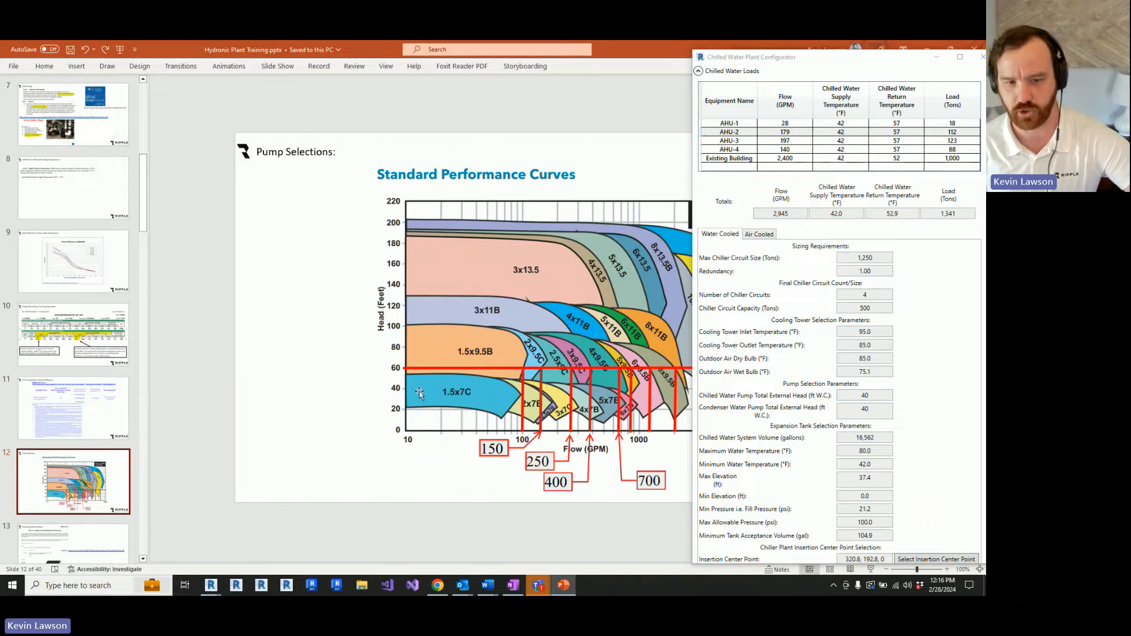
click(937, 57)
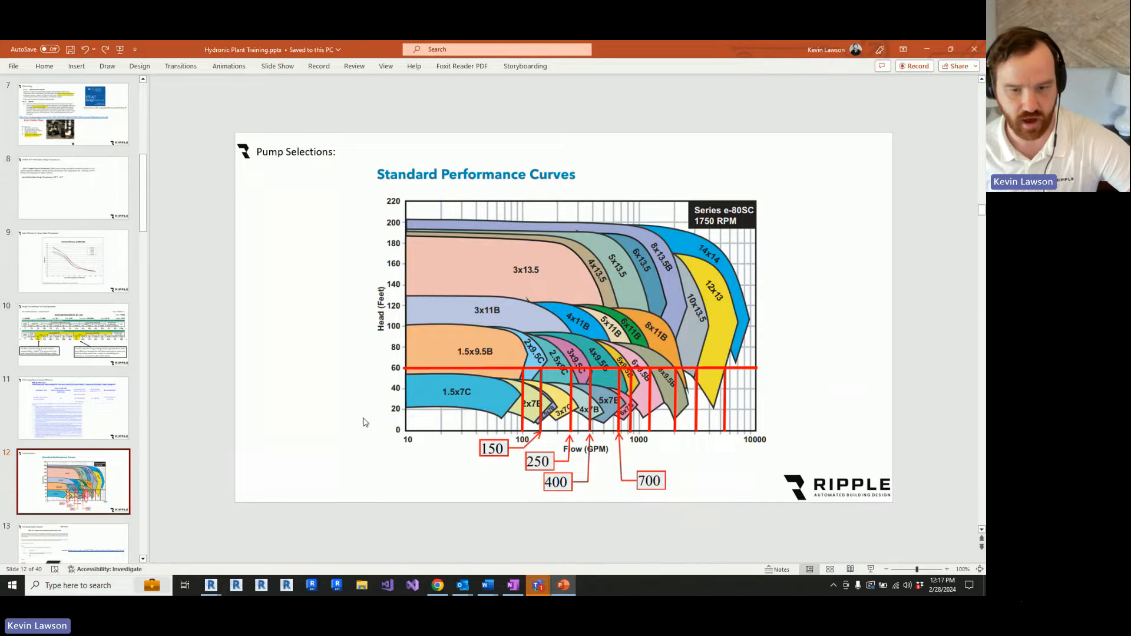
Restore the Heating Water Plant Configurator and collapse the Heating Water Loads table to expose the plant sizing parameters.
mouse_move(213, 584)
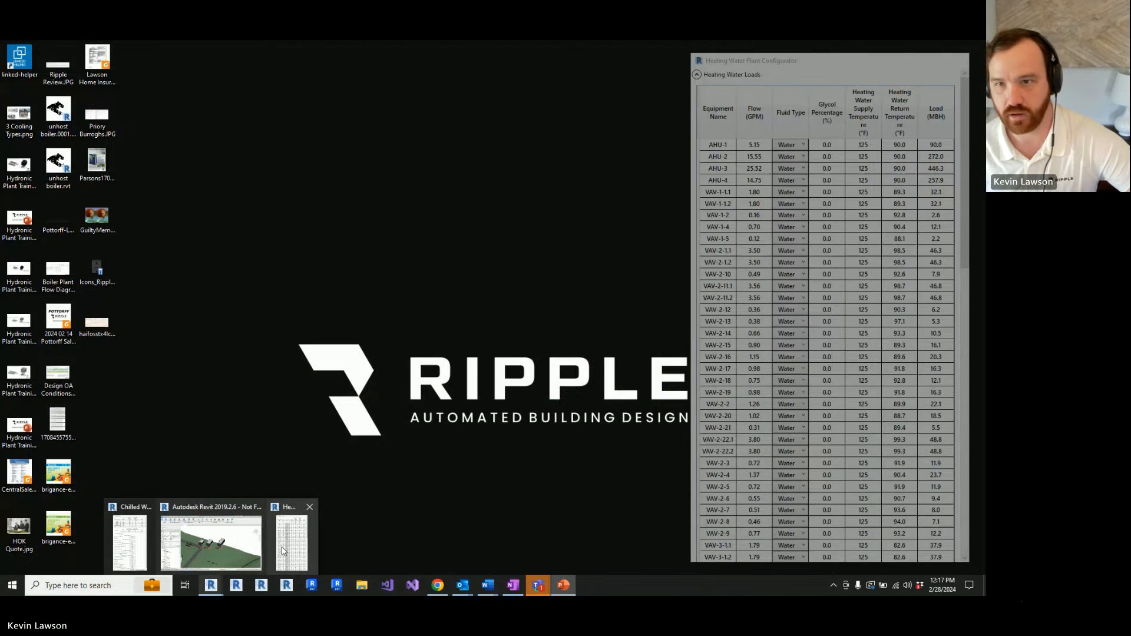
click(282, 550)
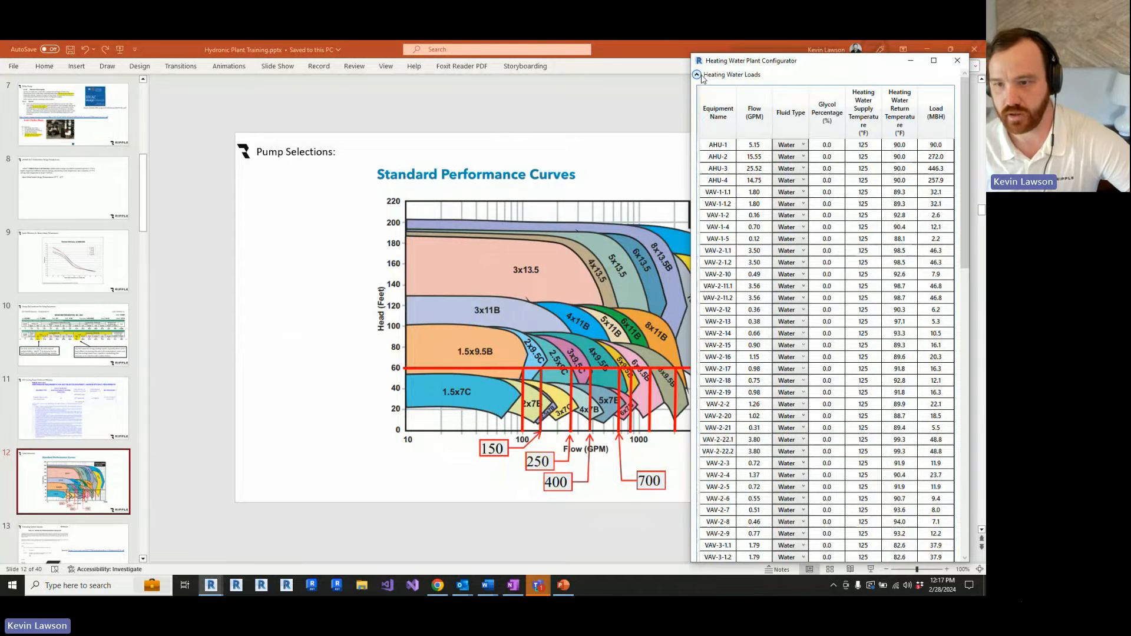
click(698, 75)
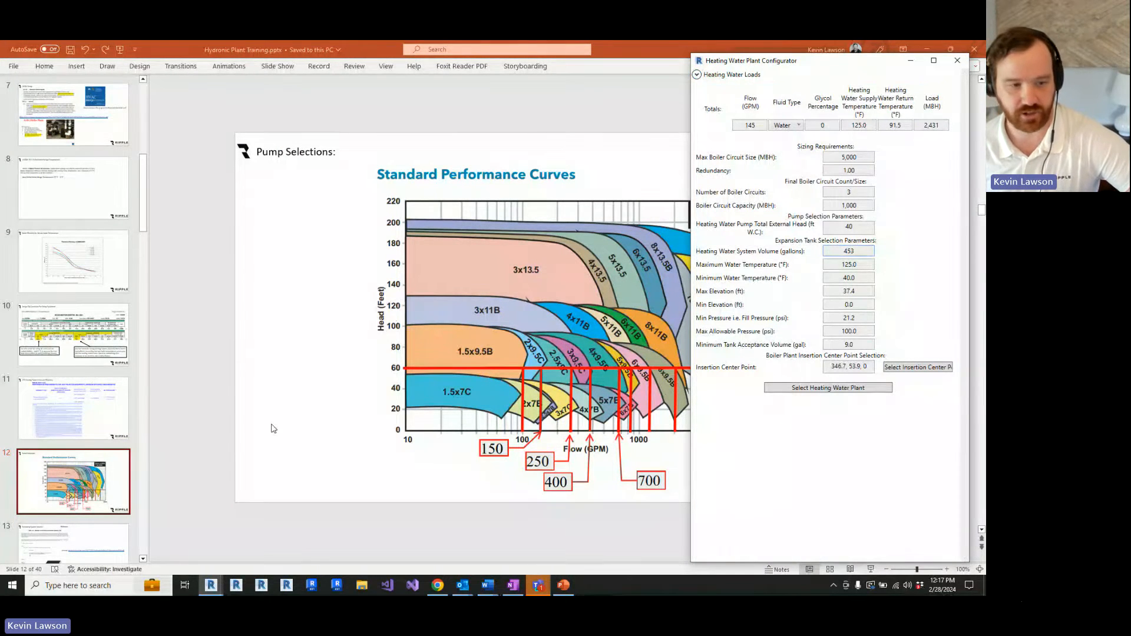
Show the Estimating System Volume slide and examine the heating plant's system volume and water temperature parameters for expansion tank selection.
click(82, 533)
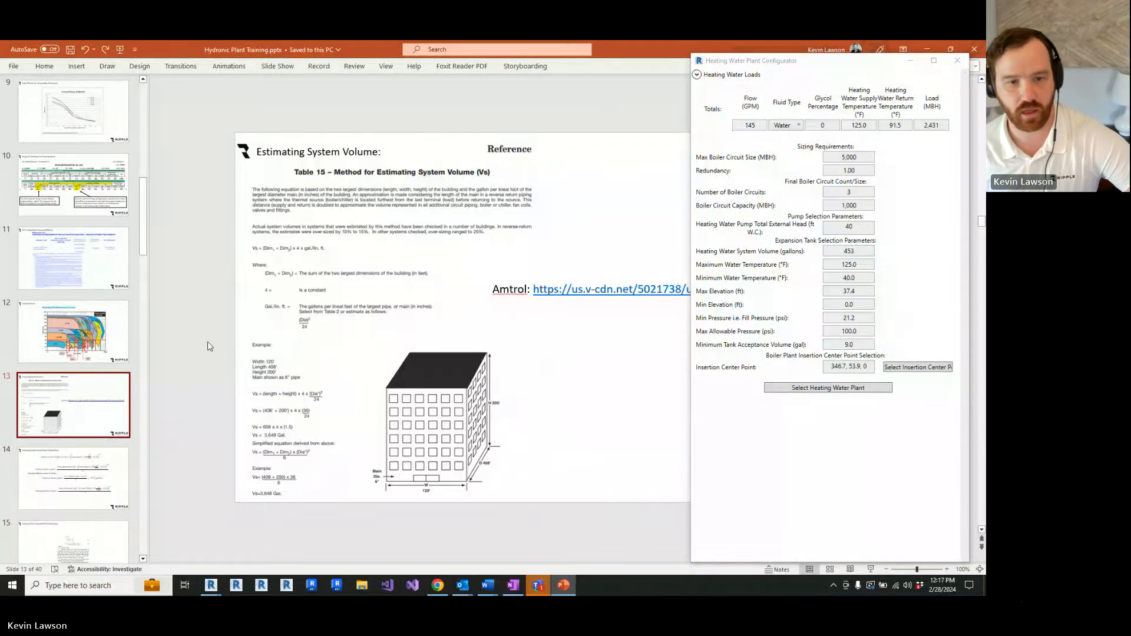
click(844, 251)
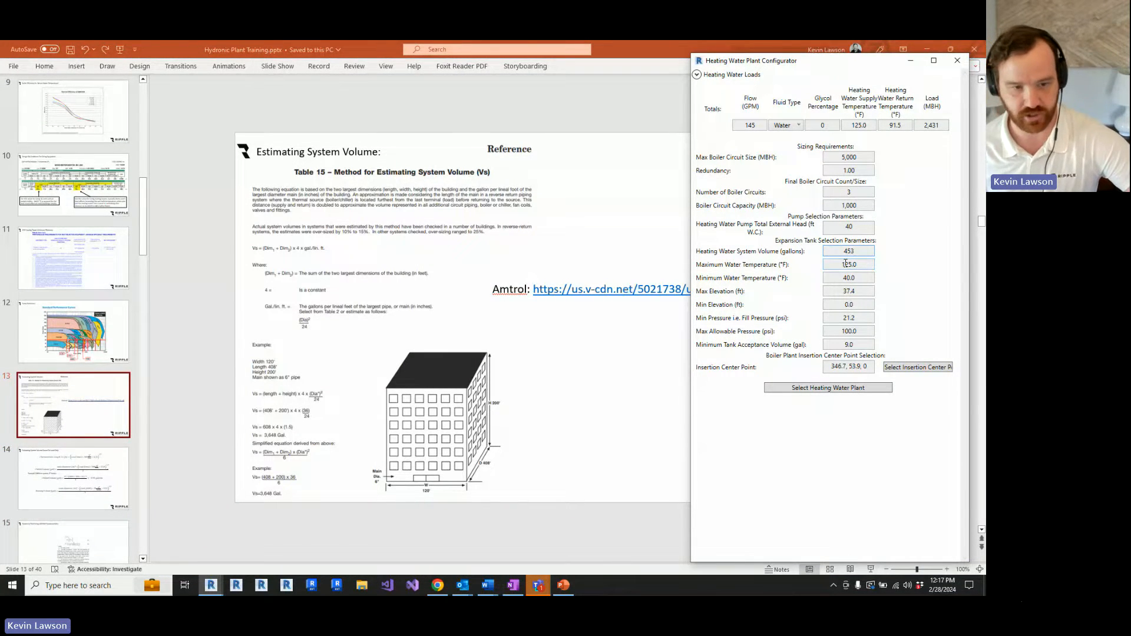
mouse_move(845, 263)
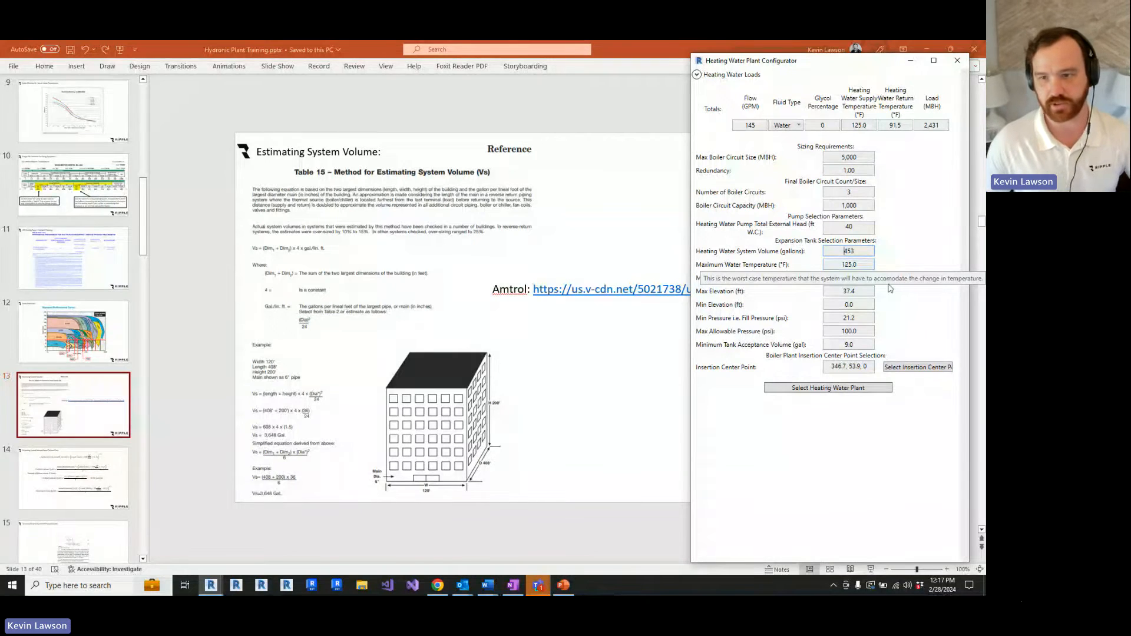
double_click(856, 251)
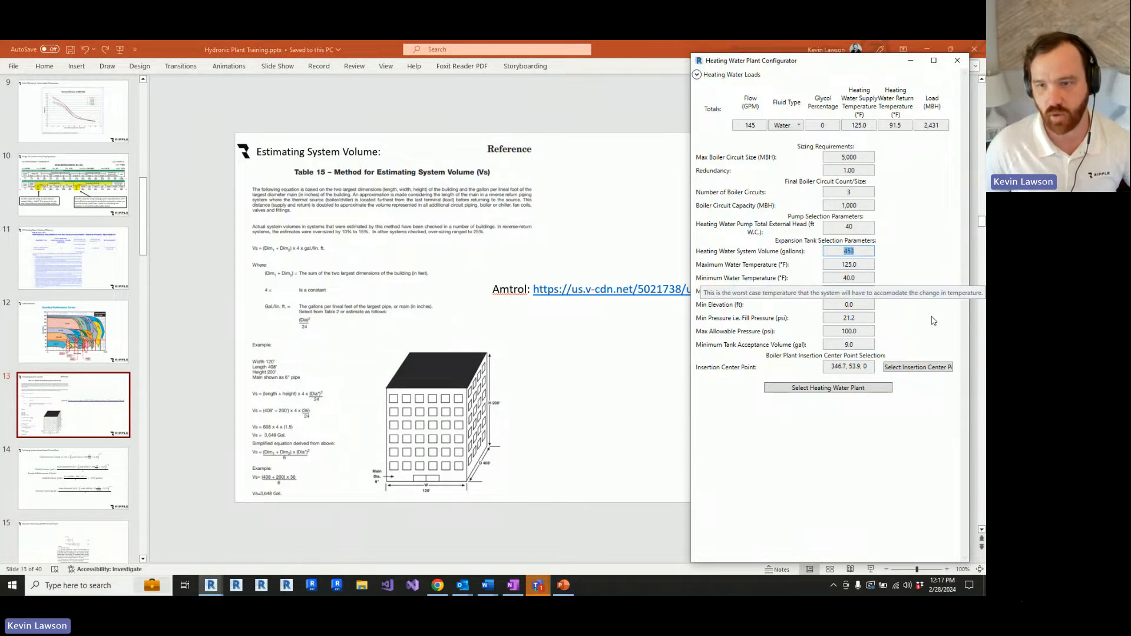
click(855, 267)
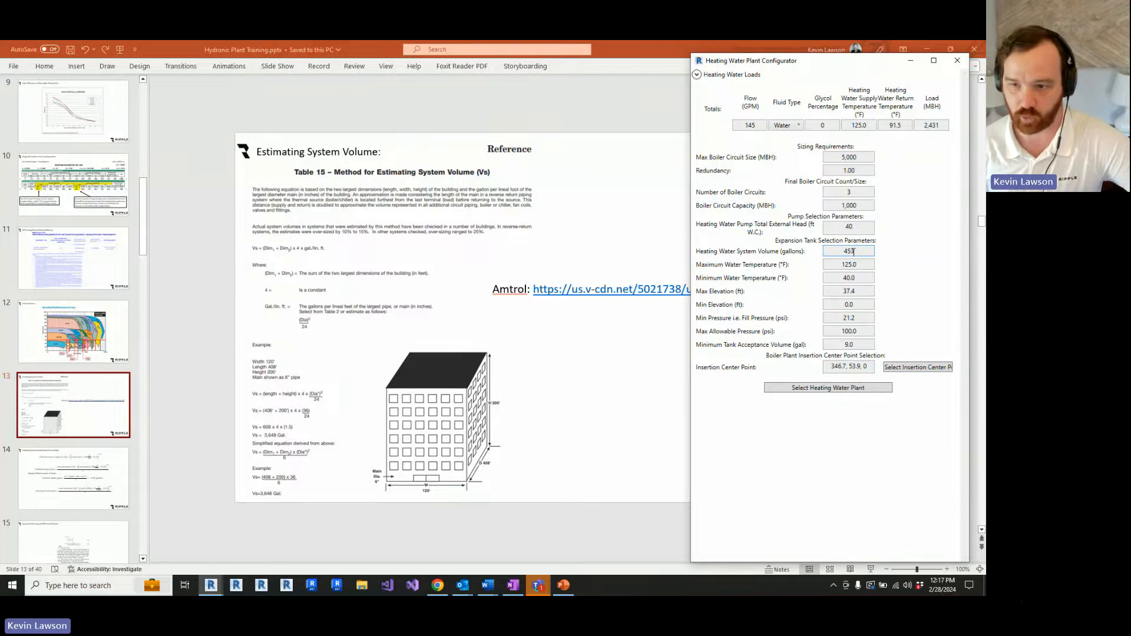
drag(844, 251, 860, 252)
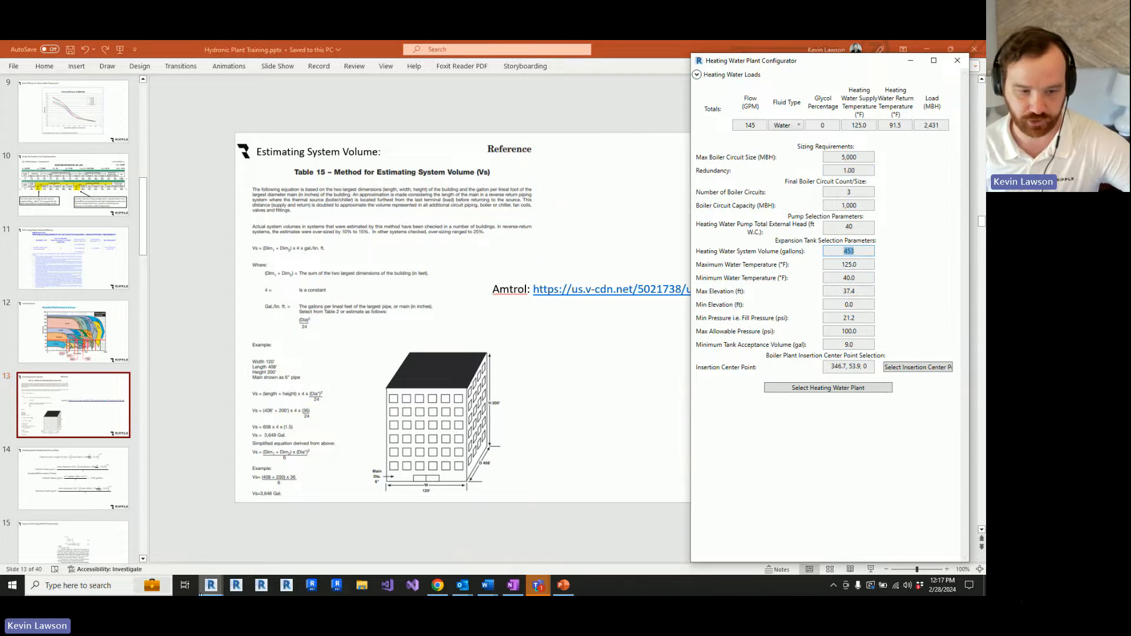
Restore the Chilled Water Plant Configurator, examine the water-cooled plant's system volume for expansion tank selection, and minimize it again.
mouse_move(203, 592)
mouse_move(144, 575)
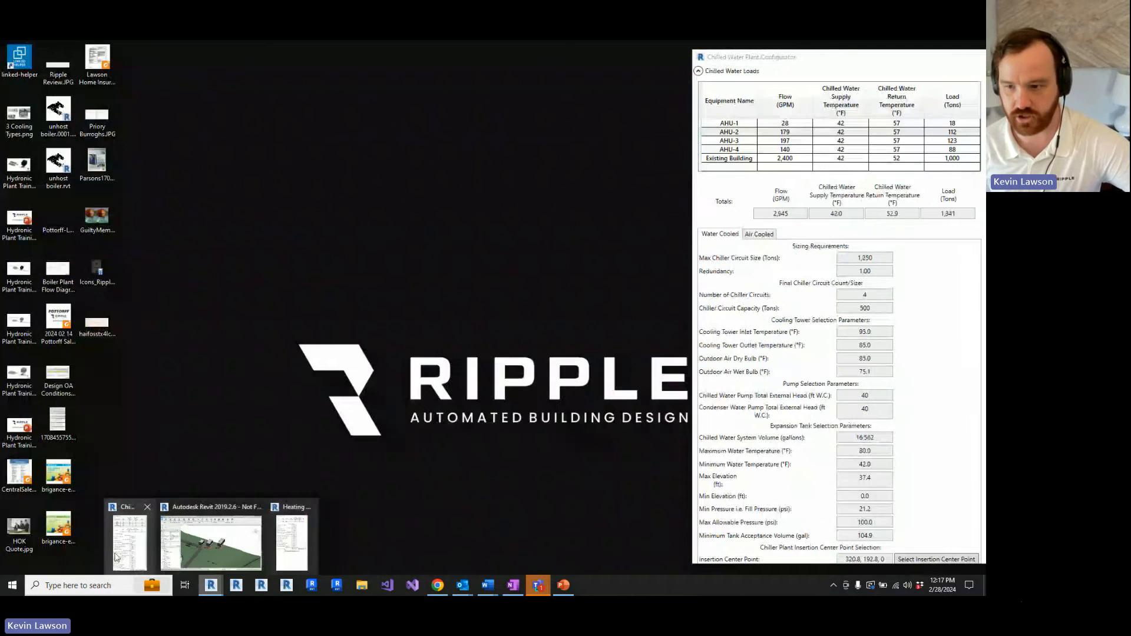
click(121, 551)
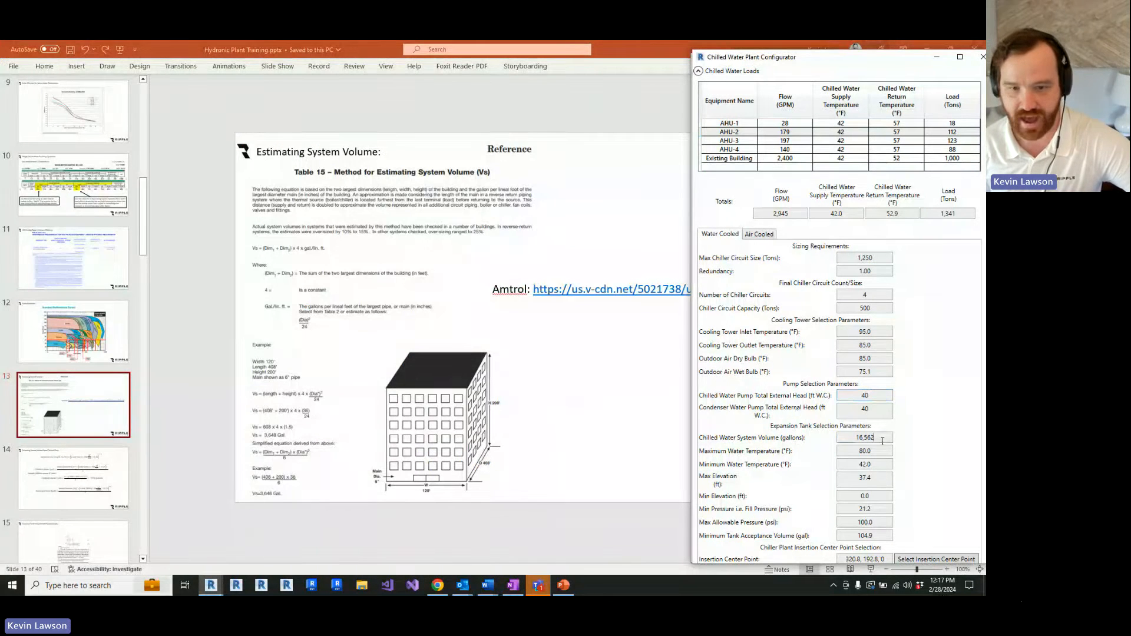
click(939, 59)
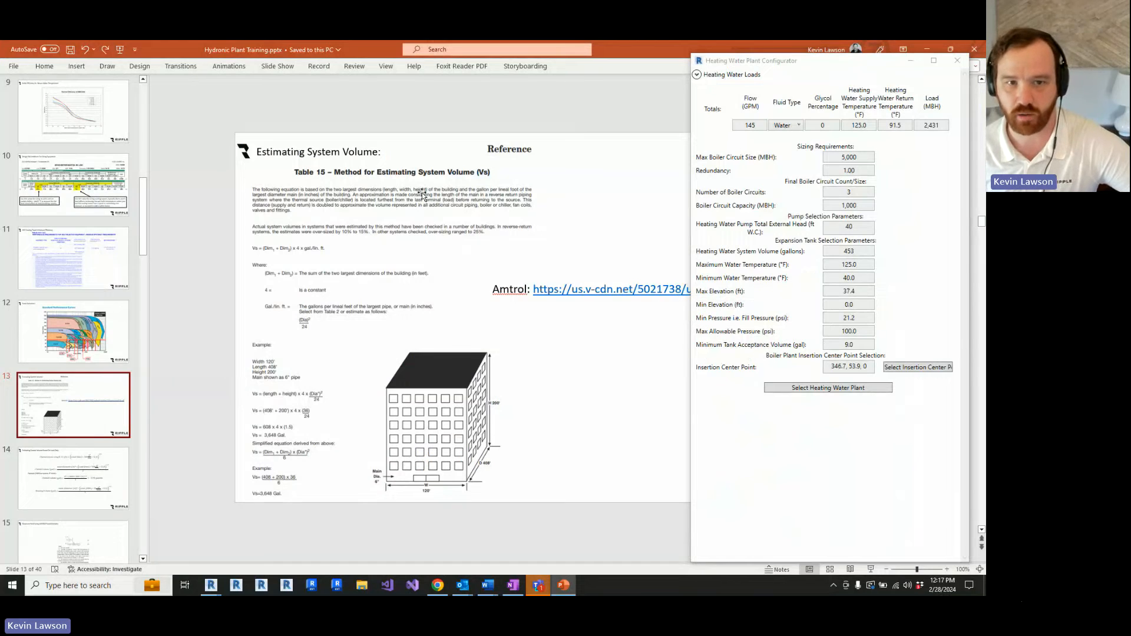
Minimize the Heating Water Plant Configurator and open slide 14, following the Estimating System Volume slide.
click(911, 60)
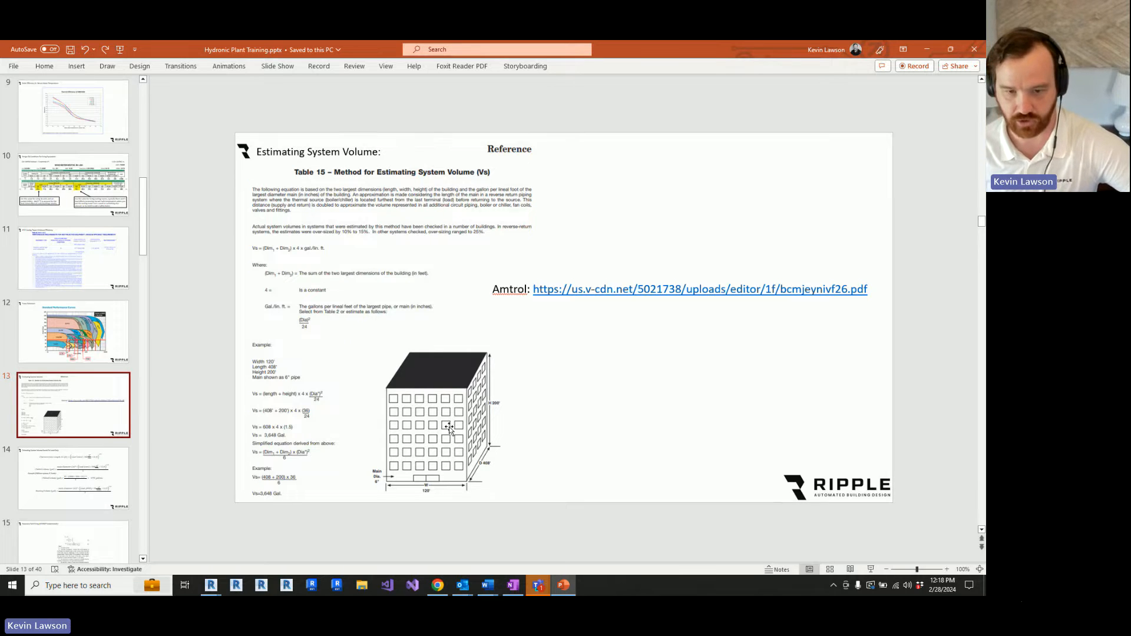
click(74, 475)
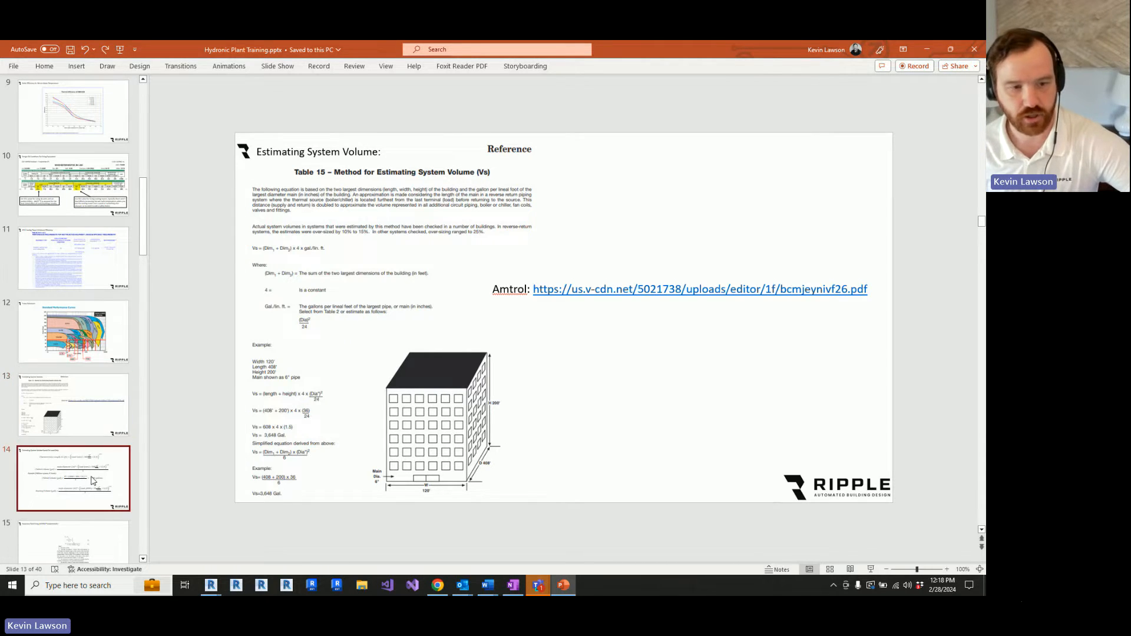
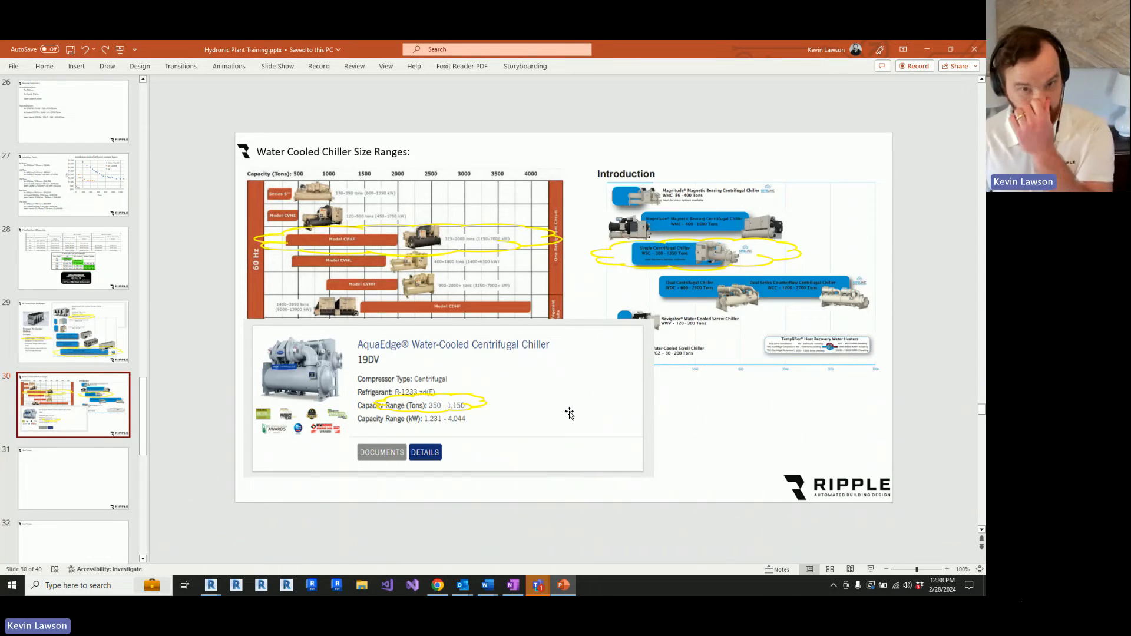
Show the 5 Year Total Cost Of Ownership slide and examine the tonnage ranges for cooling source selection.
click(112, 268)
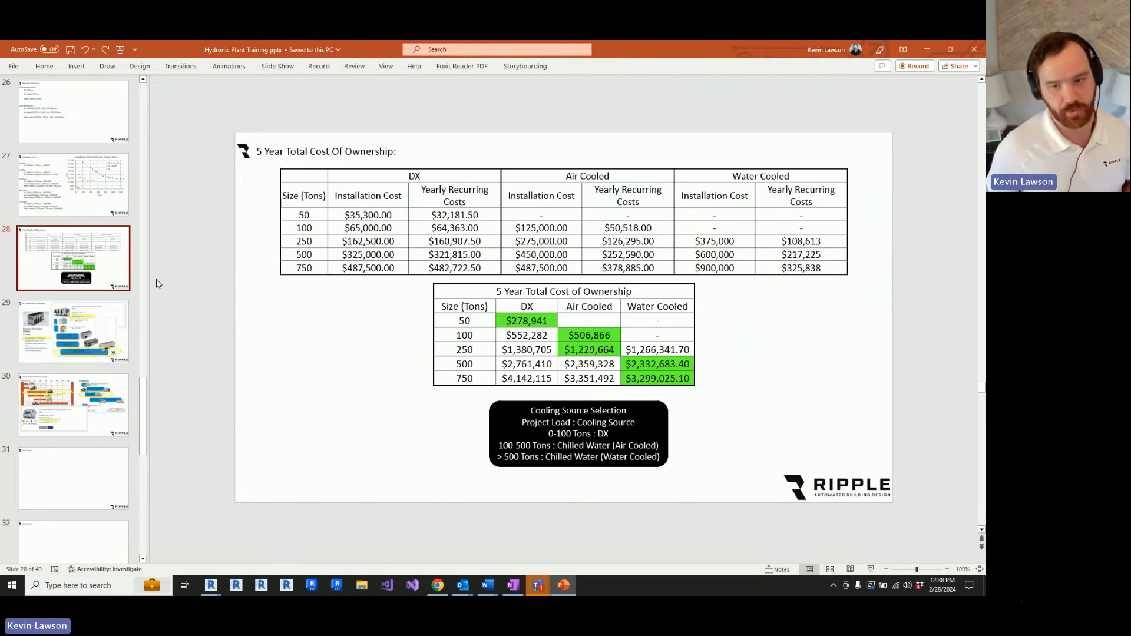
click(520, 447)
double_click(521, 447)
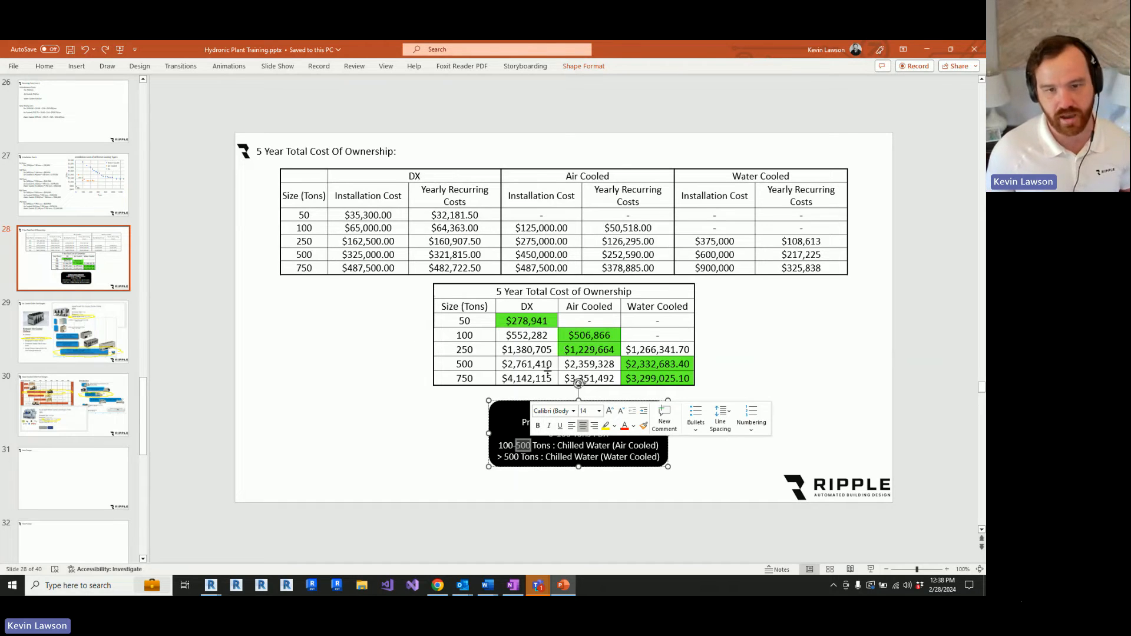
click(453, 480)
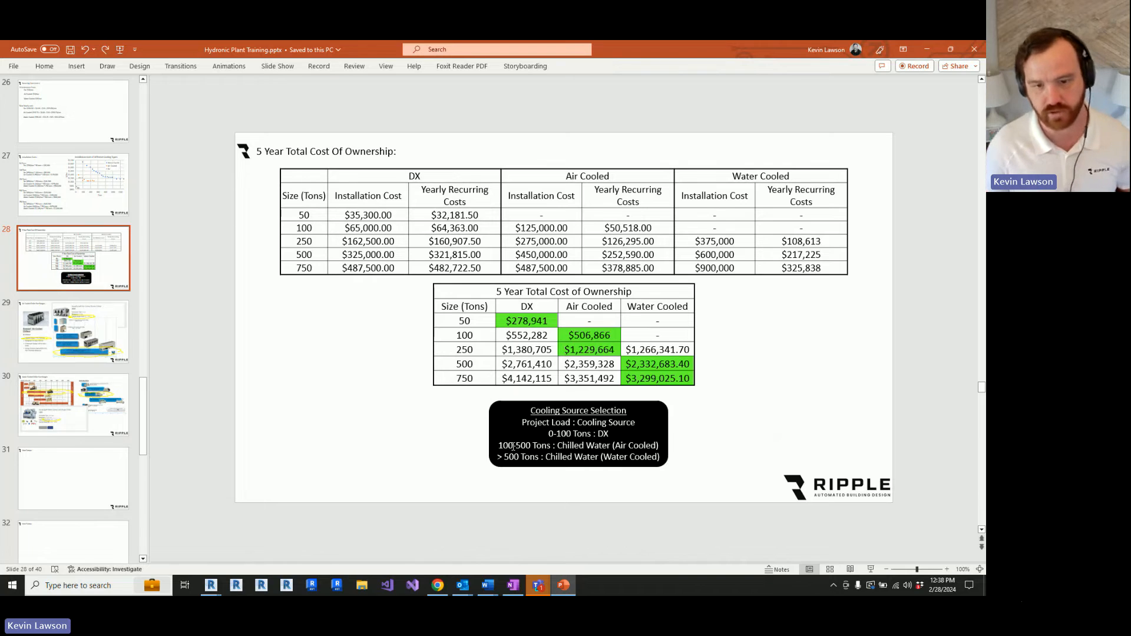
Show the Cooling Load Profiles slide and examine the monthly heating and cooling load chart.
scroll(36, 354, up, 8)
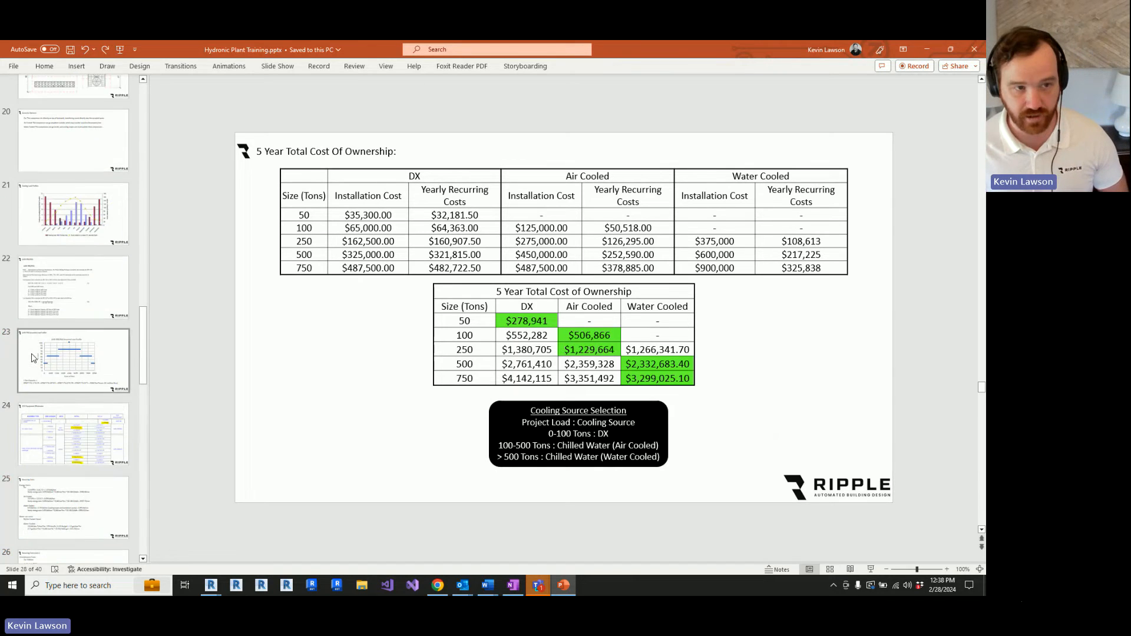
click(56, 343)
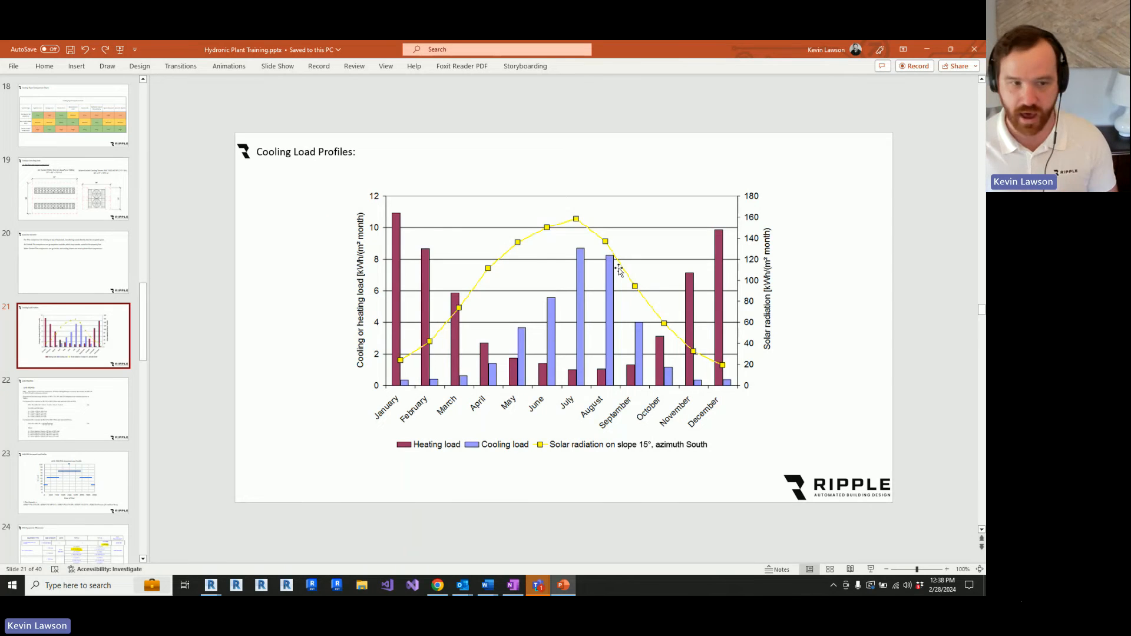
scroll(95, 396, down, 2)
scroll(94, 396, down, 4)
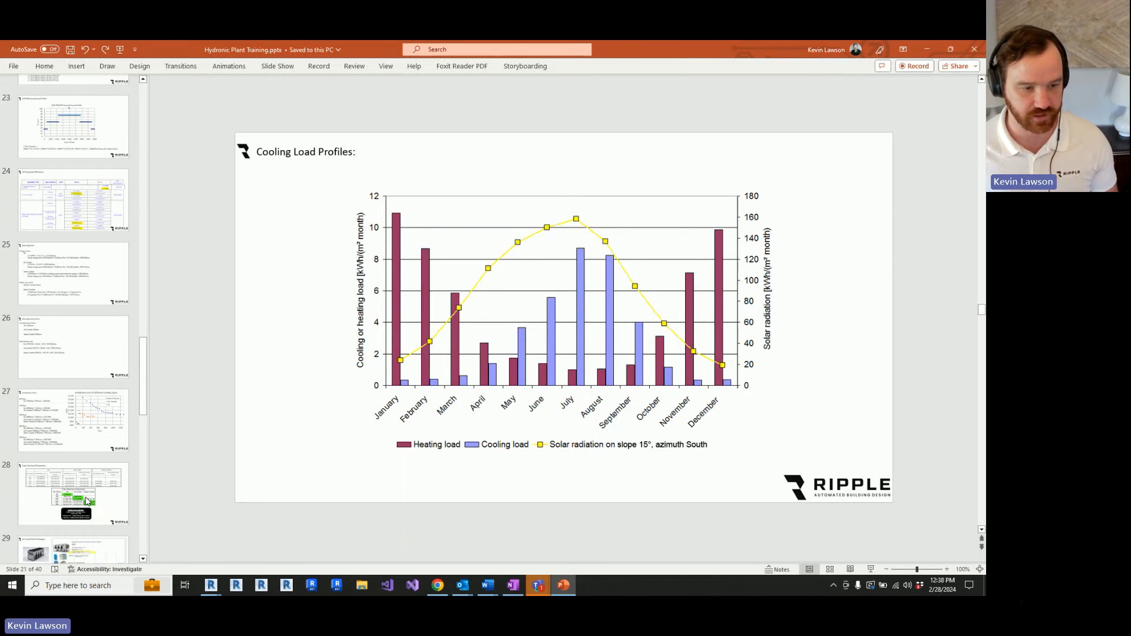
Return to the 5 Year Total Cost Of Ownership slide and look through the neighbouring slide thumbnails.
click(74, 480)
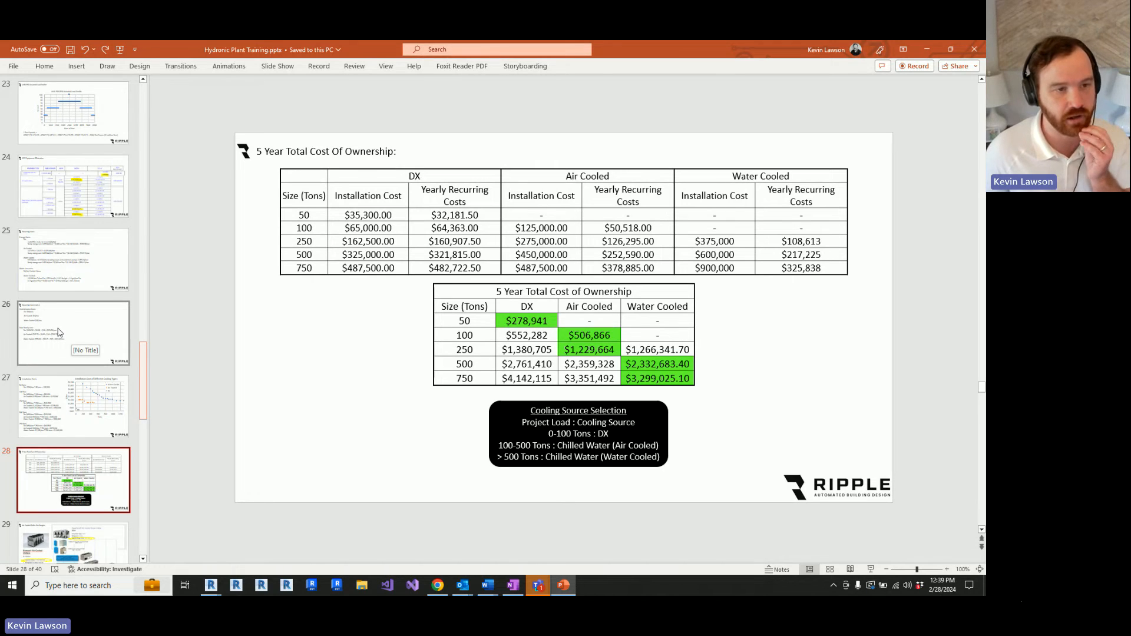
scroll(58, 333, up, 1)
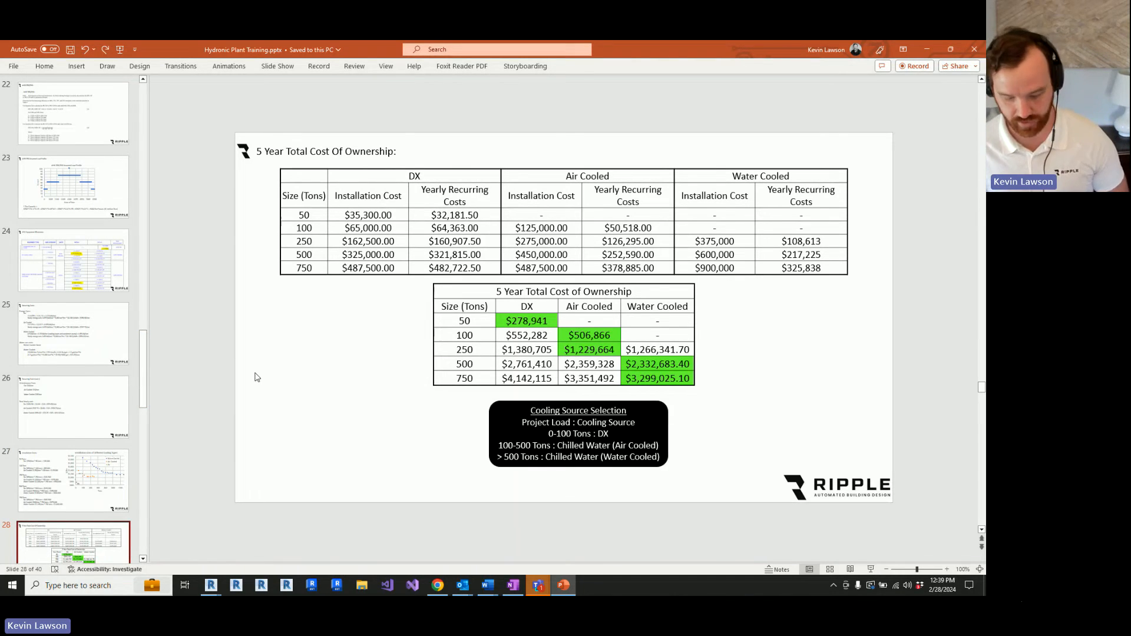
scroll(54, 401, down, 5)
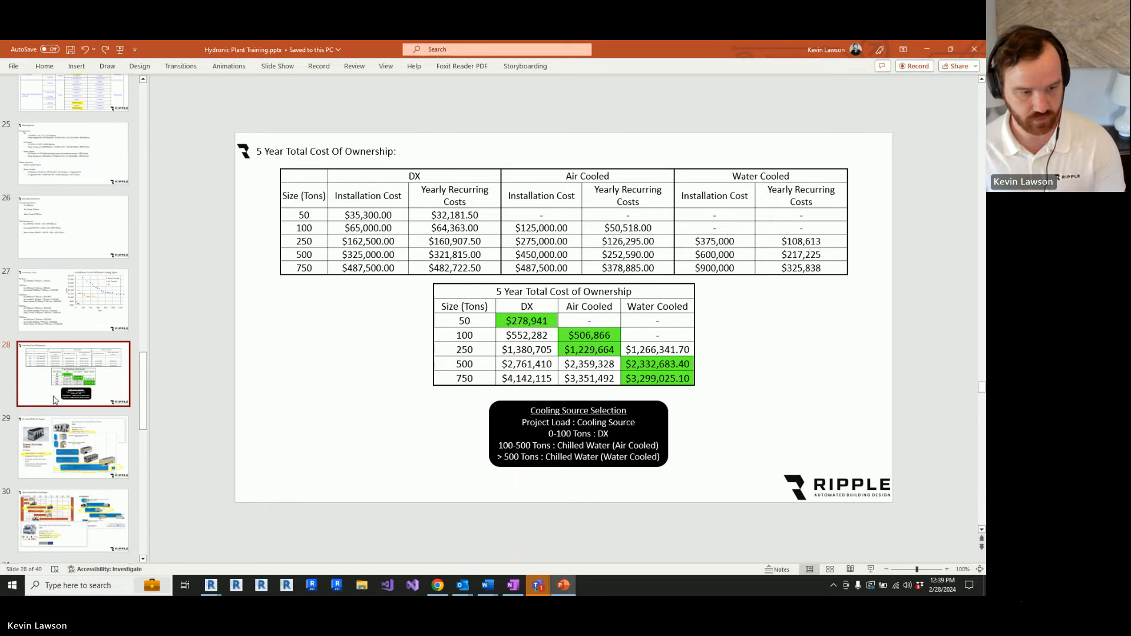
scroll(54, 401, down, 1)
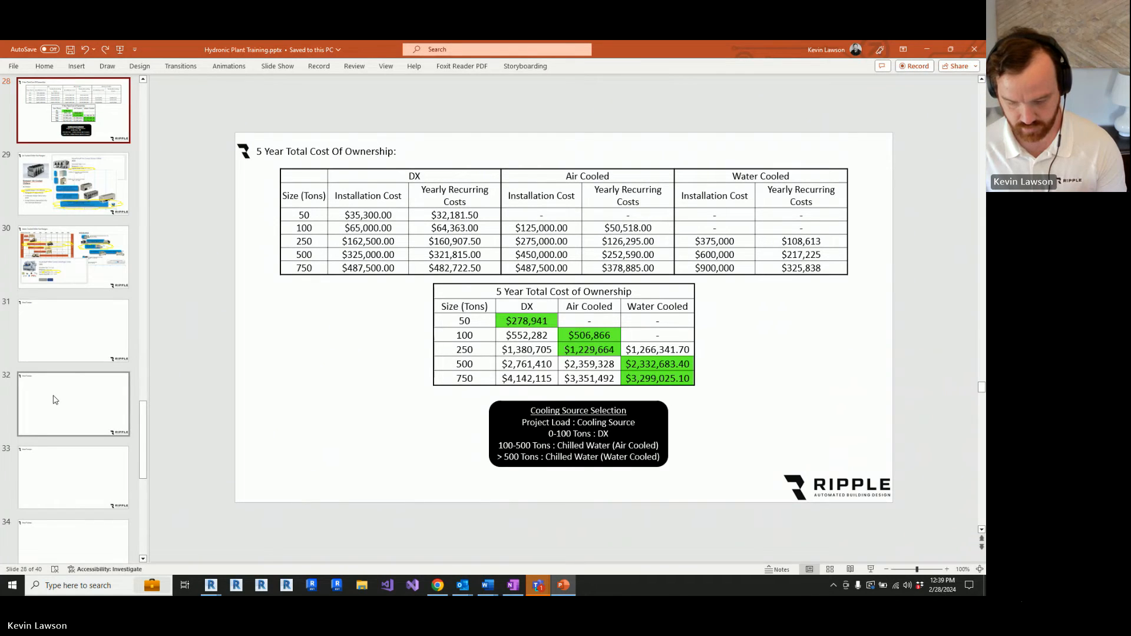
Switch to Revit to view the placed plants in 3D, and bring up the Ripple website in Chrome.
mouse_move(210, 588)
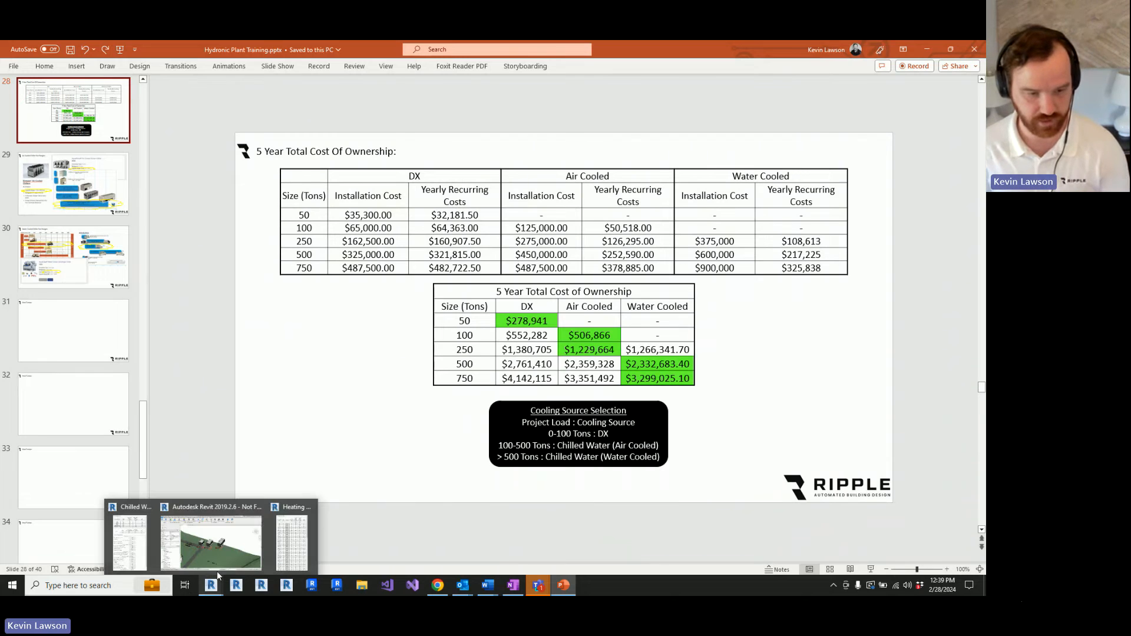
mouse_move(218, 565)
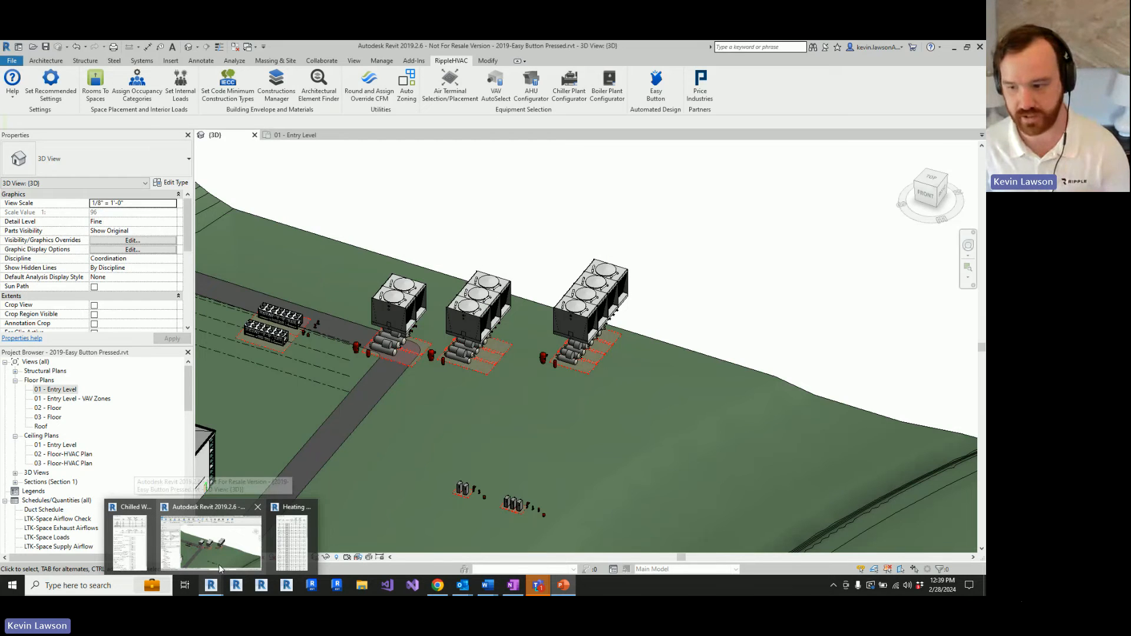
click(218, 565)
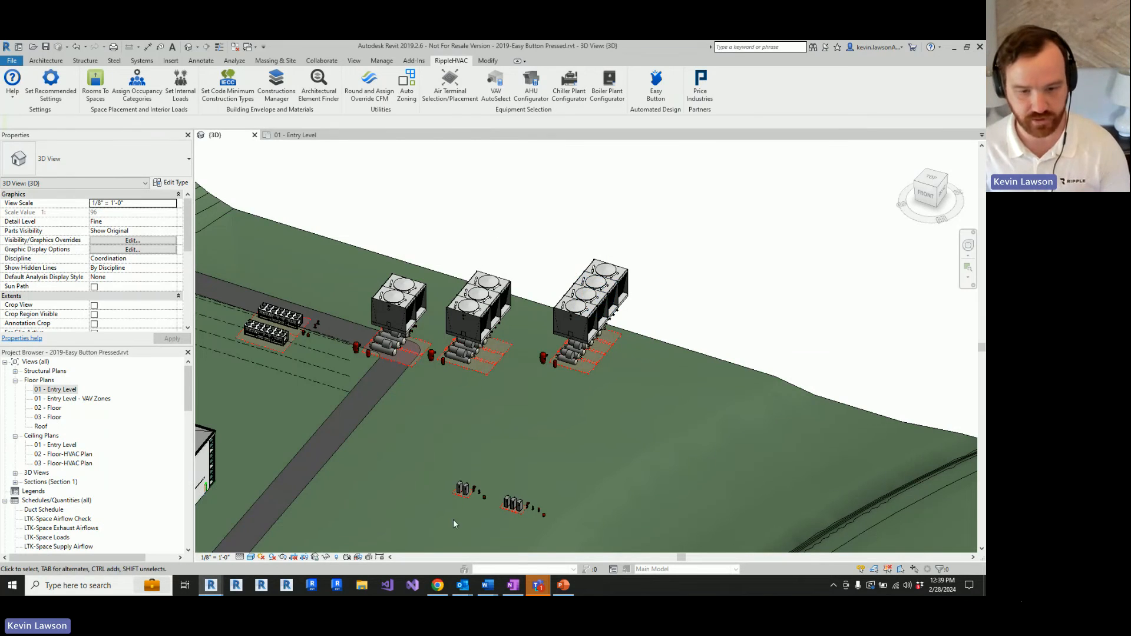
mouse_move(442, 586)
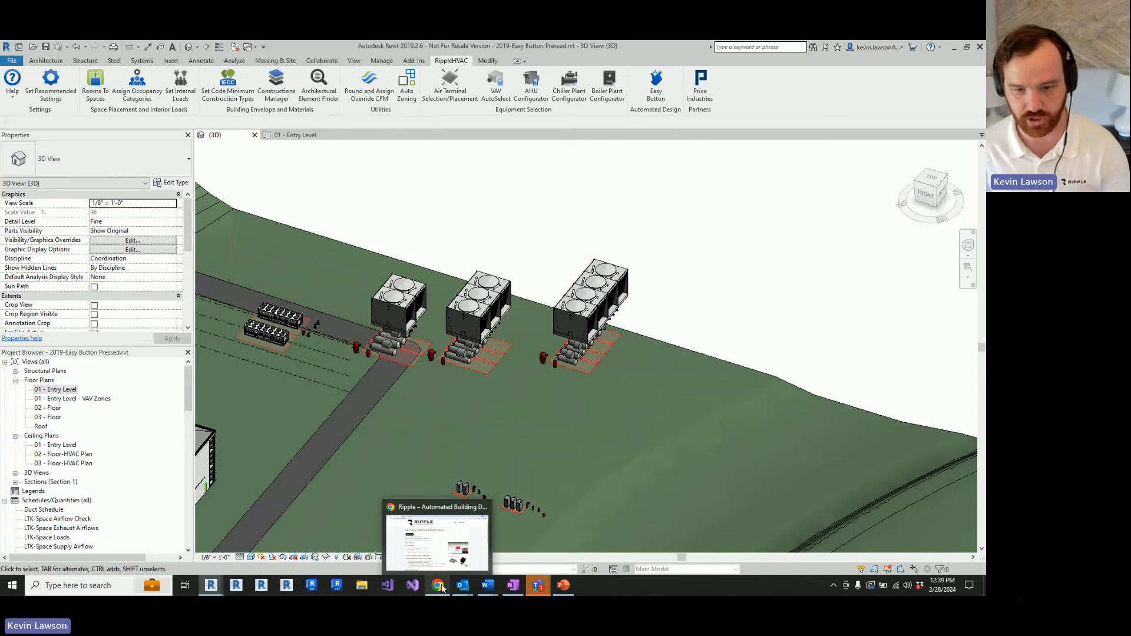
click(441, 586)
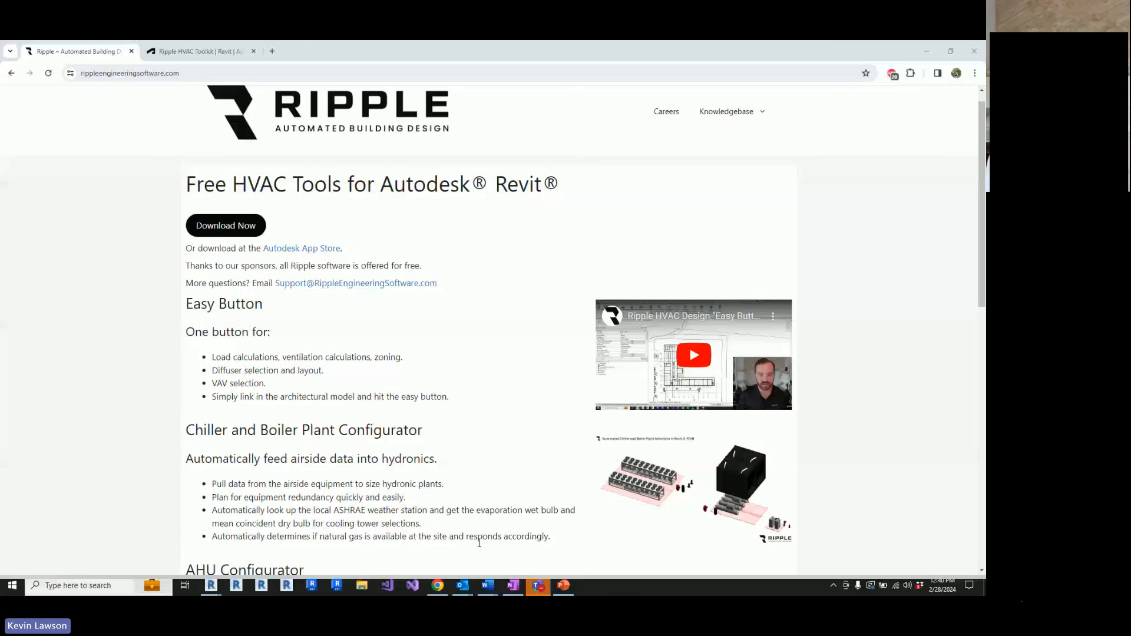
Switch back to Revit and restore the Chilled Water Plant Configurator, moving its window clear of the screen edge.
mouse_move(222, 588)
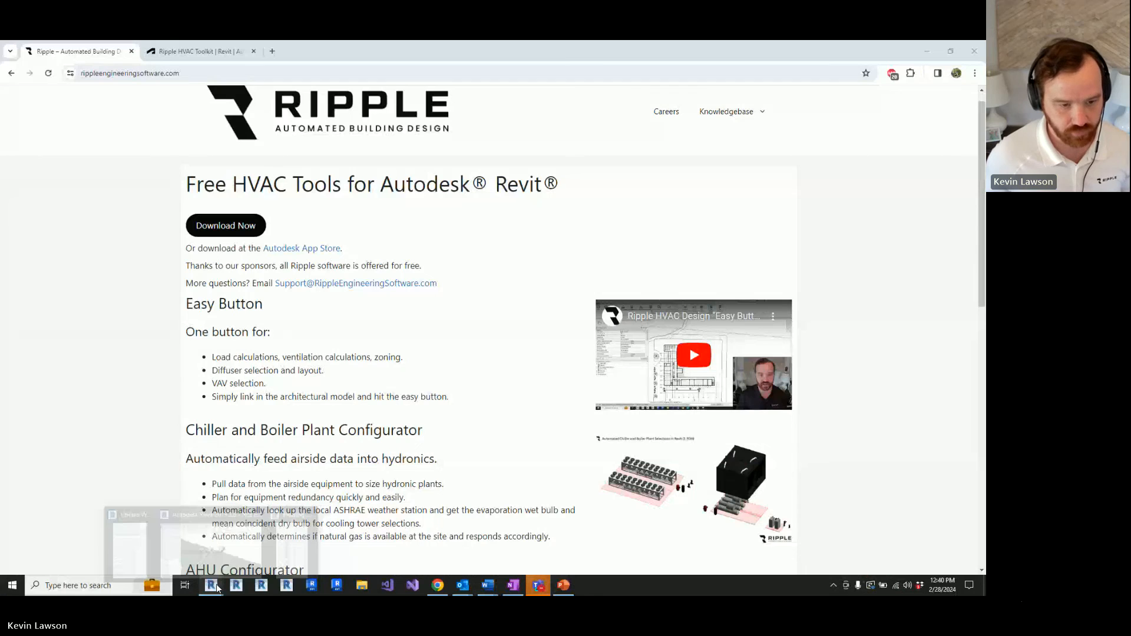
mouse_move(222, 557)
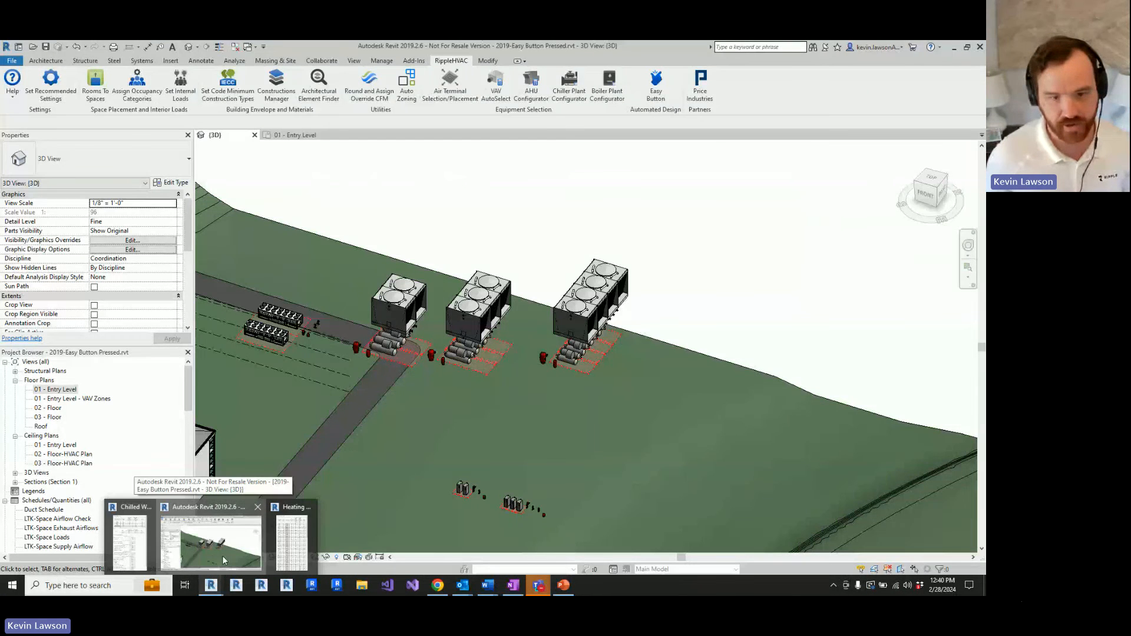
click(222, 556)
mouse_move(211, 585)
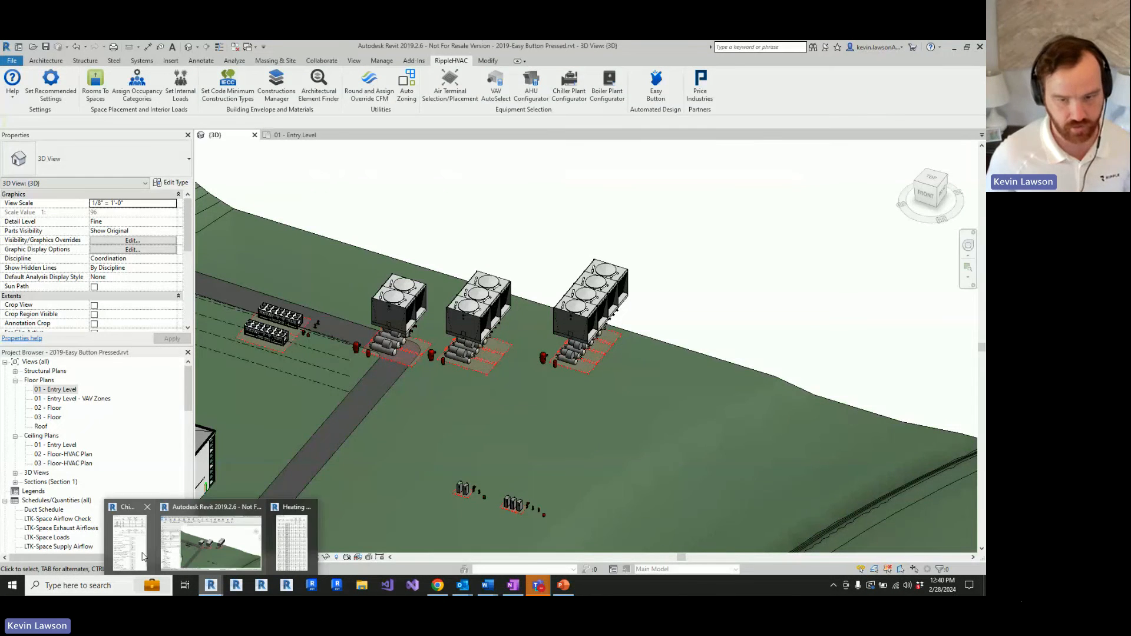
click(277, 537)
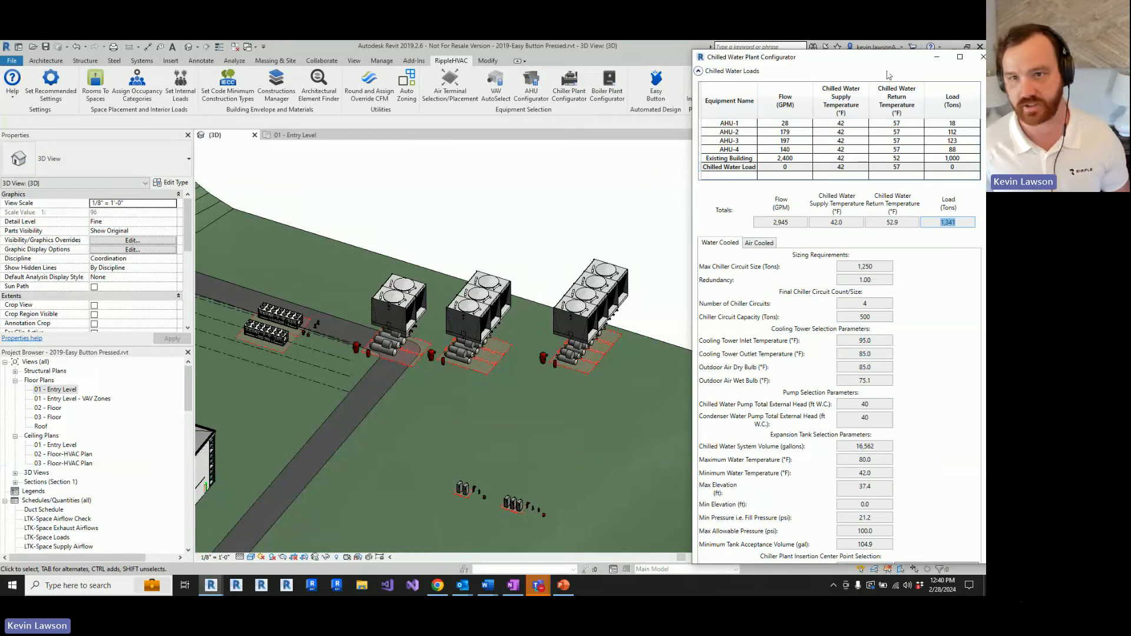
drag(851, 57, 764, 64)
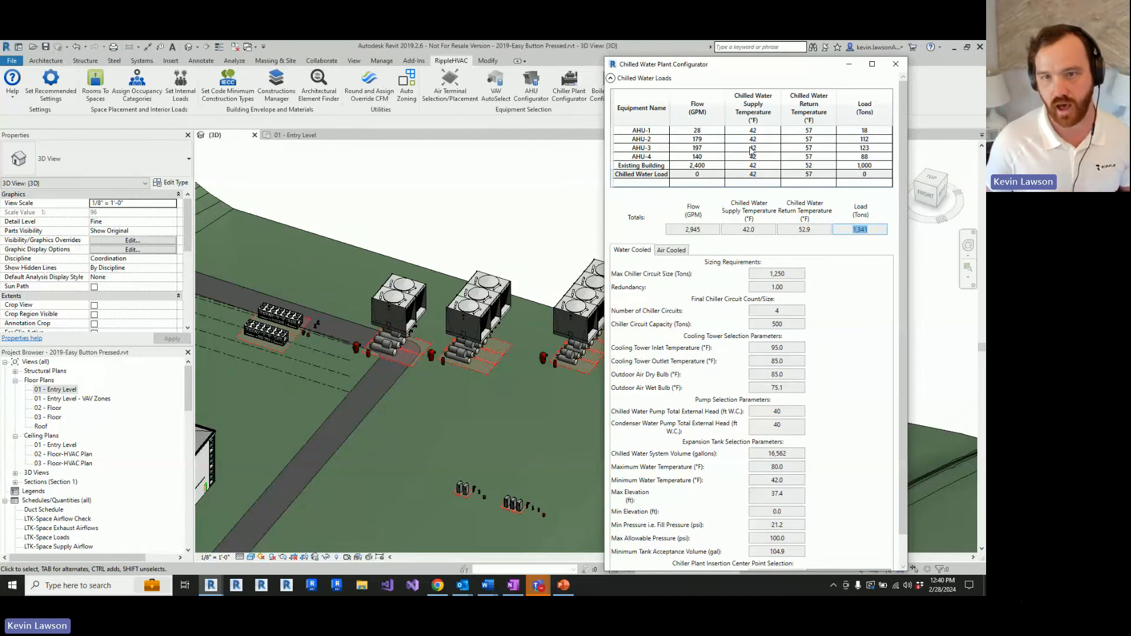
Examine the AHU-3 row and the total load among the chilled water loads, and minimize the configurator.
click(732, 148)
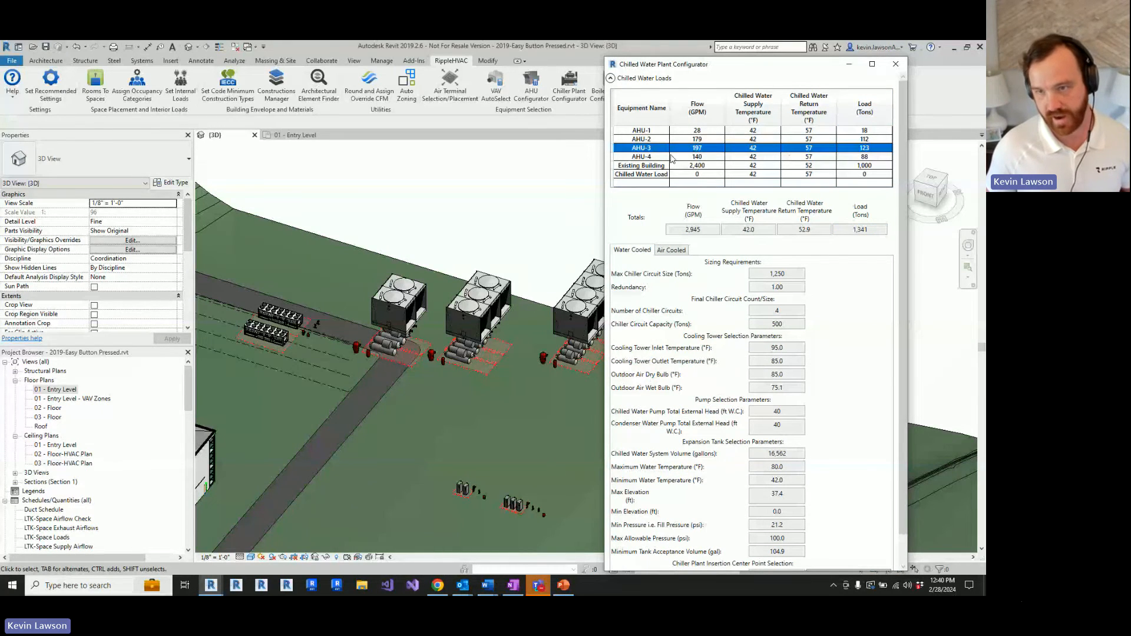
click(876, 230)
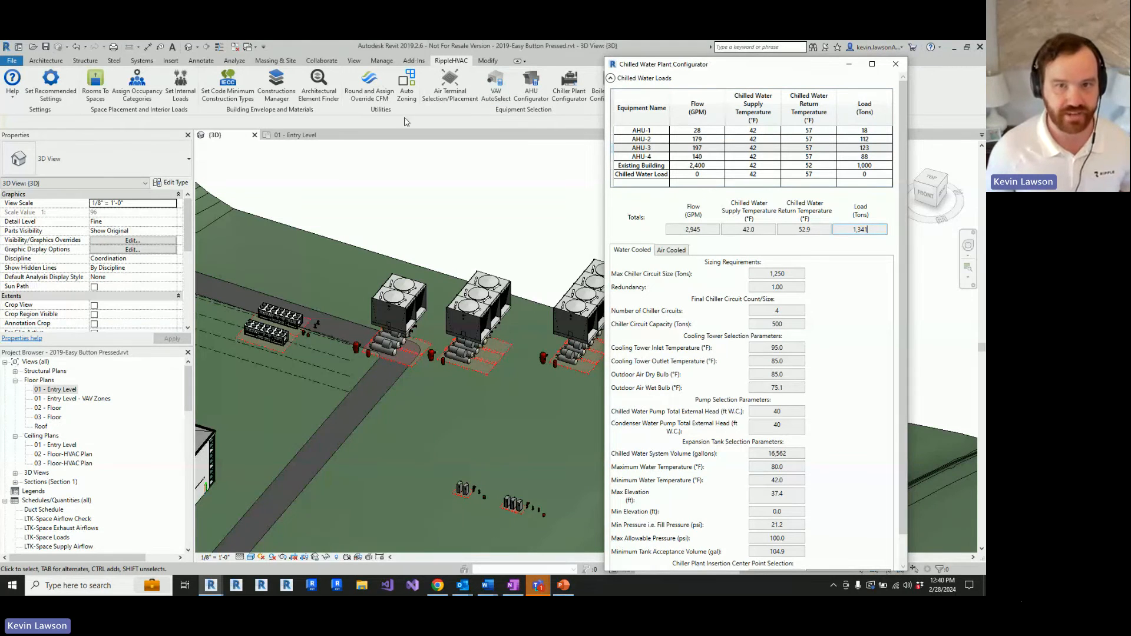
click(849, 64)
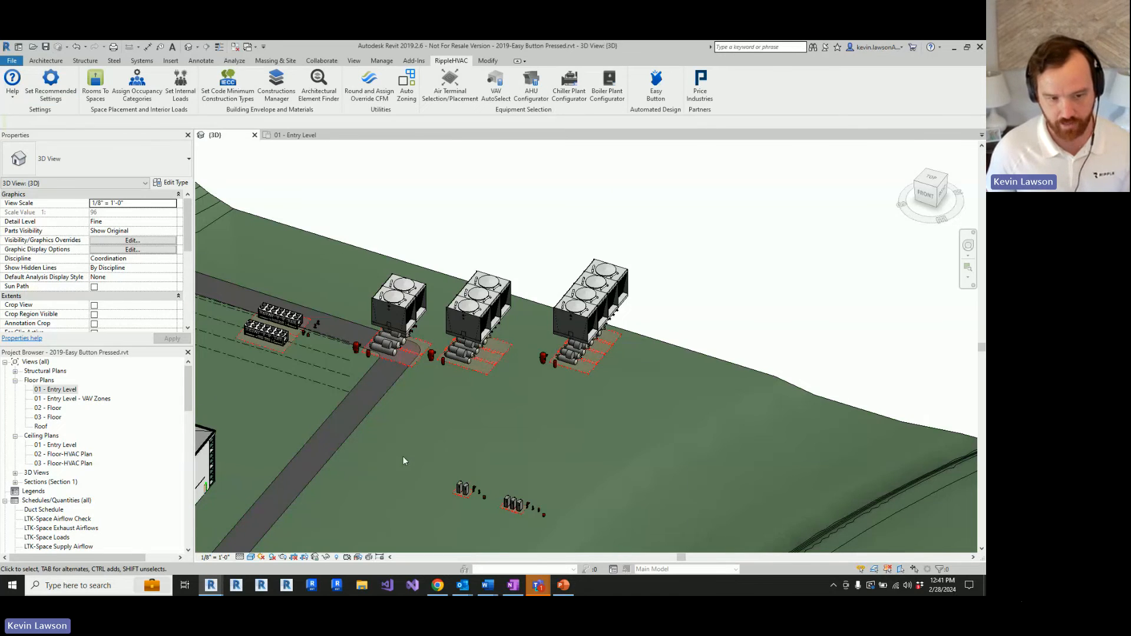
Examine the placed plants in the 3D view and select the air-cooled chiller nearer the foreground.
scroll(402, 456, down, 2)
scroll(253, 510, up, 2)
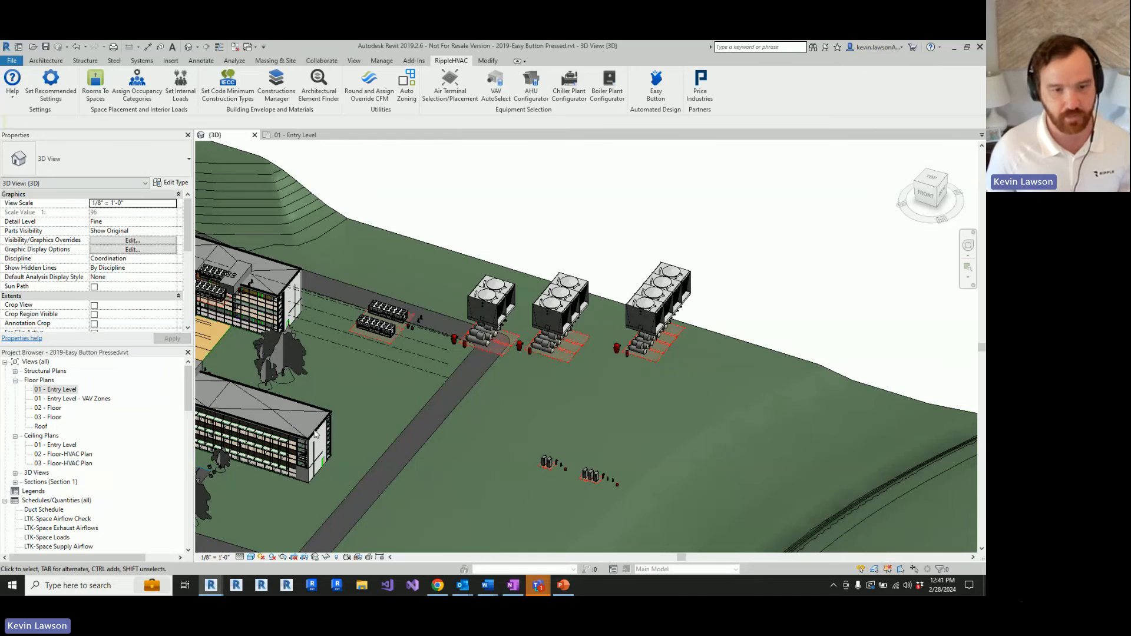
scroll(316, 474, up, 3)
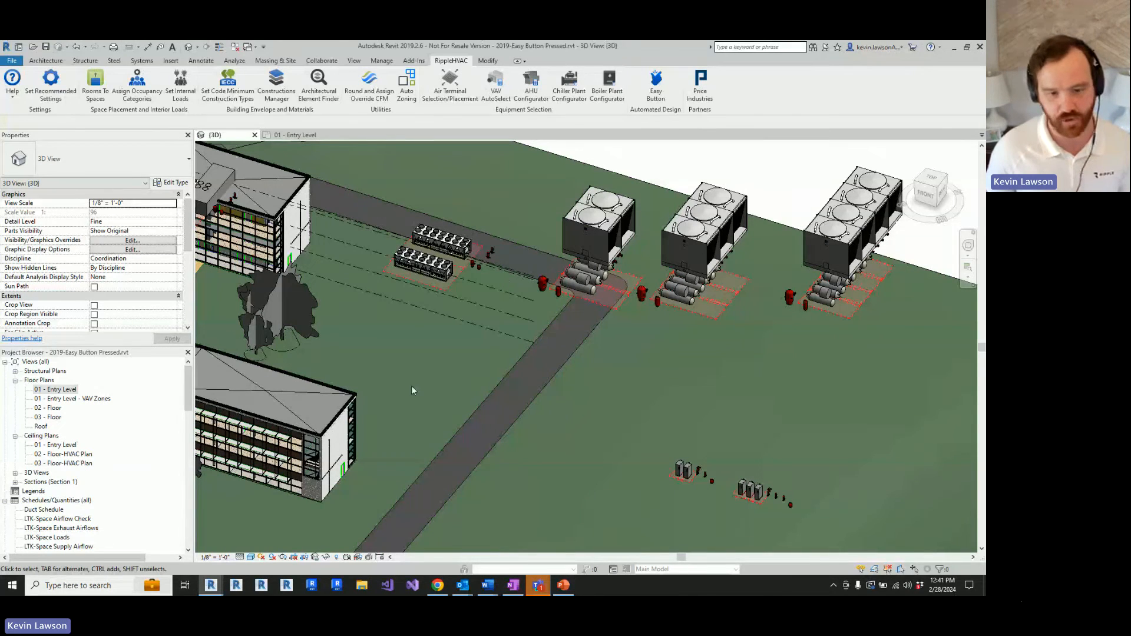
click(445, 261)
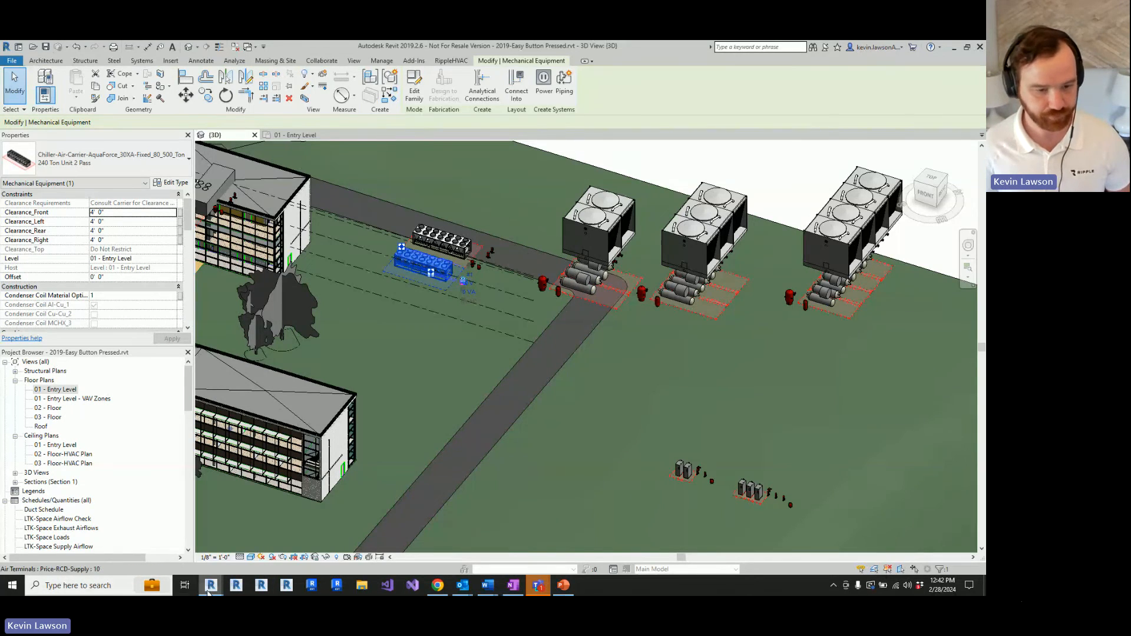
Restore the Chilled Water Plant Configurator and set the total chilled water load to 1,000 tons.
mouse_move(211, 585)
click(149, 569)
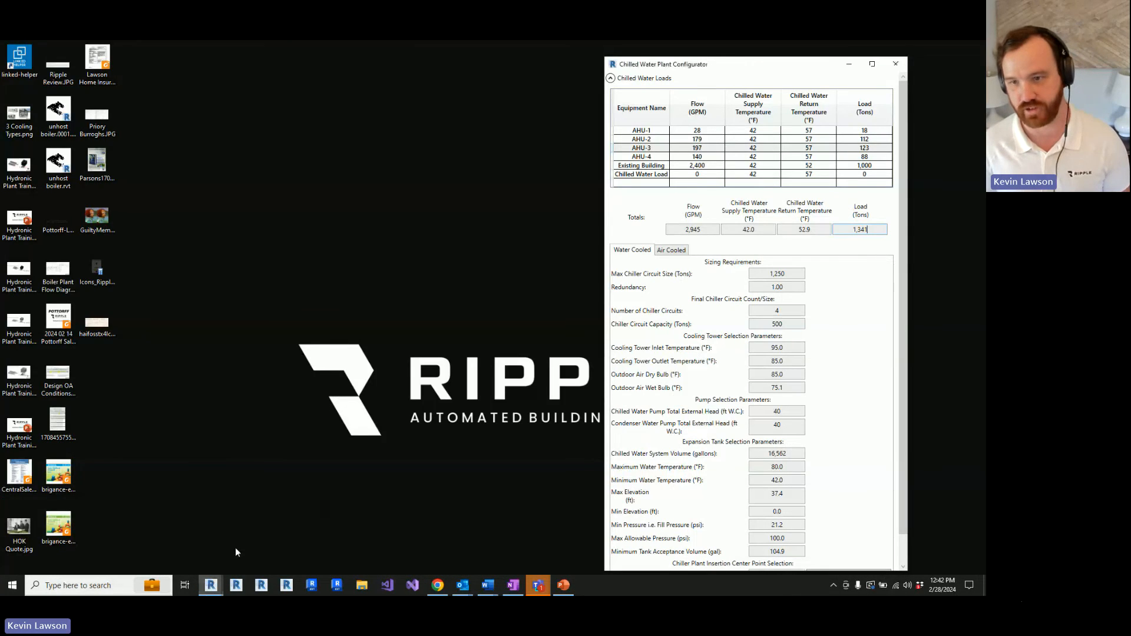
double_click(875, 230)
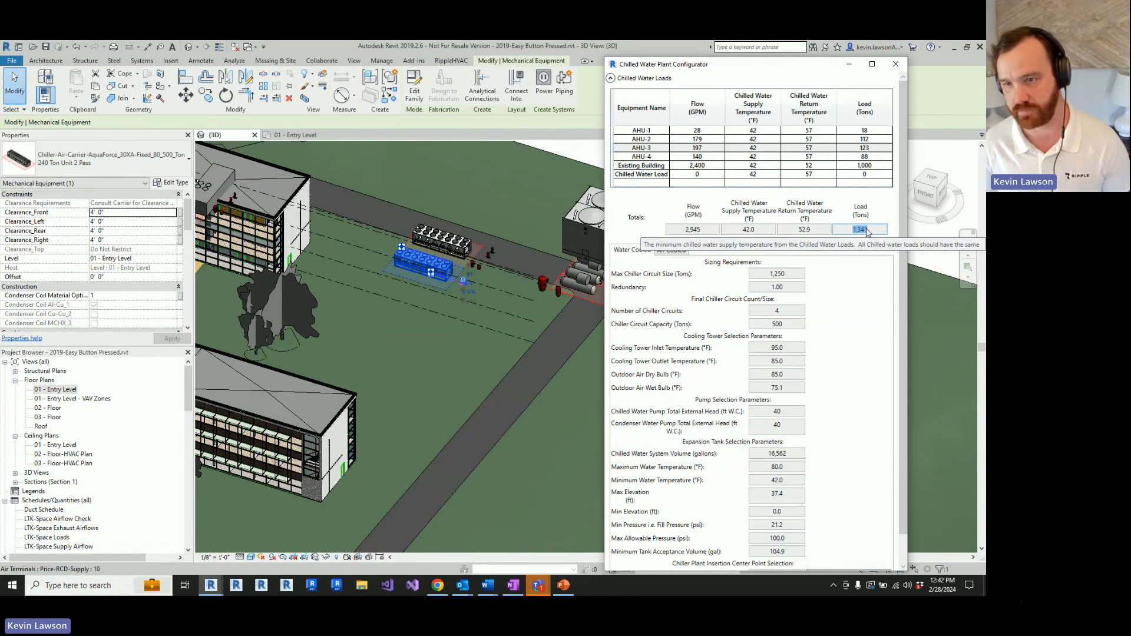
mouse_move(857, 230)
mouse_down()
mouse_move(878, 230)
mouse_move(844, 242)
mouse_up()
text(1000)
click(828, 295)
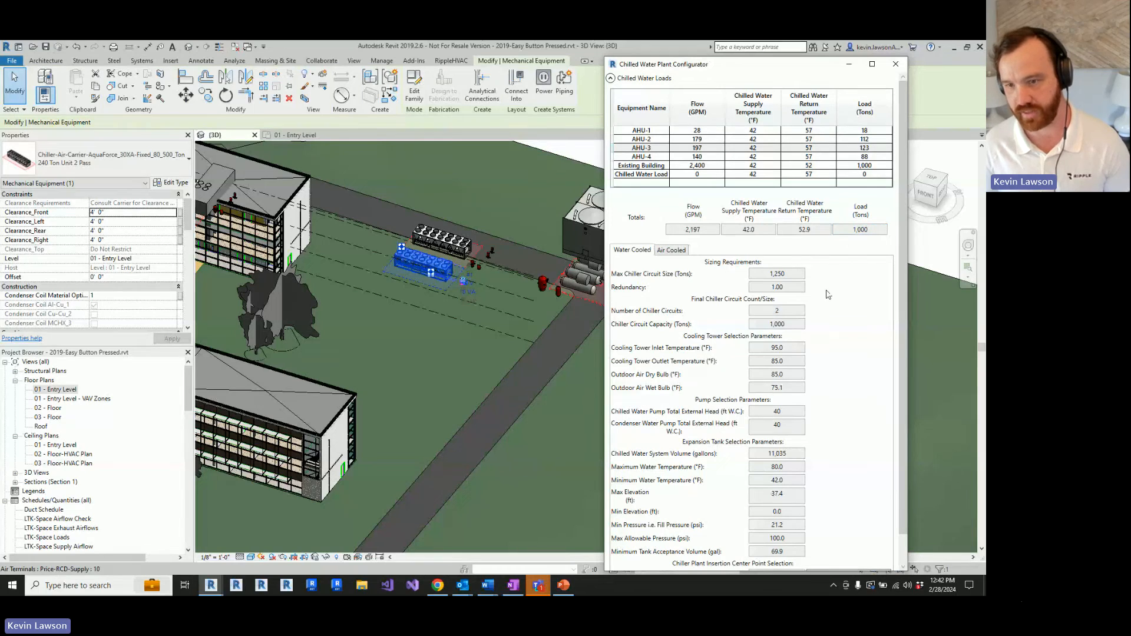